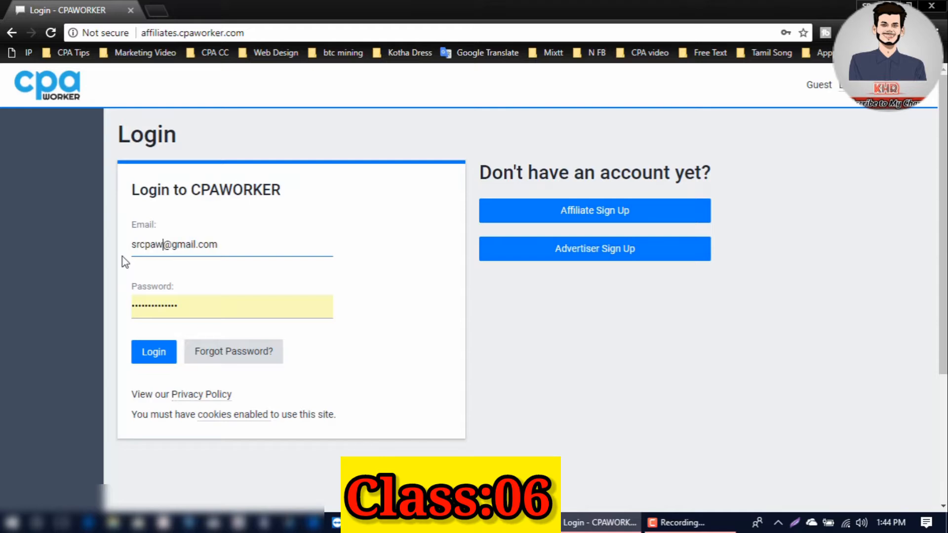
- Retype the affiliate password and log in, which is refused with 'Account pending'
click(193, 302)
key(ctrl+a)
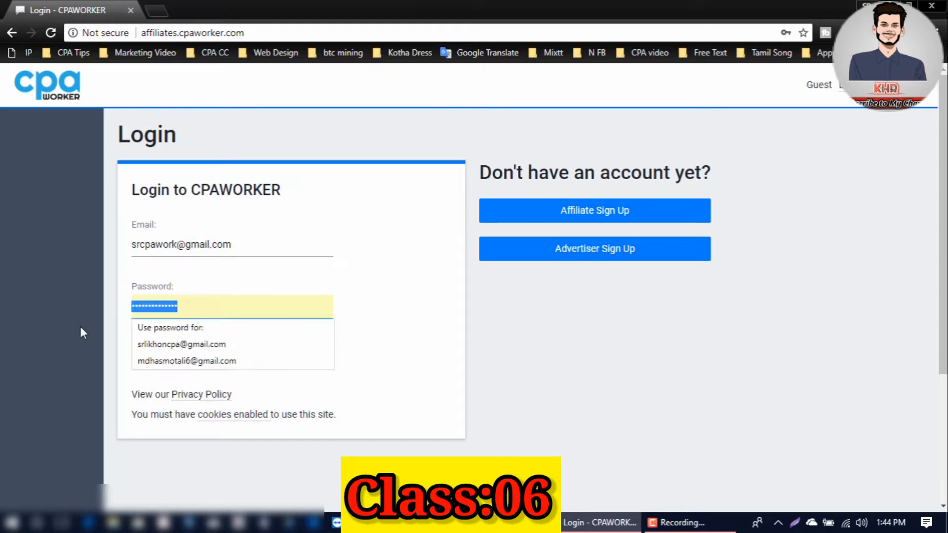
key(BackSpace)
text(************)
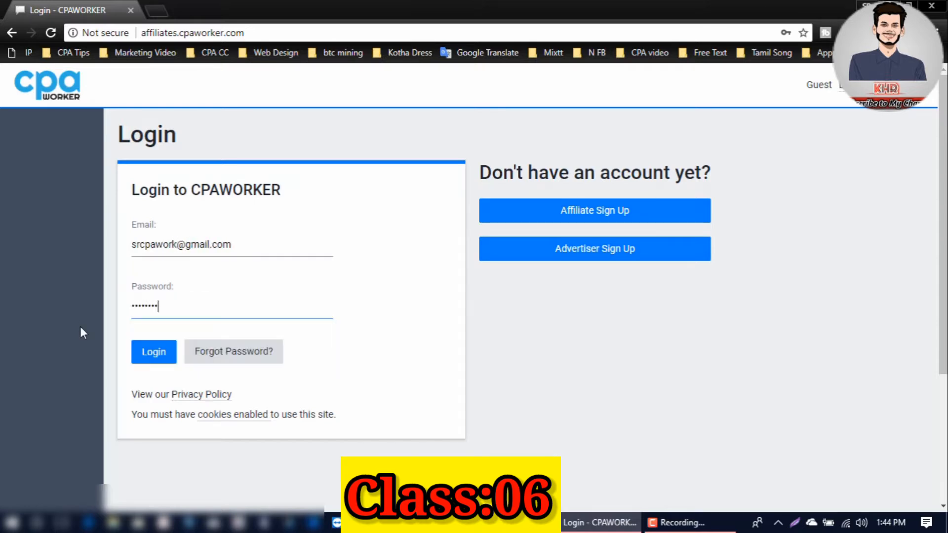
click(152, 354)
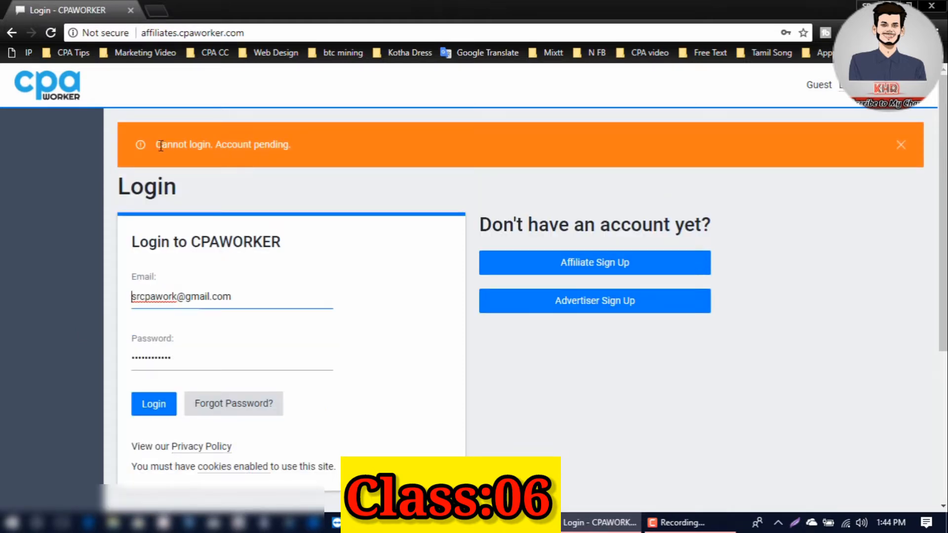
drag(156, 145, 309, 151)
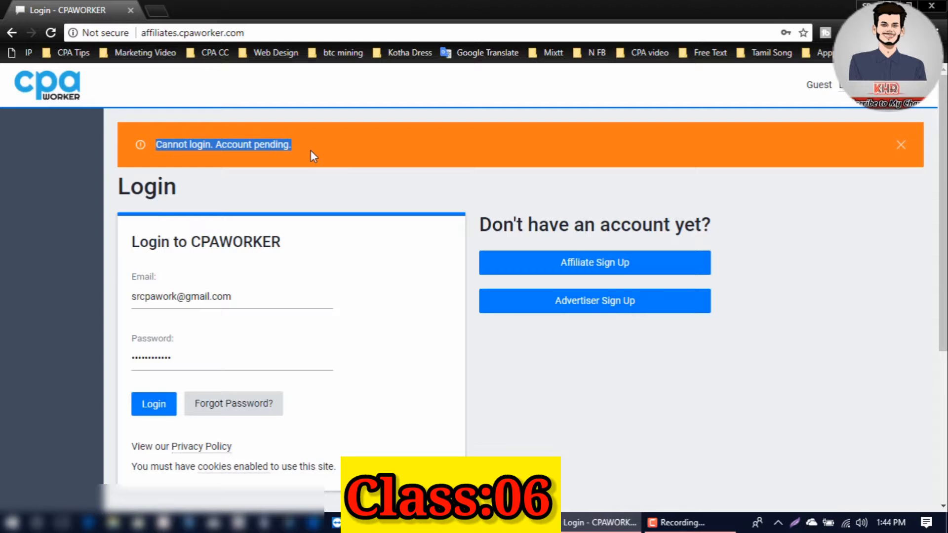
click(376, 227)
- Log in with the other saved account chosen from the email autofill
scroll(385, 237, down, 4)
scroll(384, 237, up, 4)
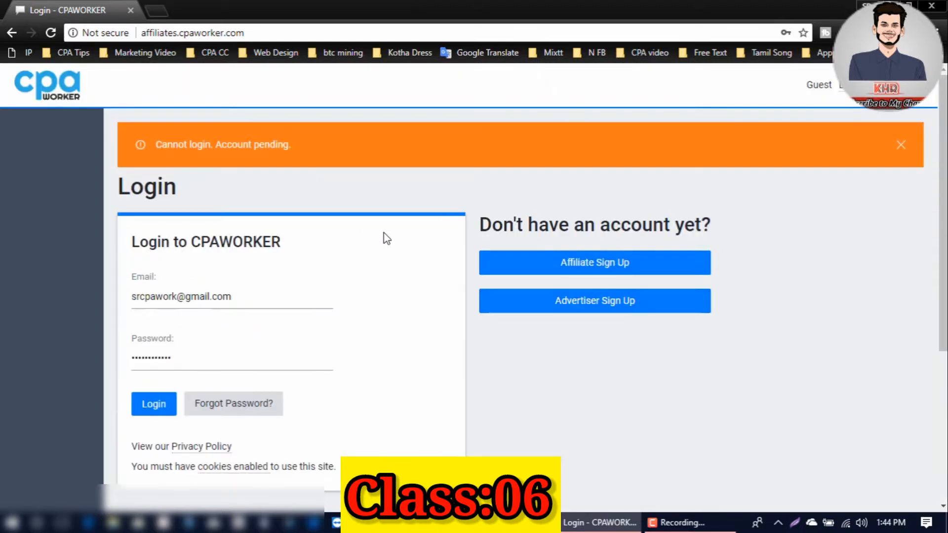
click(230, 298)
click(218, 318)
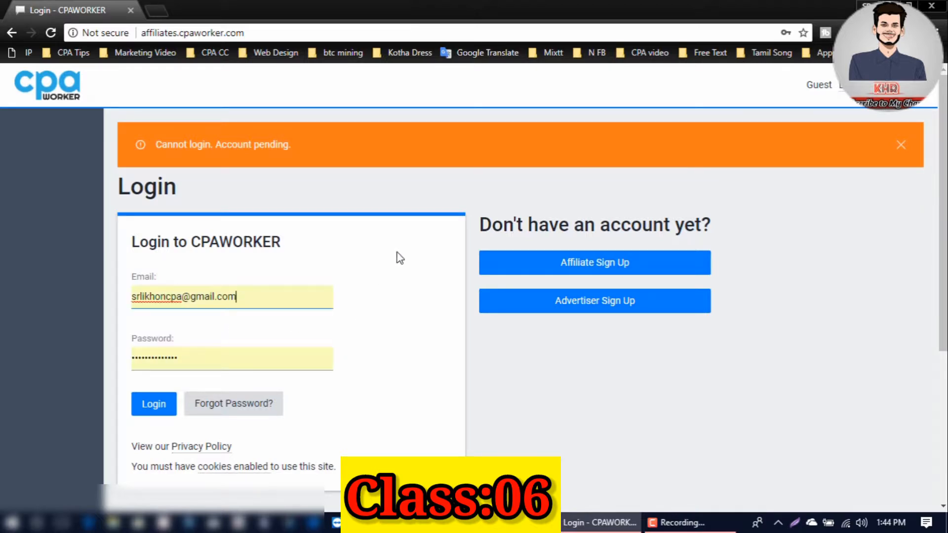
scroll(81, 263, down, 2)
click(151, 334)
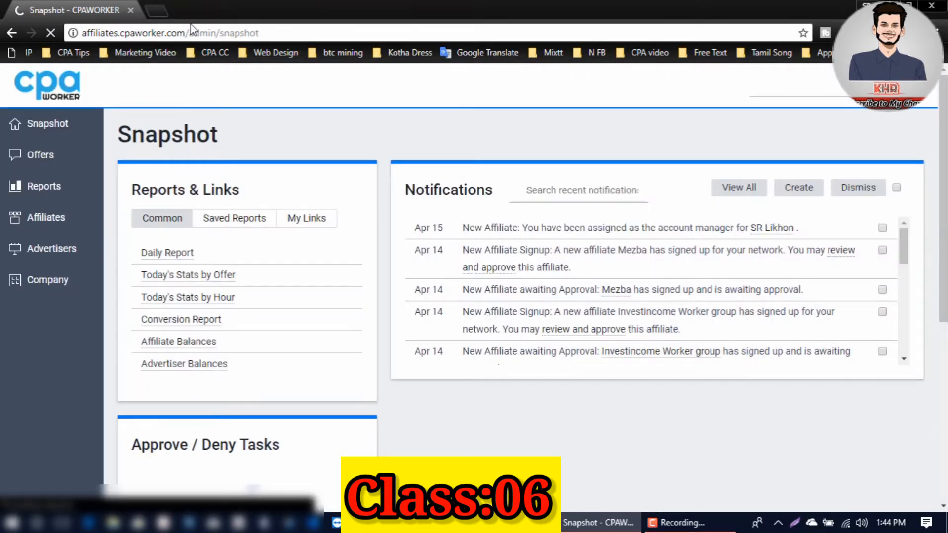
- Scroll the admin Snapshot dashboard to review pending sign-ups and Network Performance for Apr 15 vs Apr 14
drag(190, 32, 378, 30)
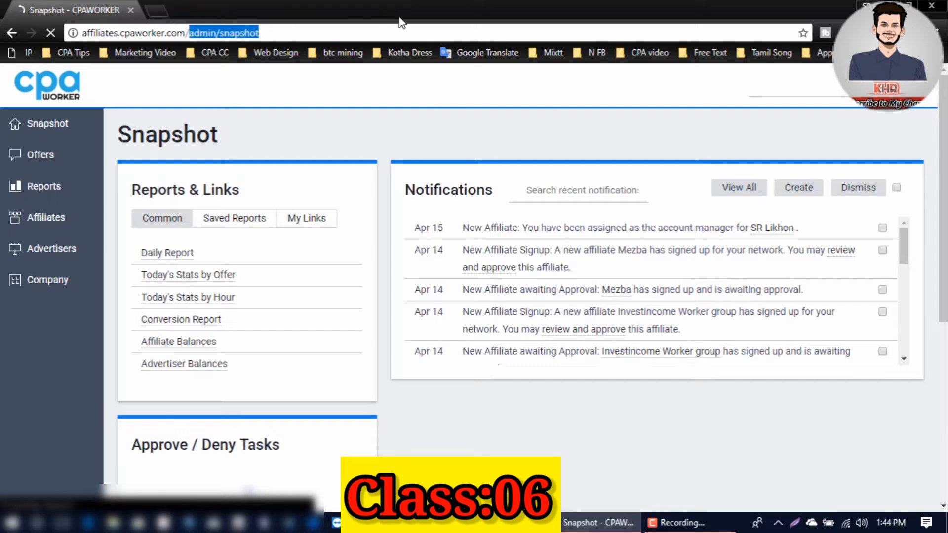
click(398, 125)
scroll(412, 141, down, 8)
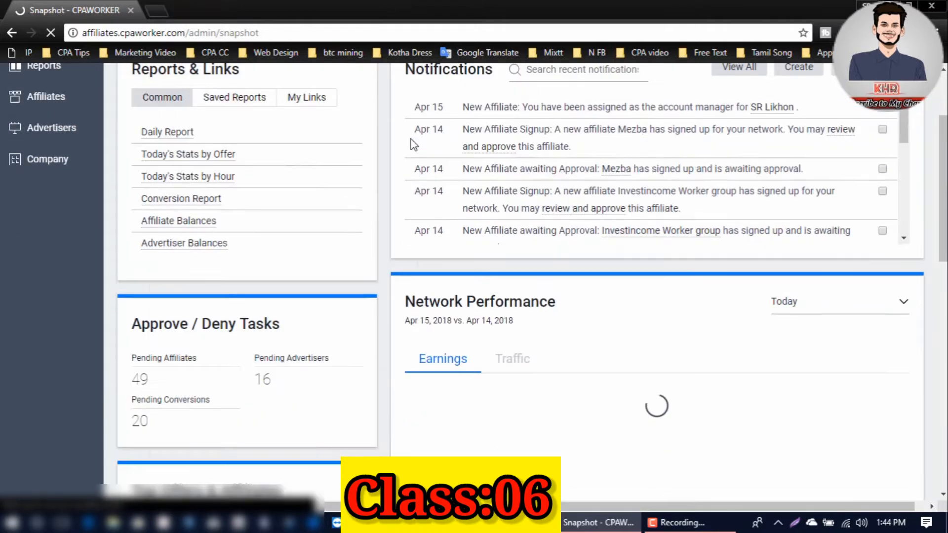
scroll(411, 154, down, 4)
scroll(411, 154, up, 10)
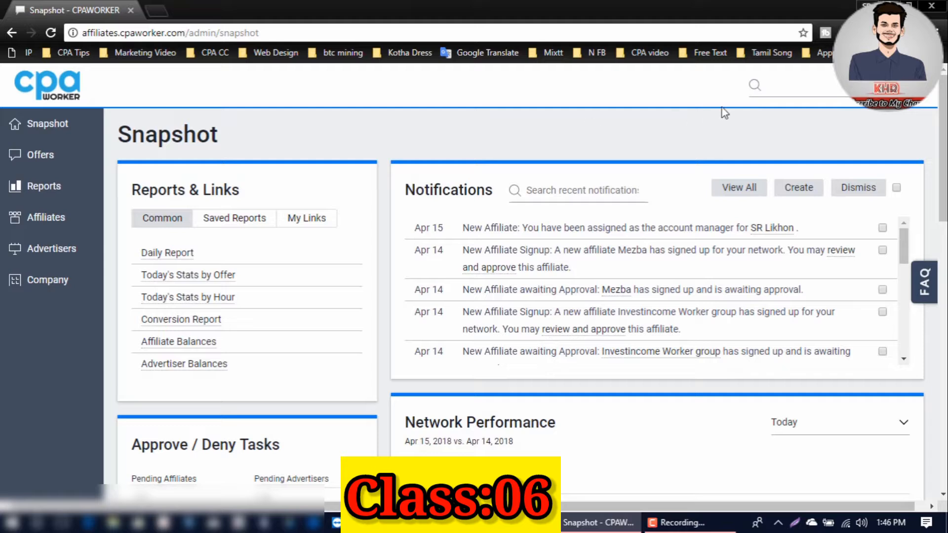
- Search for the pending affiliate by its e-mail and open the affiliate's user details page
click(784, 92)
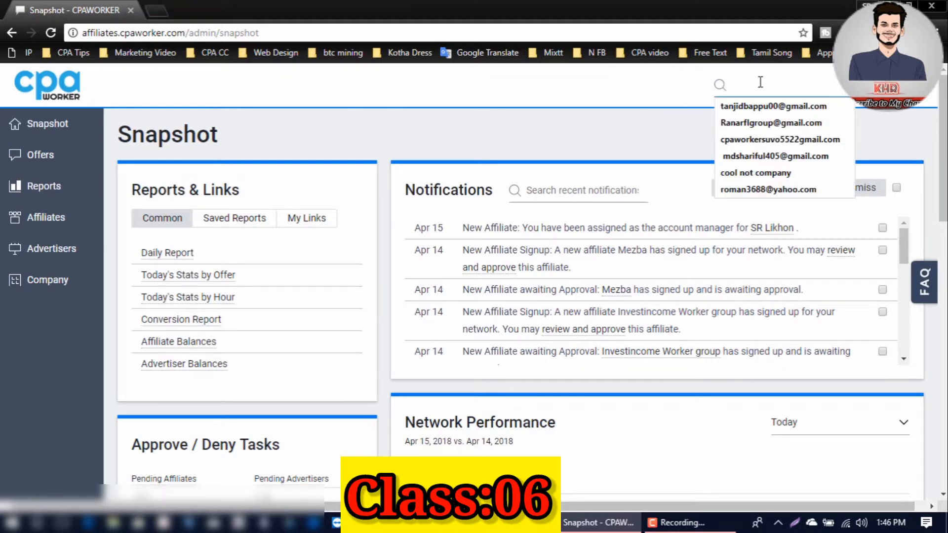
text(sr)
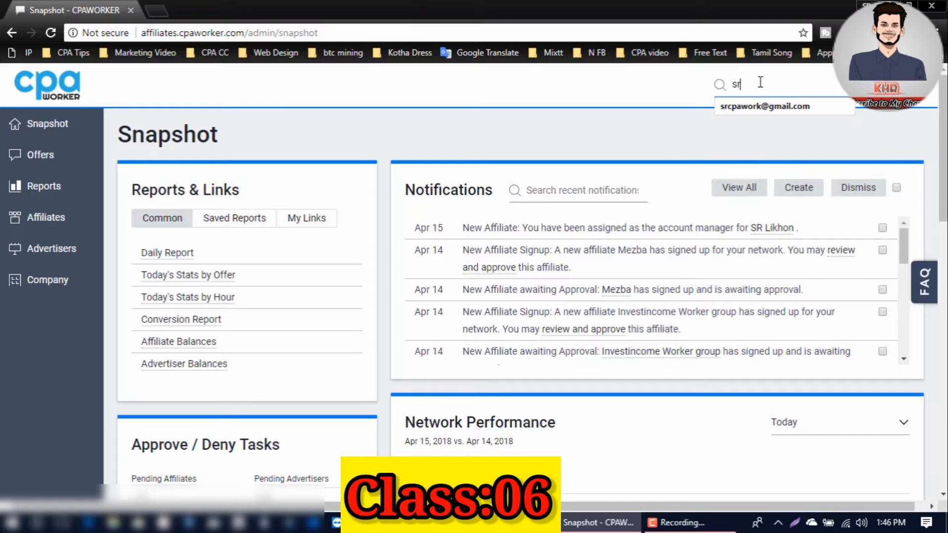
click(771, 110)
key(Return)
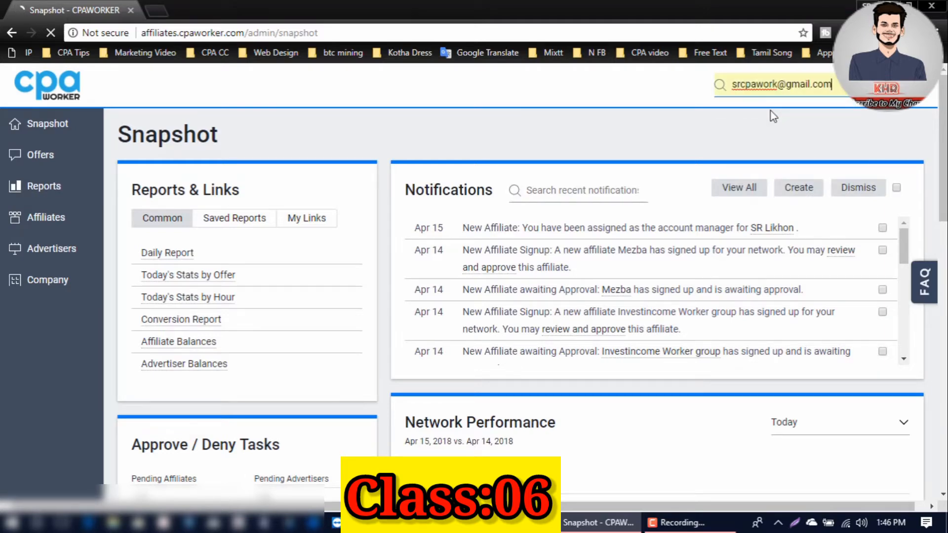
scroll(580, 227, down, 10)
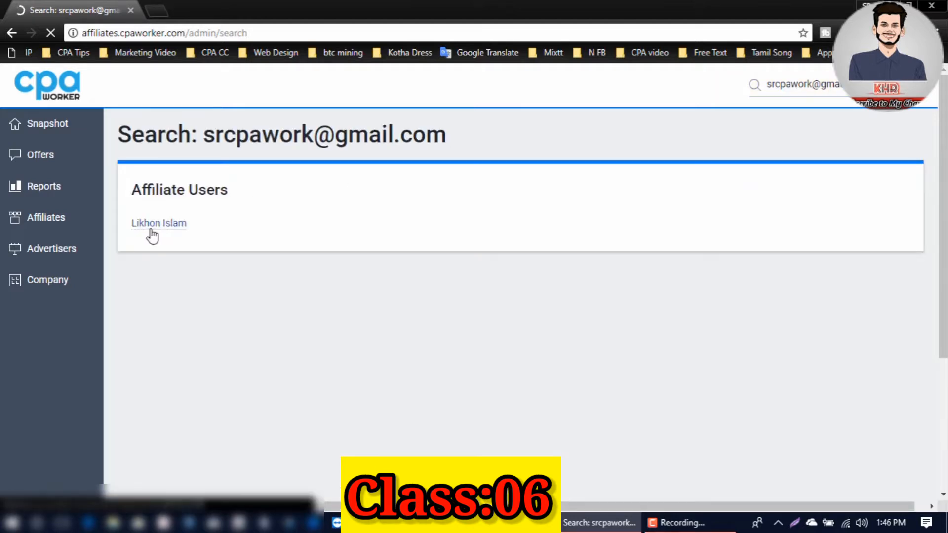
click(182, 225)
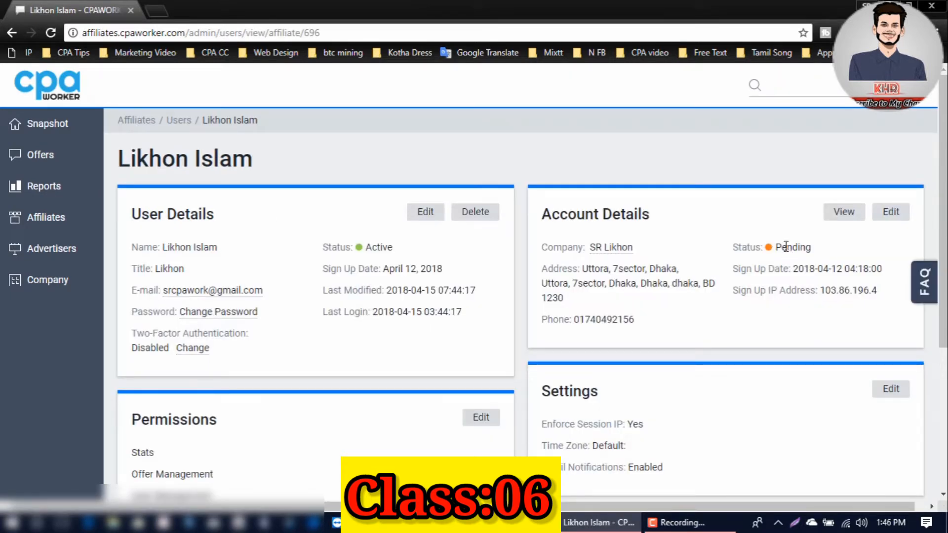
- Edit the affiliate's account details: Status Active, an account manager assigned, then save
click(892, 212)
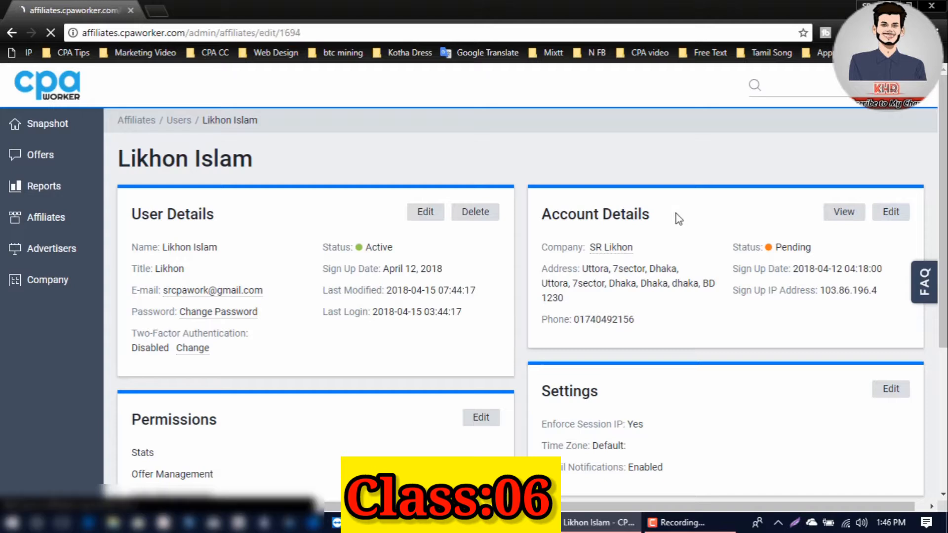
scroll(484, 316, down, 8)
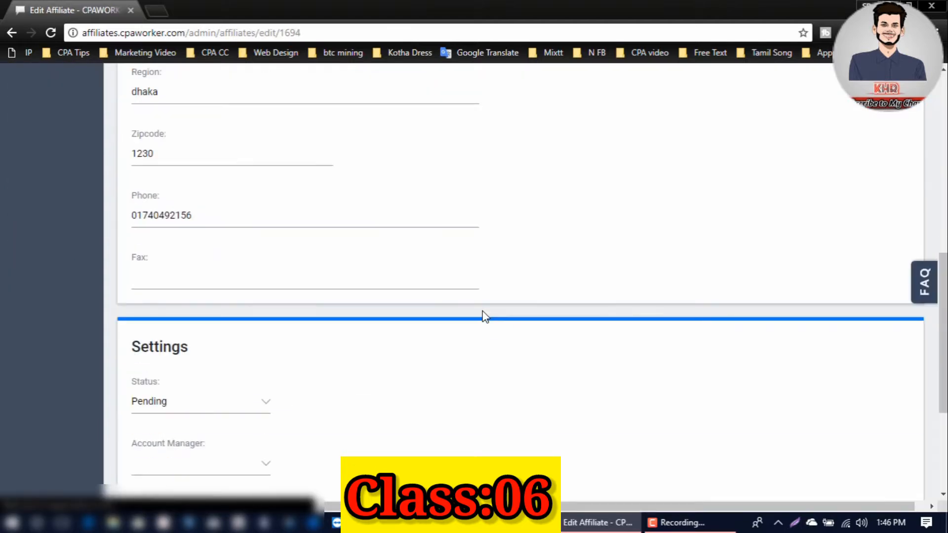
click(254, 406)
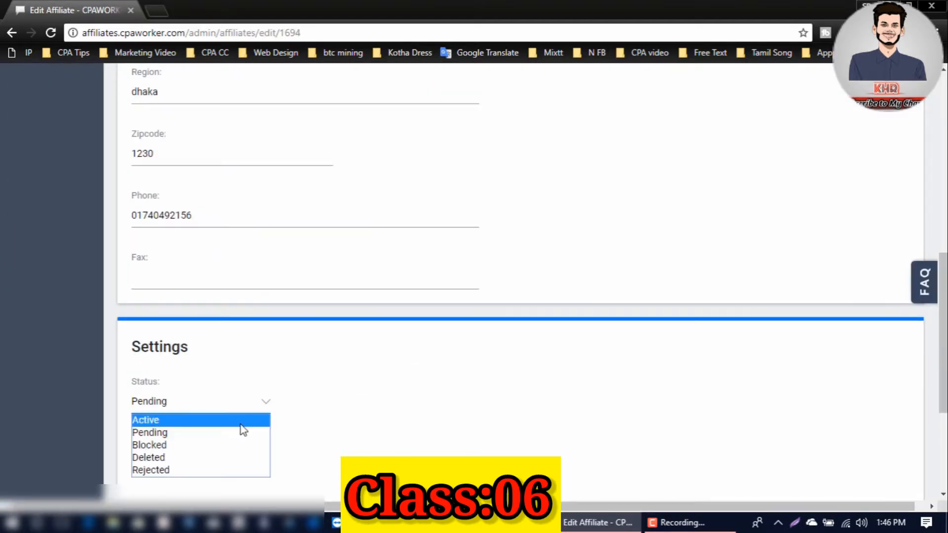
click(244, 420)
click(228, 469)
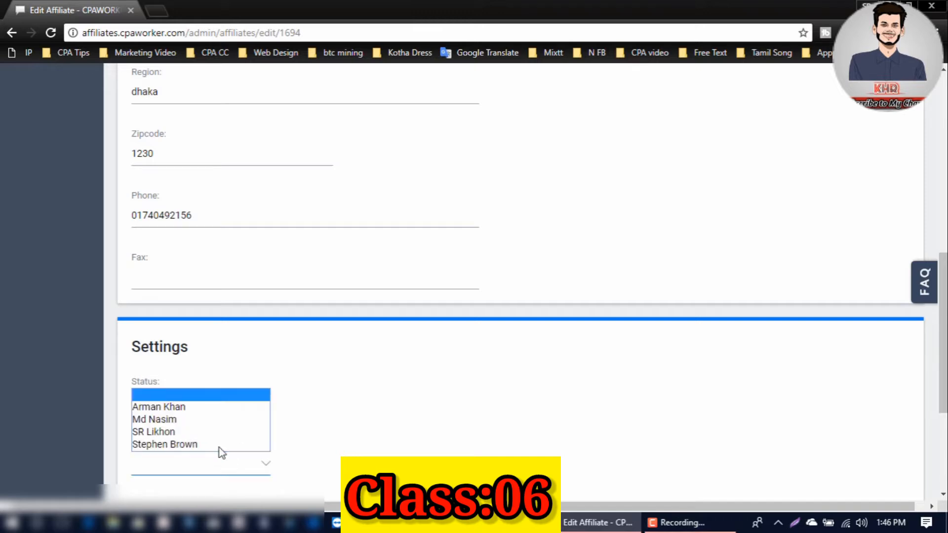
click(212, 432)
scroll(152, 402, down, 4)
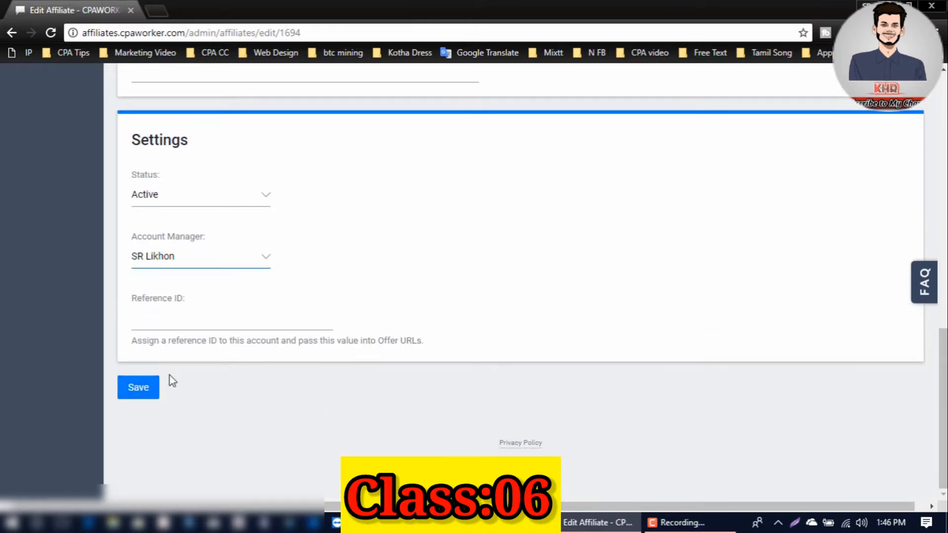
click(142, 393)
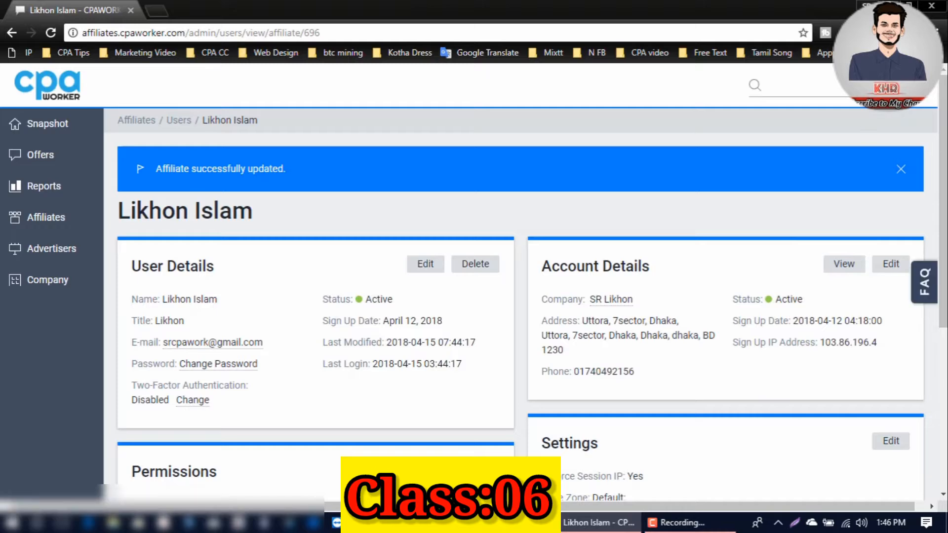
- Go to the affiliate login page and enter the approved affiliate's e-mail address
click(918, 94)
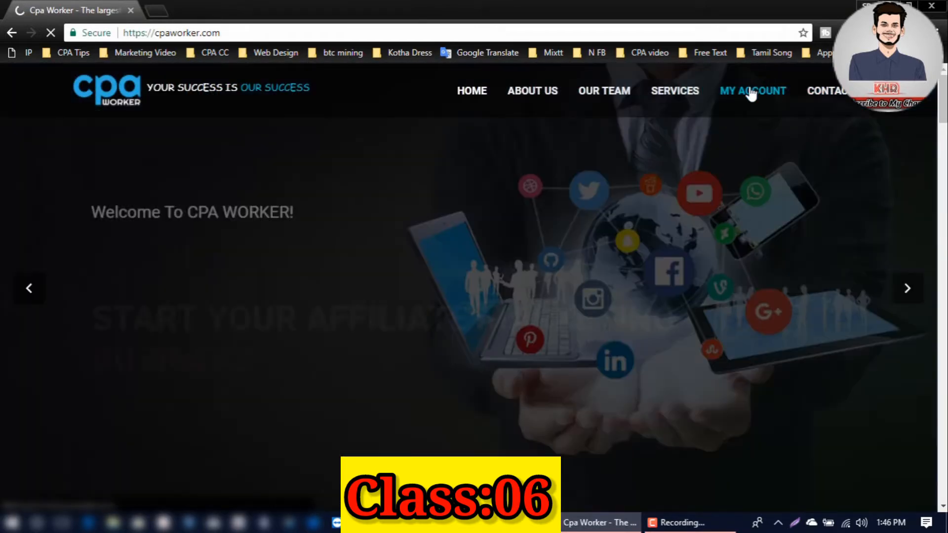
click(751, 93)
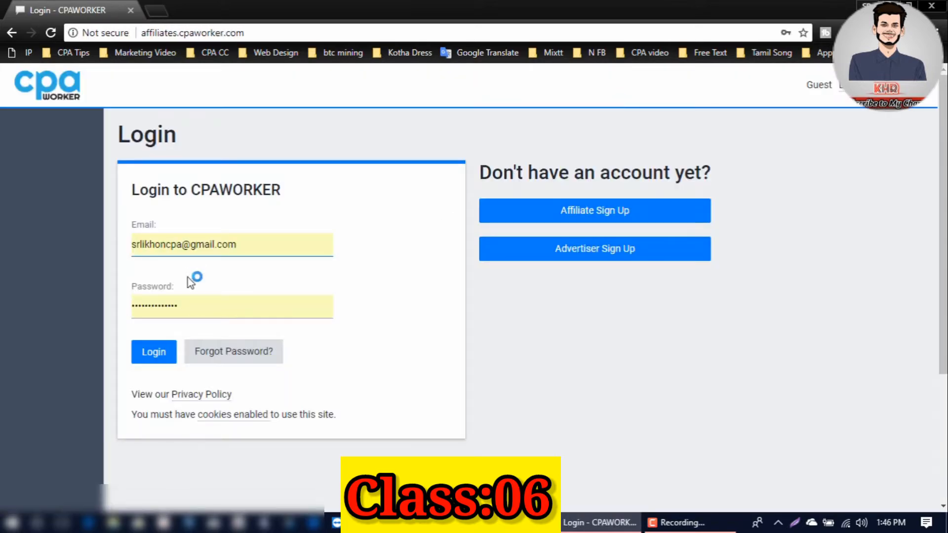
click(188, 248)
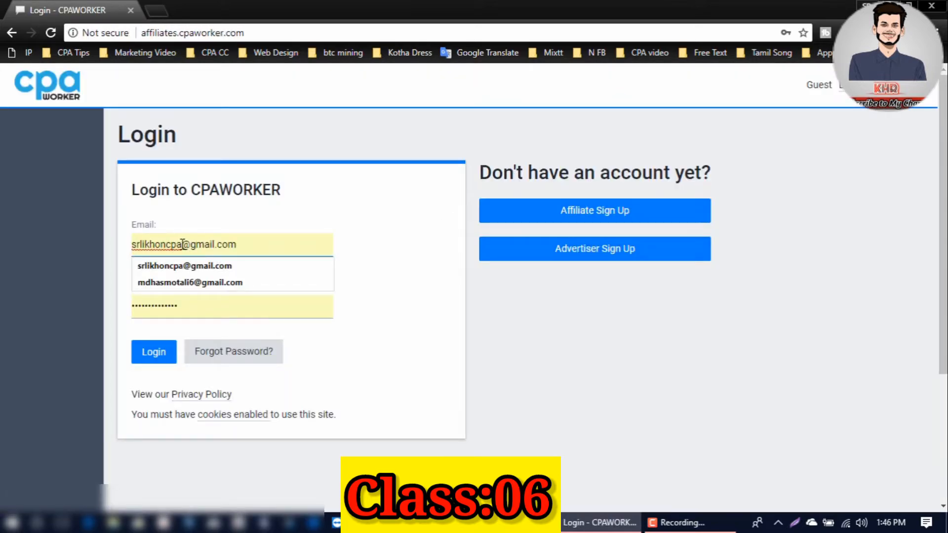
drag(182, 245, 105, 256)
text(srcpa)
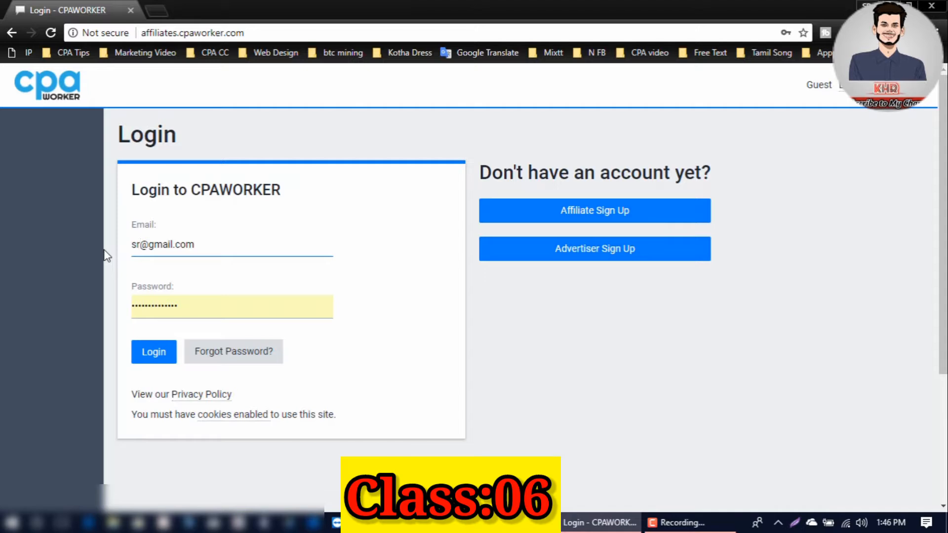
text(work)
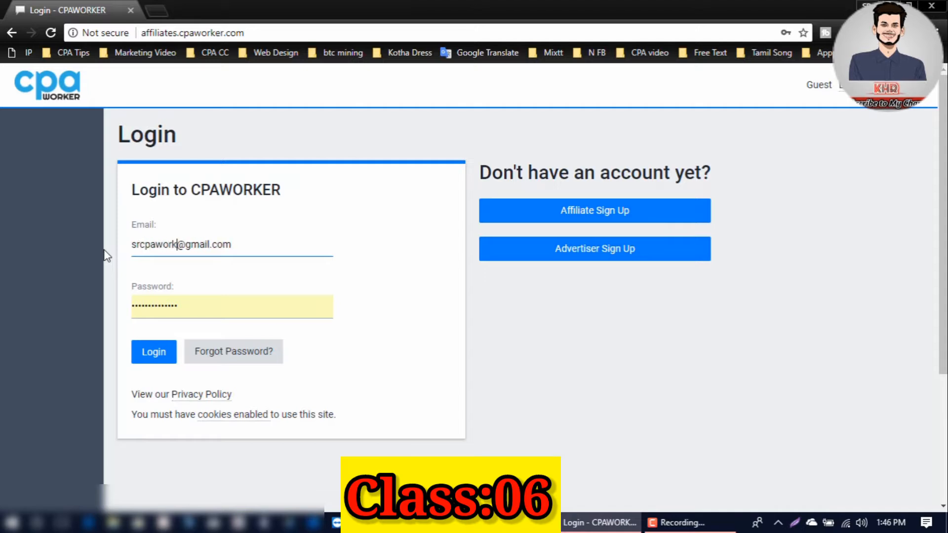
- Replace the autofilled password with the affiliate's password and submit the login
double_click(222, 301)
key(BackSpace)
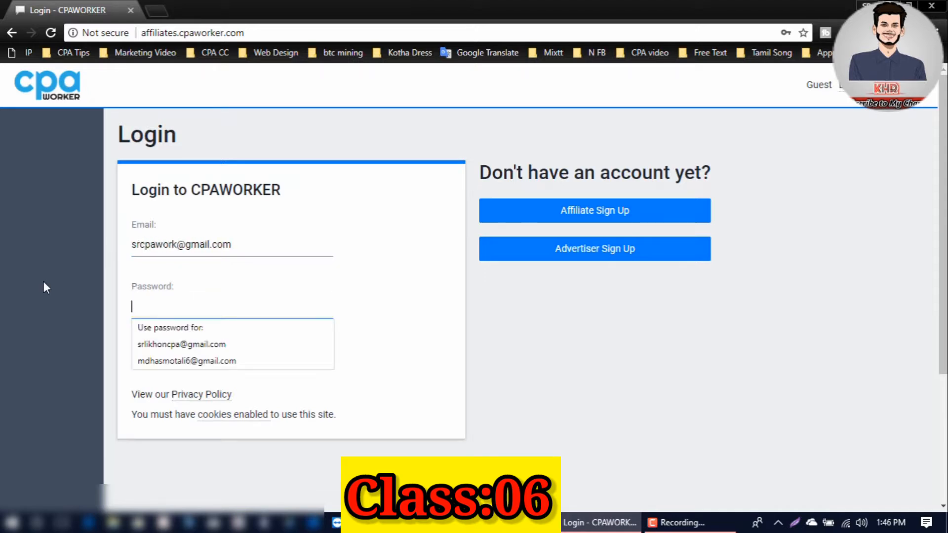
text(**************)
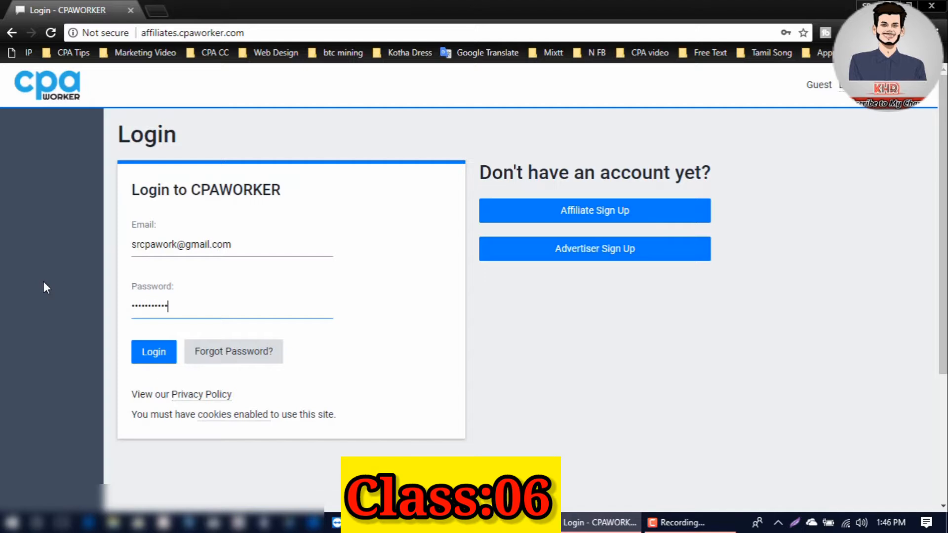
key(BackSpace)
key(BackSpace)
key(BackSpace)
key(BackSpace)
key(BackSpace)
key(BackSpace)
key(BackSpace)
key(BackSpace)
key(BackSpace)
key(BackSpace)
key(BackSpace)
key(BackSpace)
key(BackSpace)
key(BackSpace)
text(************)
key(Return)
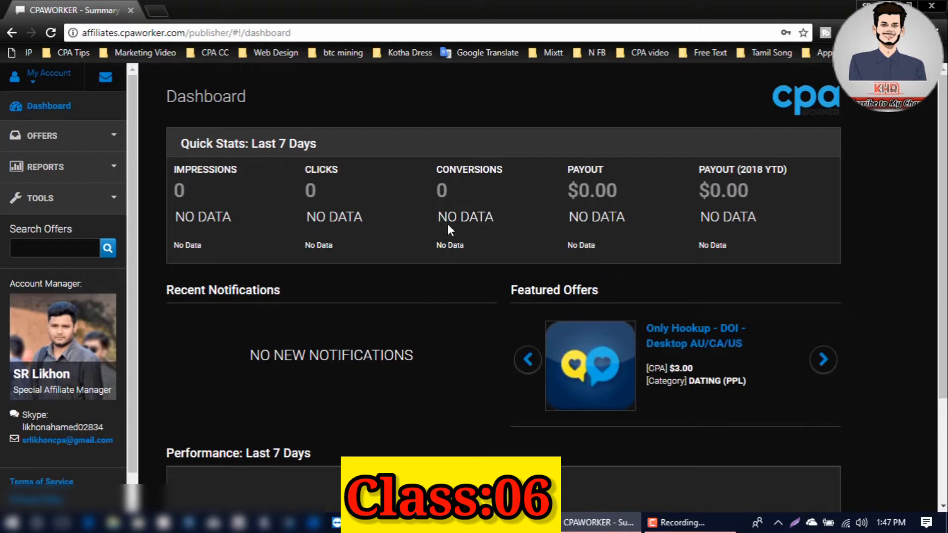
scroll(410, 257, down, 2)
scroll(409, 253, up, 2)
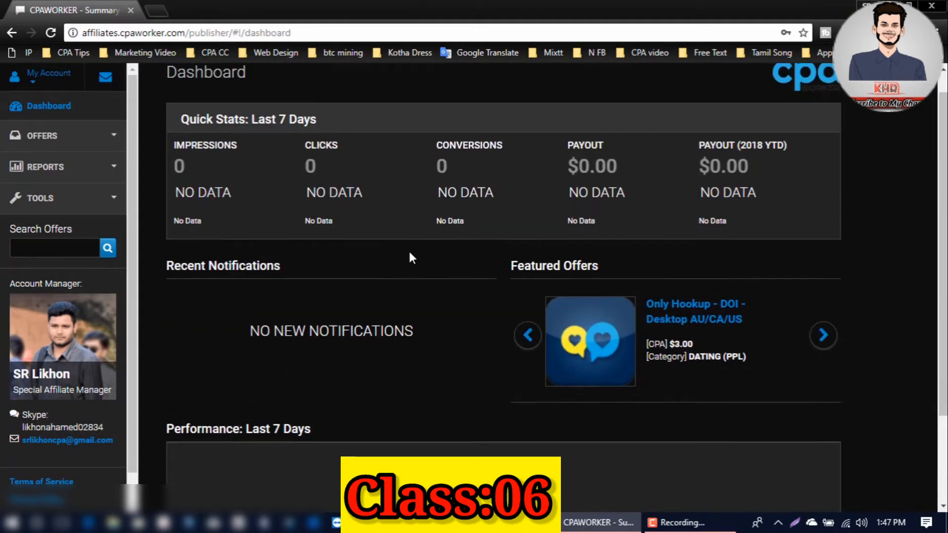
drag(98, 390, 98, 427)
click(101, 426)
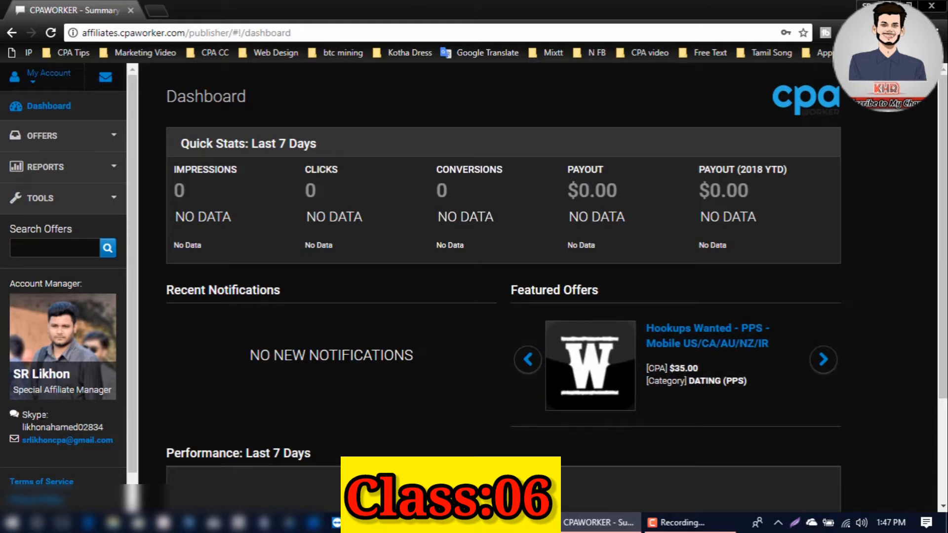
double_click(28, 414)
click(104, 425)
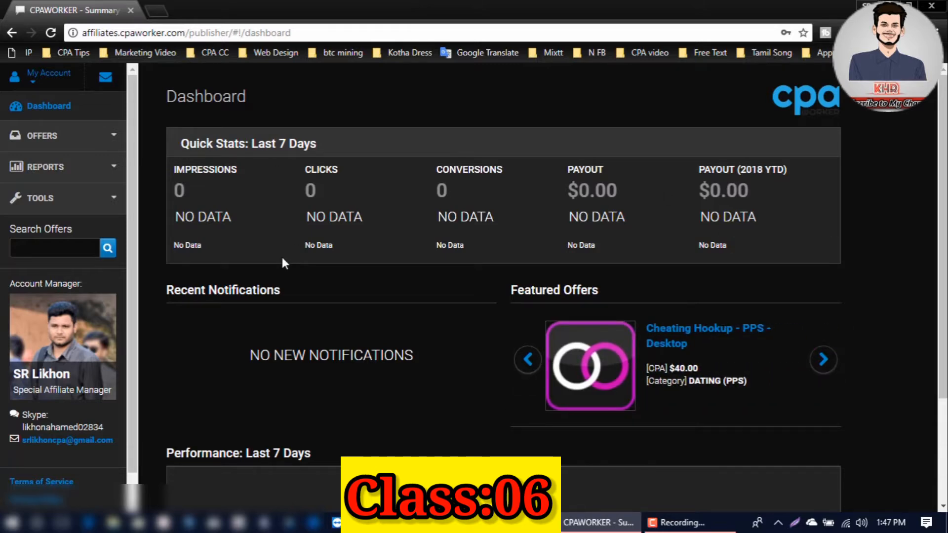
scroll(334, 291, down, 3)
scroll(336, 292, up, 3)
- View the CPA Marketing Video diagram in Paint, then return to the CPAWORKER dashboard
key(alt+Tab)
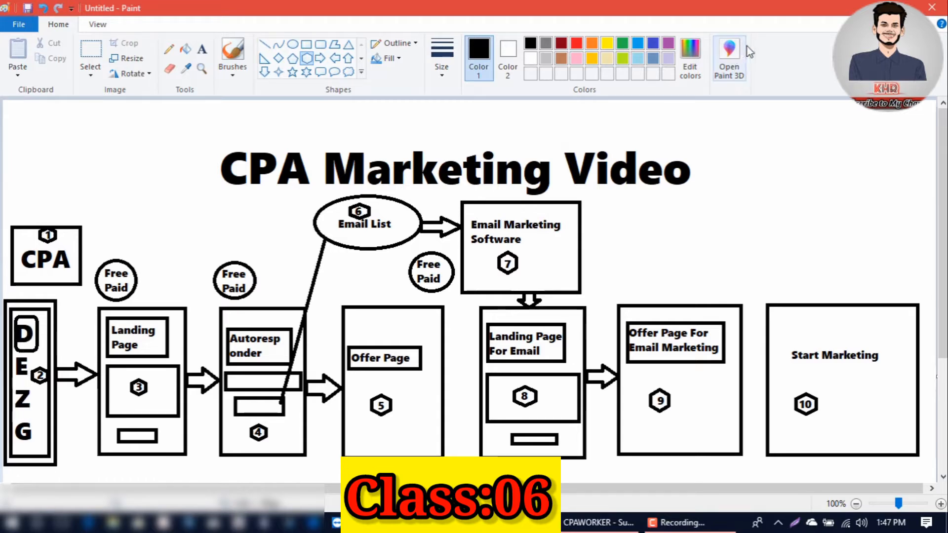
key(alt+Tab)
- Open Offers Browse/Search and filter the list to the DATING (PPL) category
click(45, 167)
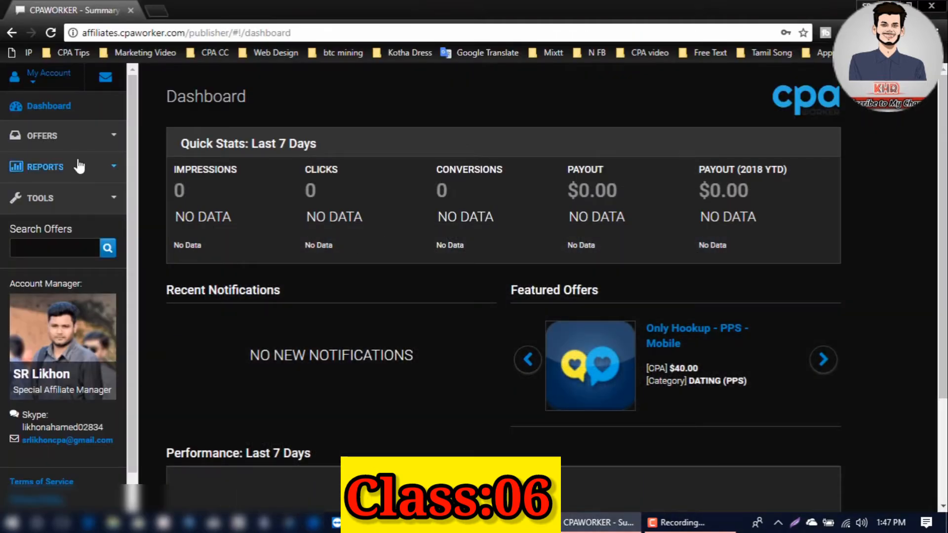
click(42, 135)
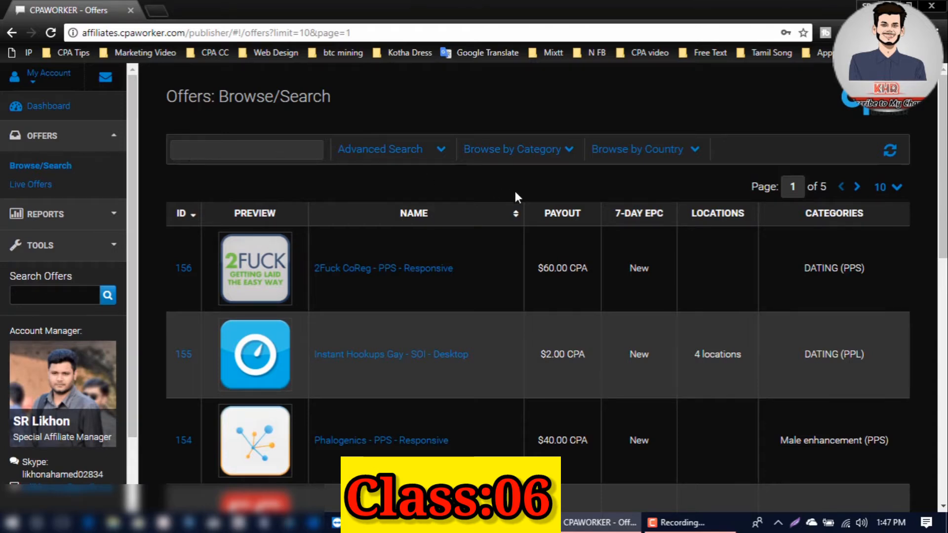
click(569, 150)
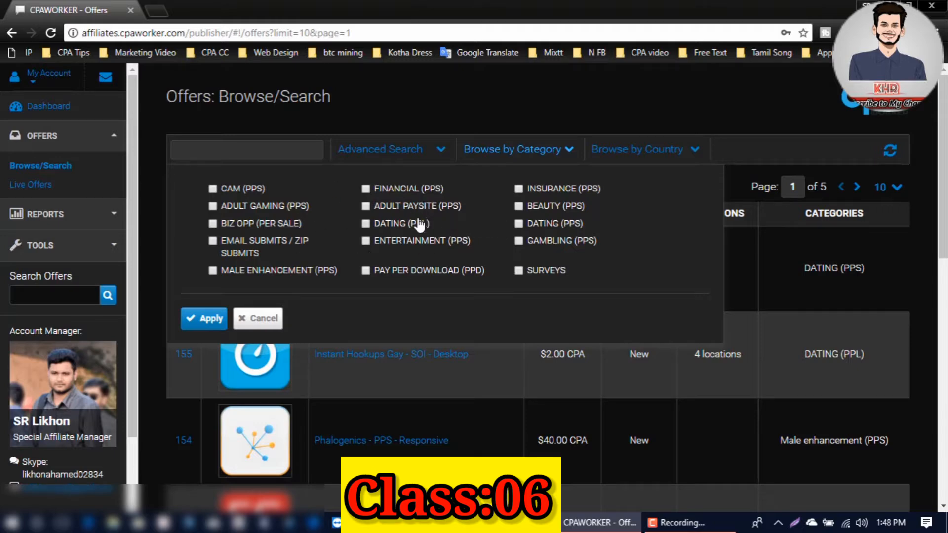
click(203, 319)
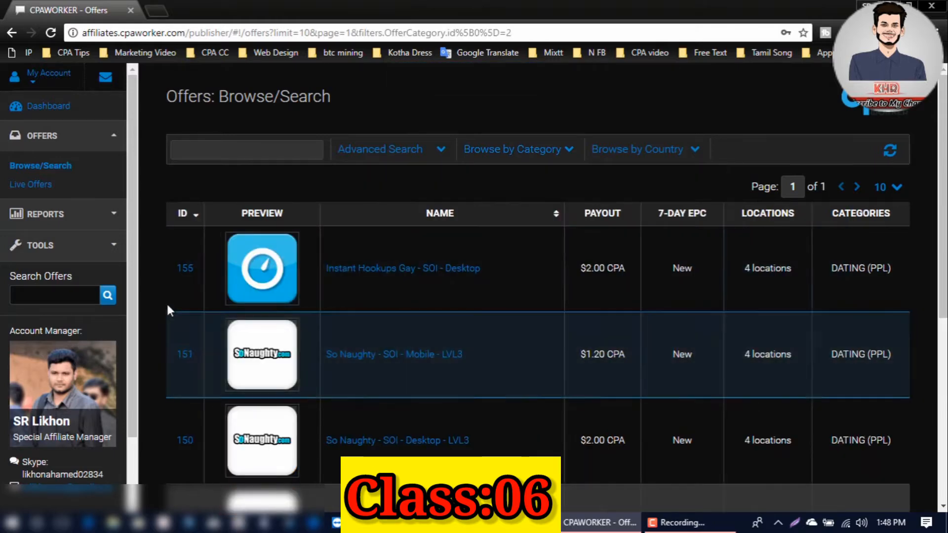
scroll(567, 338, down, 6)
scroll(572, 341, up, 6)
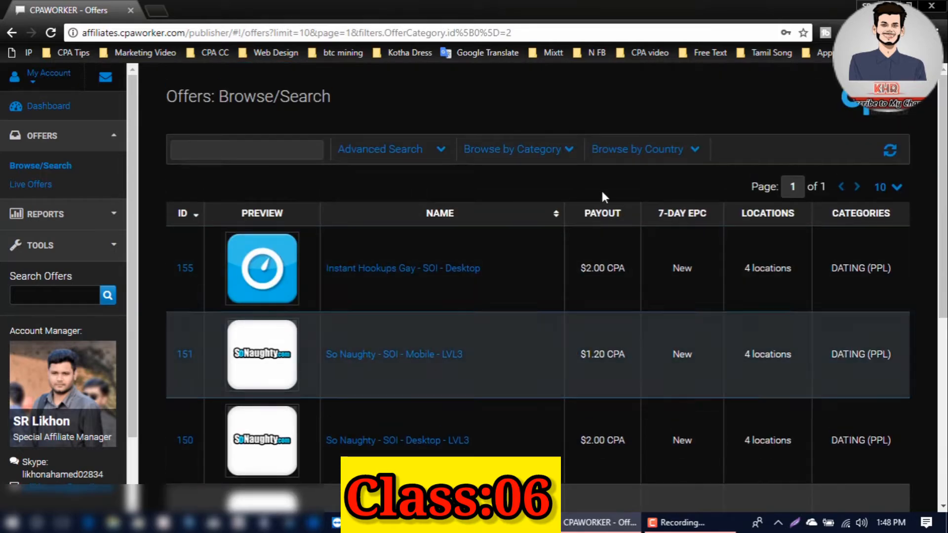
- Switch the category filter from DATING (PPL) to DATING (PPS) and apply it
click(569, 150)
click(365, 223)
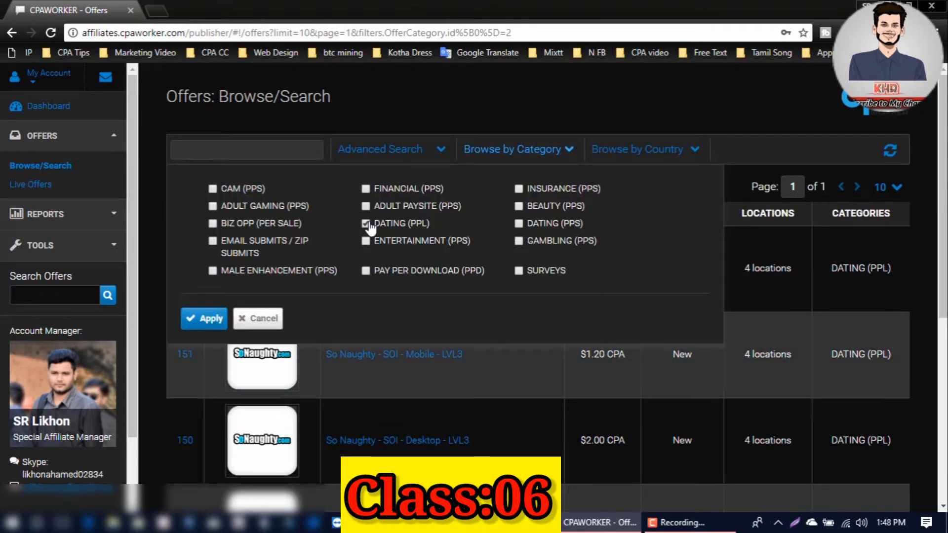
click(368, 224)
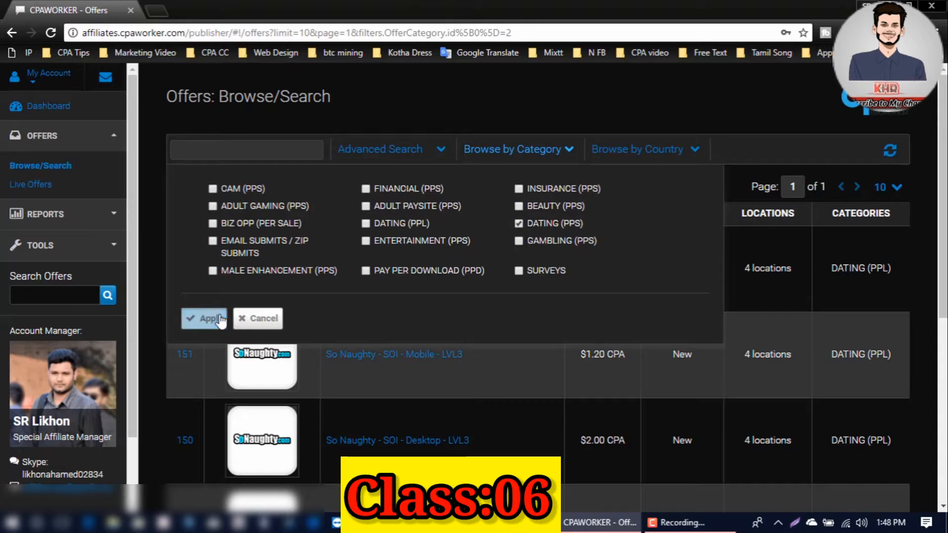
click(204, 319)
scroll(590, 342, down, 6)
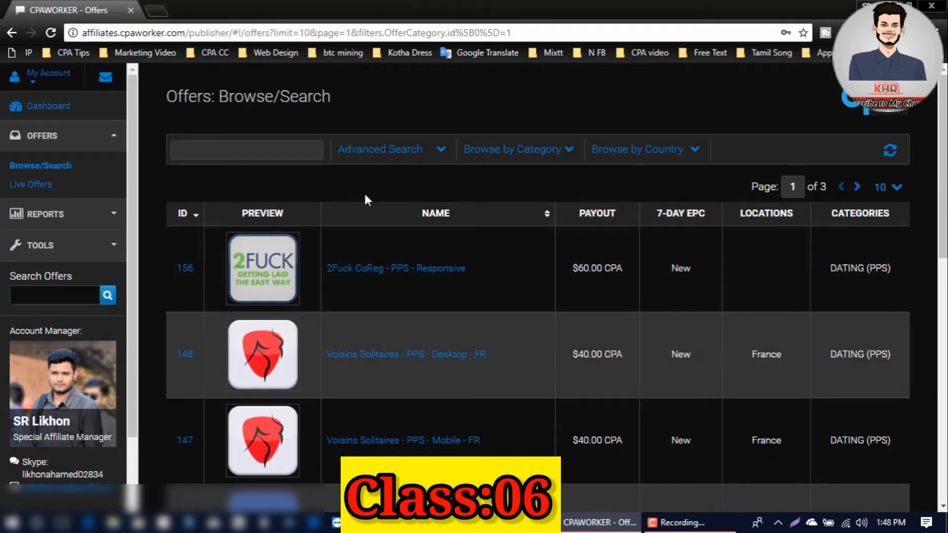
click(162, 9)
- Load markethealth.com in a new tab and sign in with the saved credentials
text(ma)
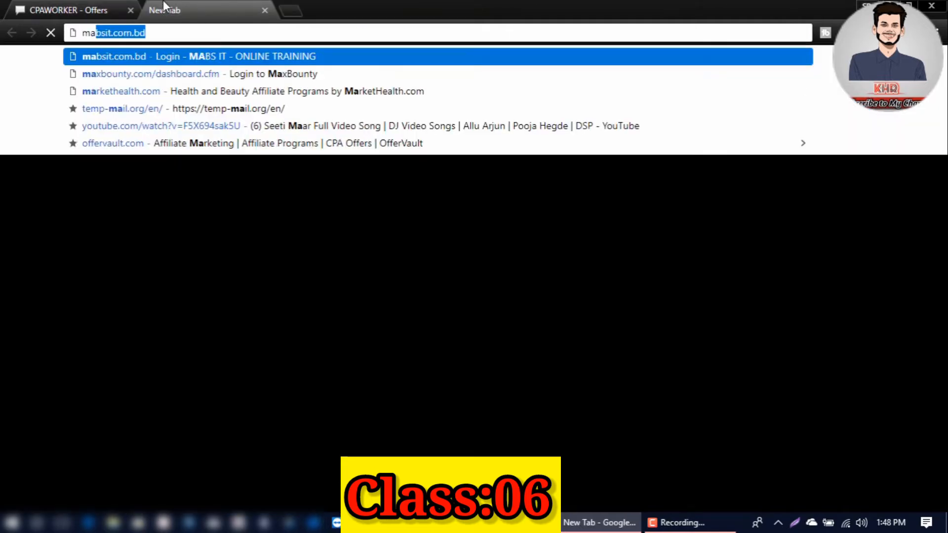
text(r)
key(Return)
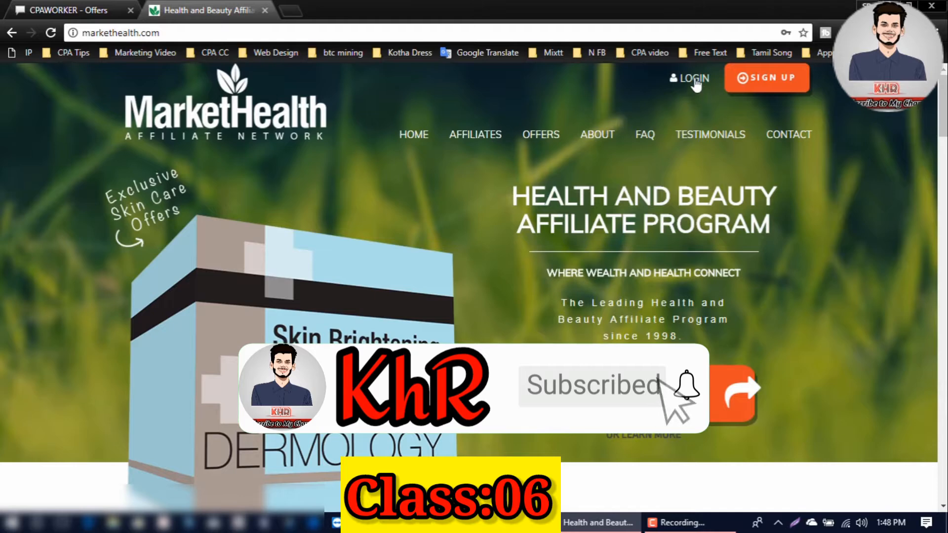
click(696, 80)
click(672, 221)
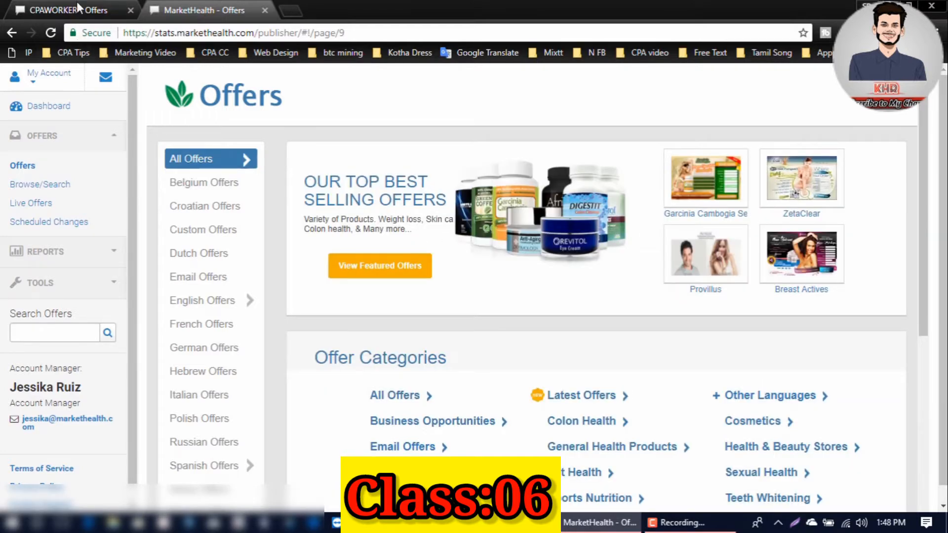
- Look over MarketHealth's Offers page and its top-selling banner, then open the Browse/Search table
click(76, 6)
click(232, 10)
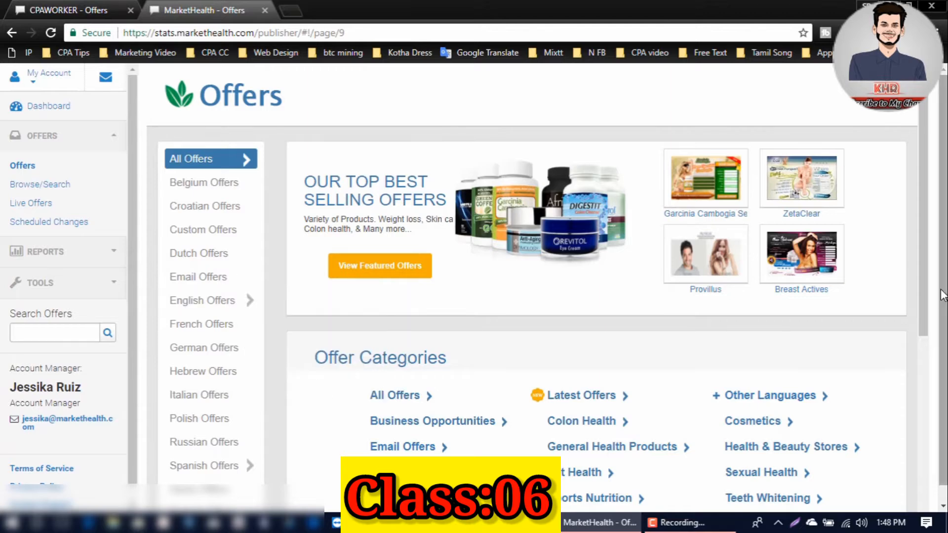
scroll(662, 291, down, 2)
scroll(662, 291, up, 2)
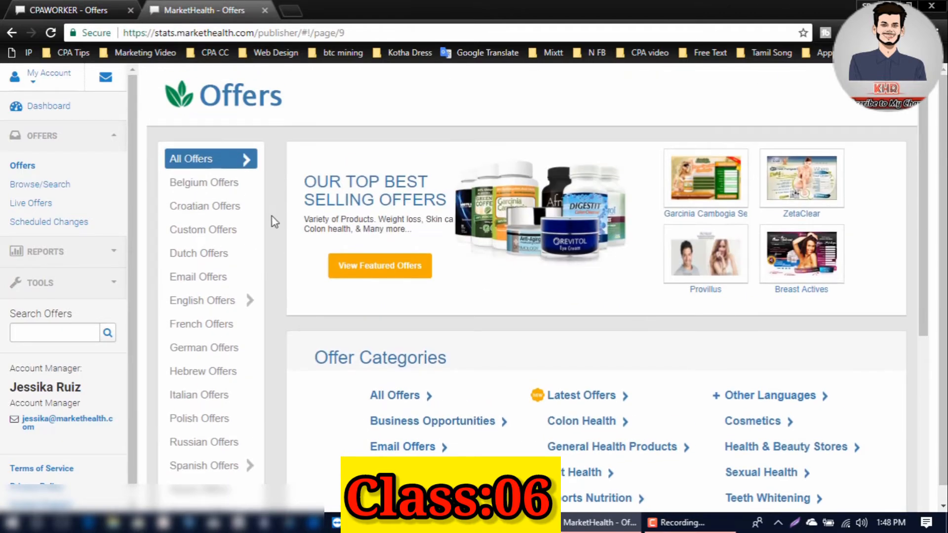
scroll(276, 222, down, 4)
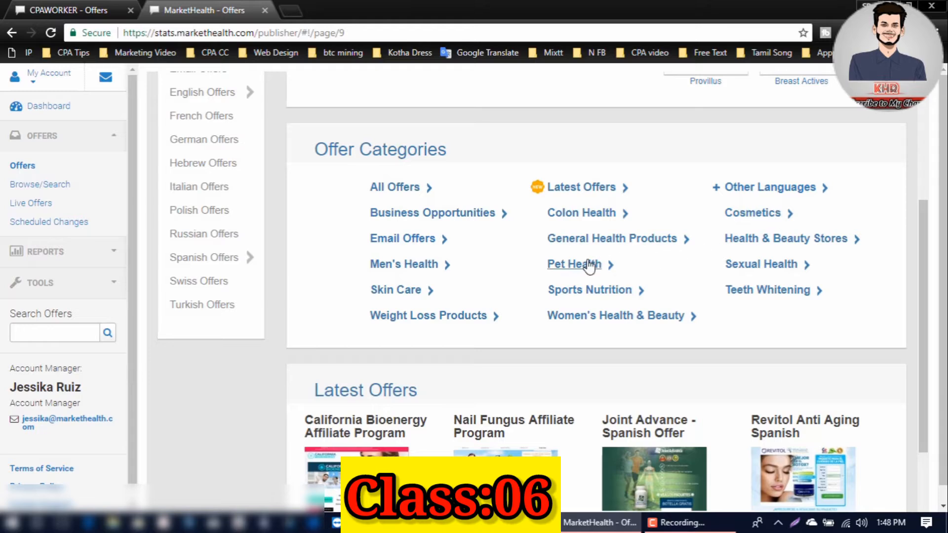
scroll(576, 281, down, 2)
scroll(563, 370, up, 4)
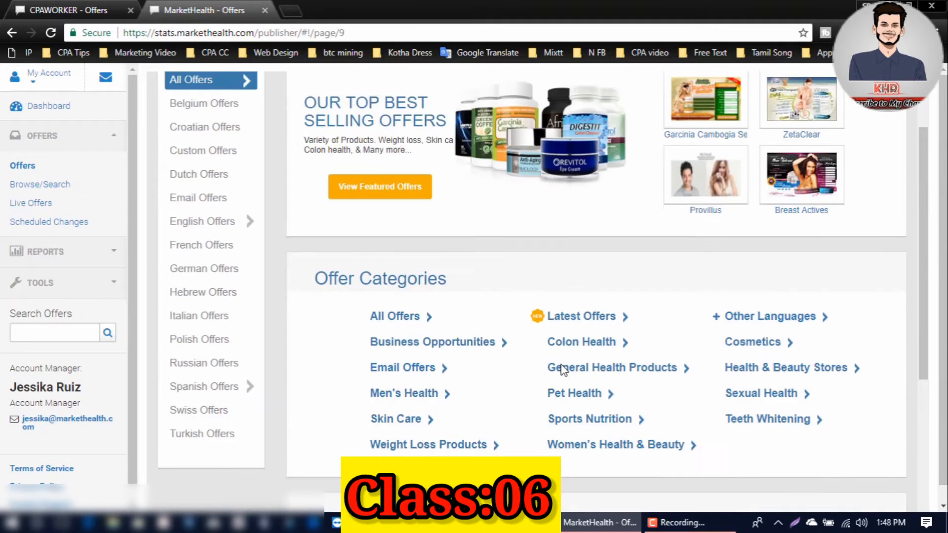
scroll(563, 369, up, 2)
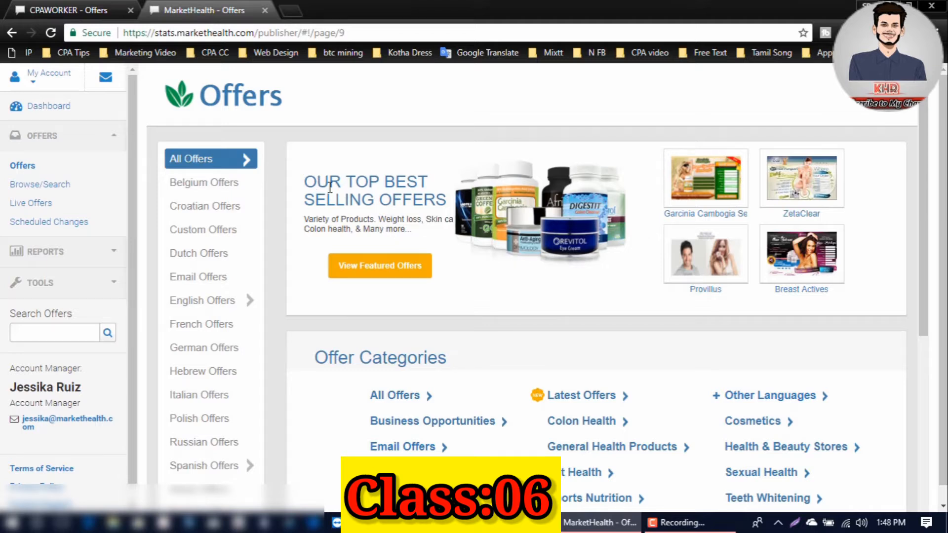
drag(303, 184, 511, 215)
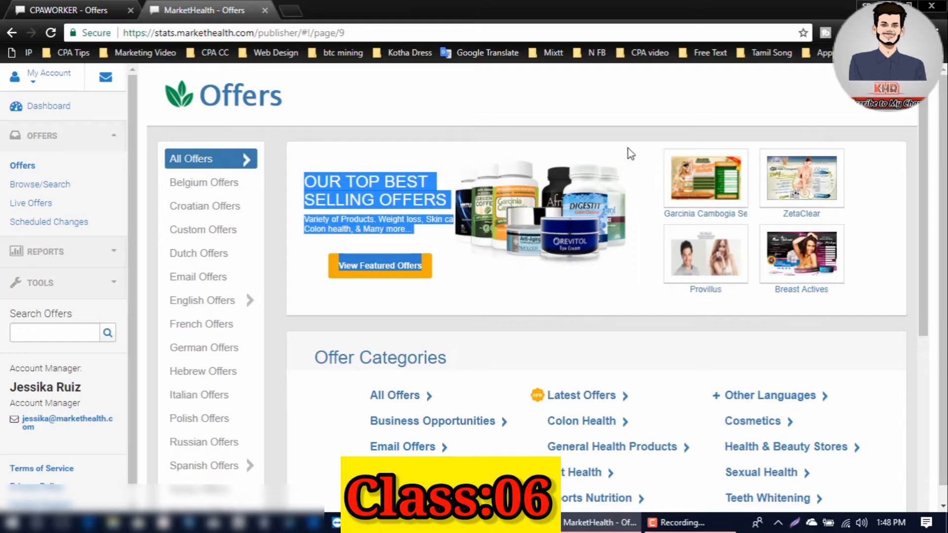
click(591, 153)
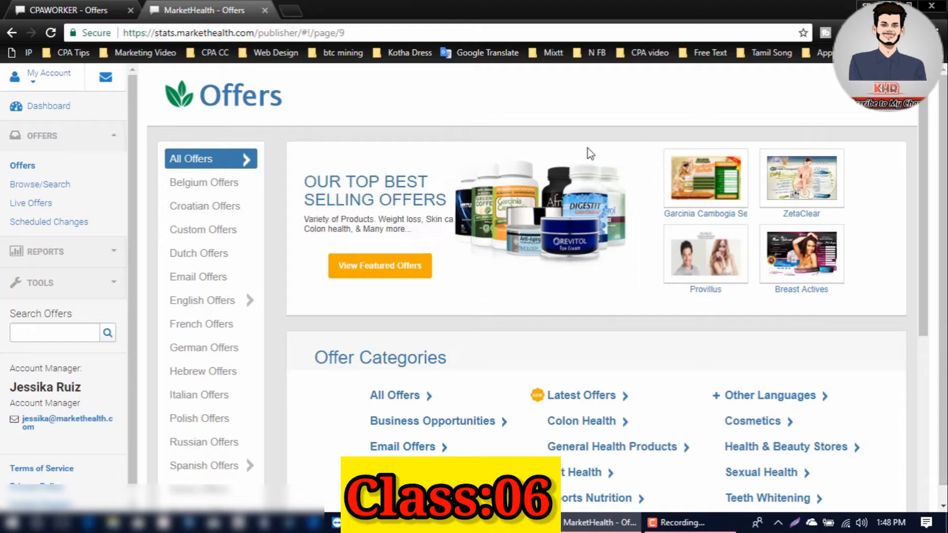
click(56, 185)
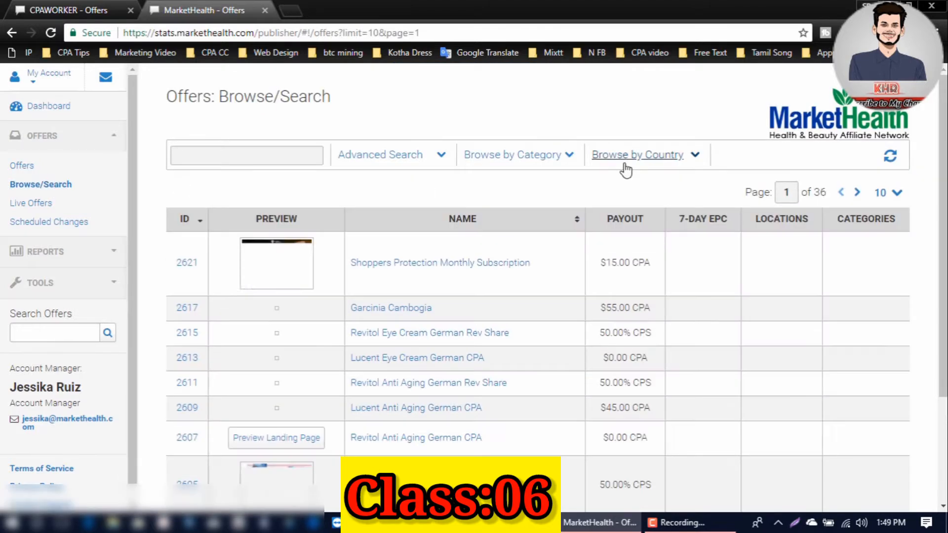
- Filter the Browse/Search offers table to the COLON HEALTH category
click(625, 168)
scroll(799, 202, down, 2)
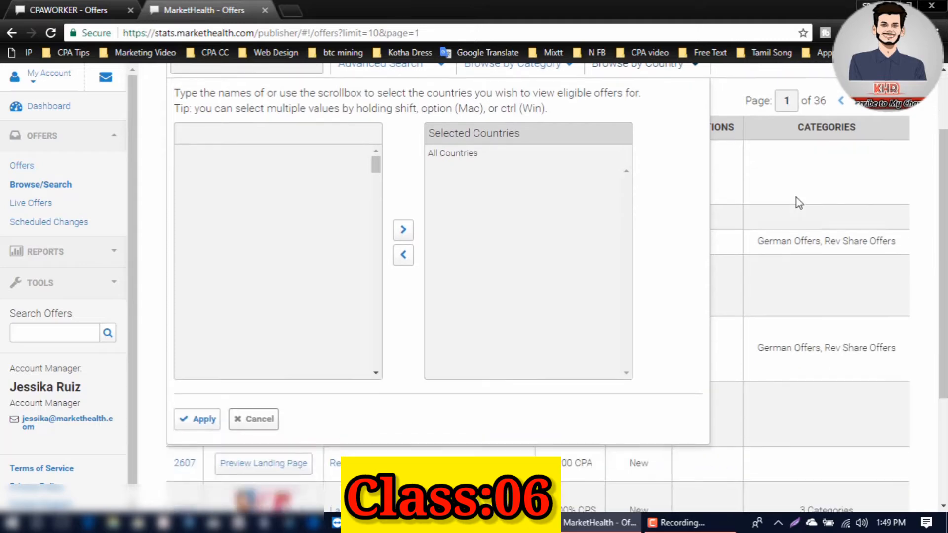
click(799, 203)
scroll(799, 203, down, 4)
scroll(799, 202, up, 6)
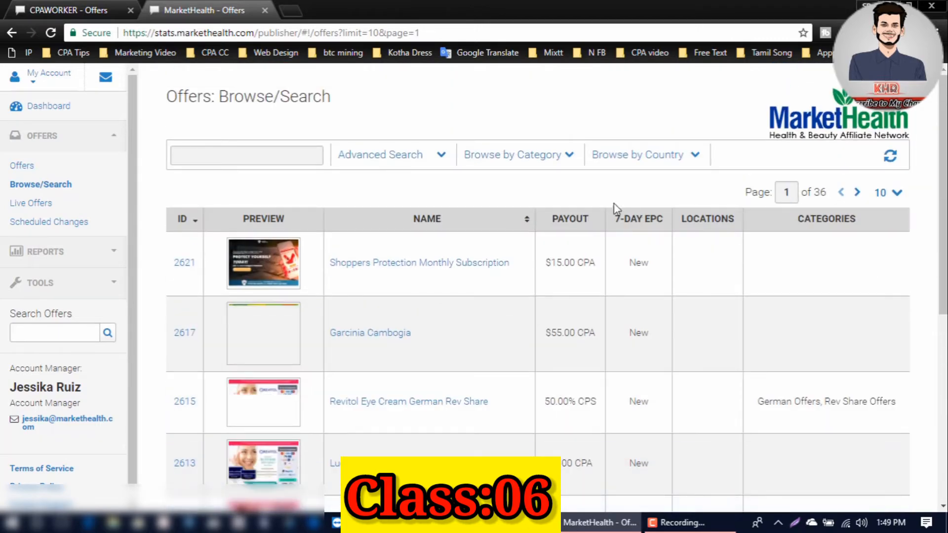
click(572, 156)
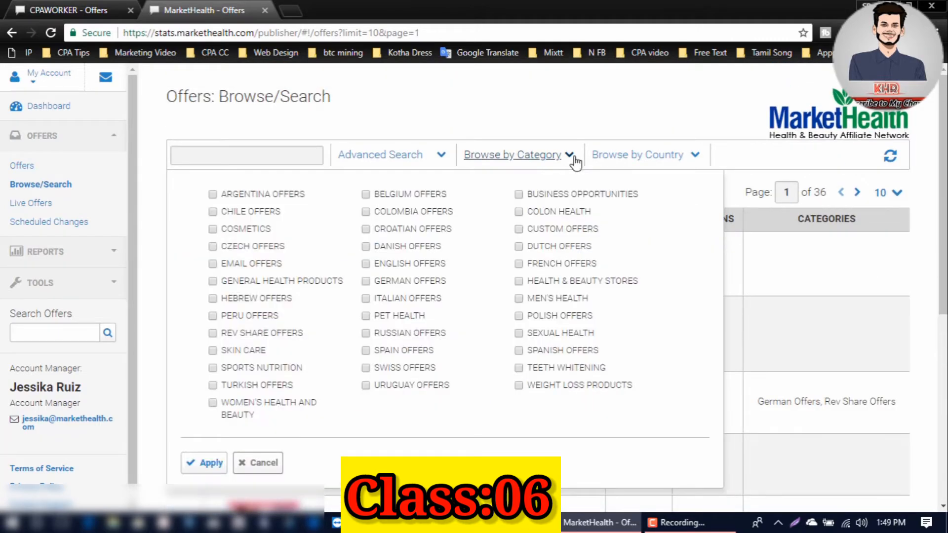
click(401, 156)
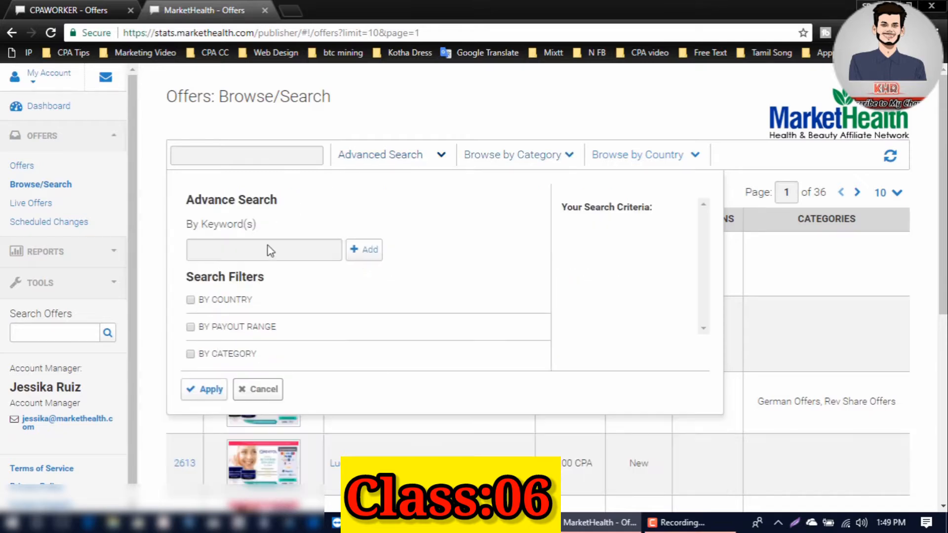
click(571, 156)
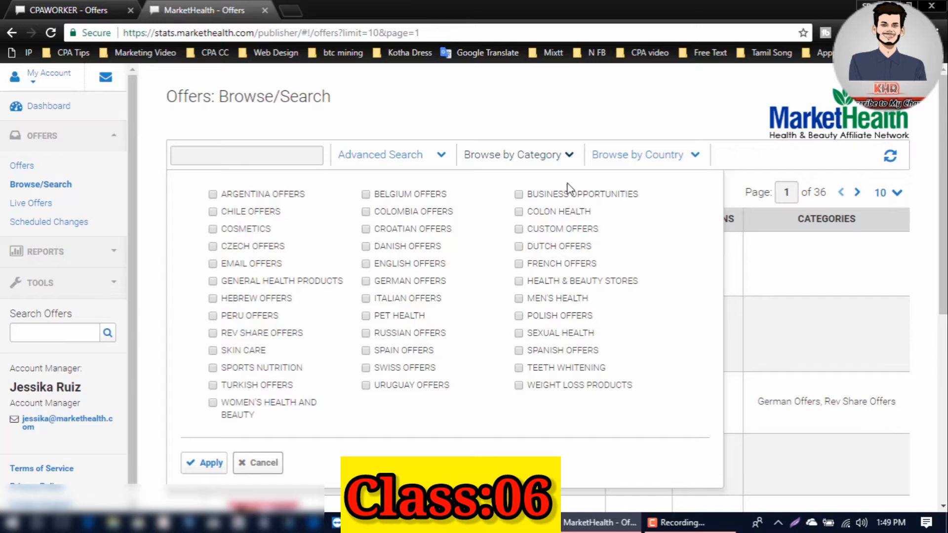
click(546, 217)
click(210, 463)
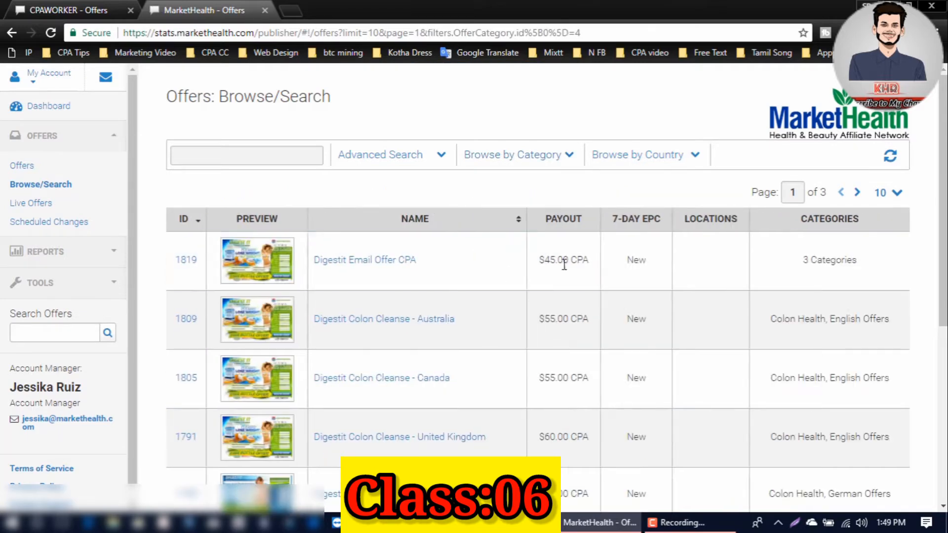
- Move to page 2 of the Colon Health offers, then reopen the category filter
scroll(609, 290, down, 6)
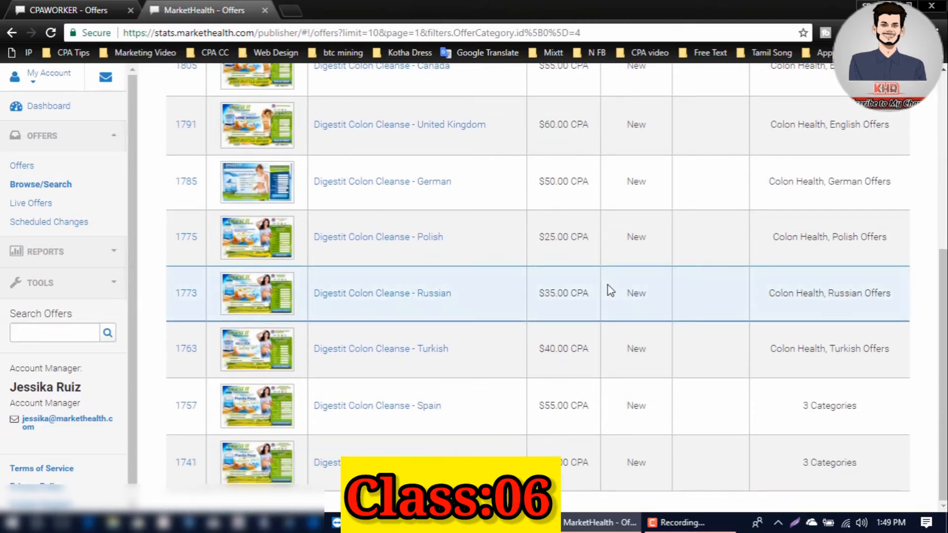
scroll(610, 289, up, 6)
scroll(423, 310, down, 6)
scroll(424, 307, up, 2)
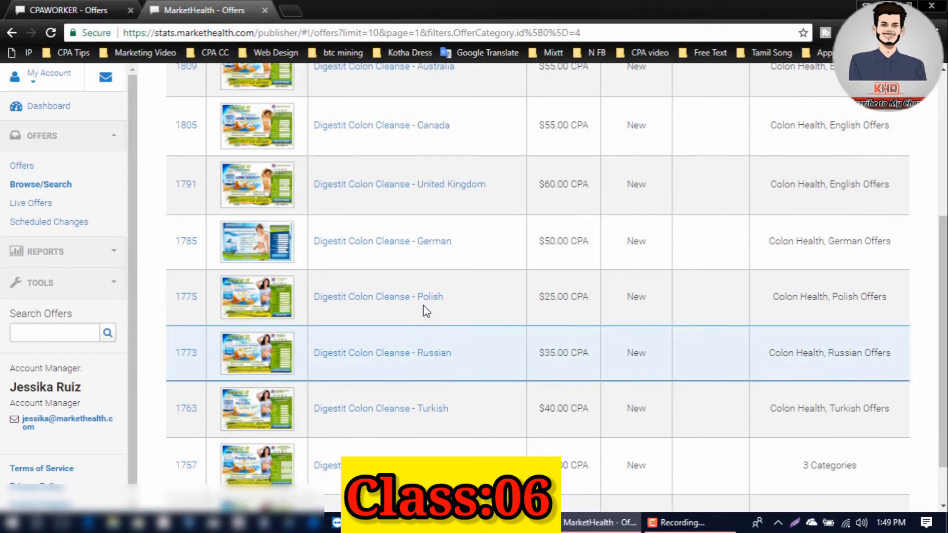
scroll(423, 305, up, 5)
scroll(440, 306, down, 6)
scroll(442, 302, up, 6)
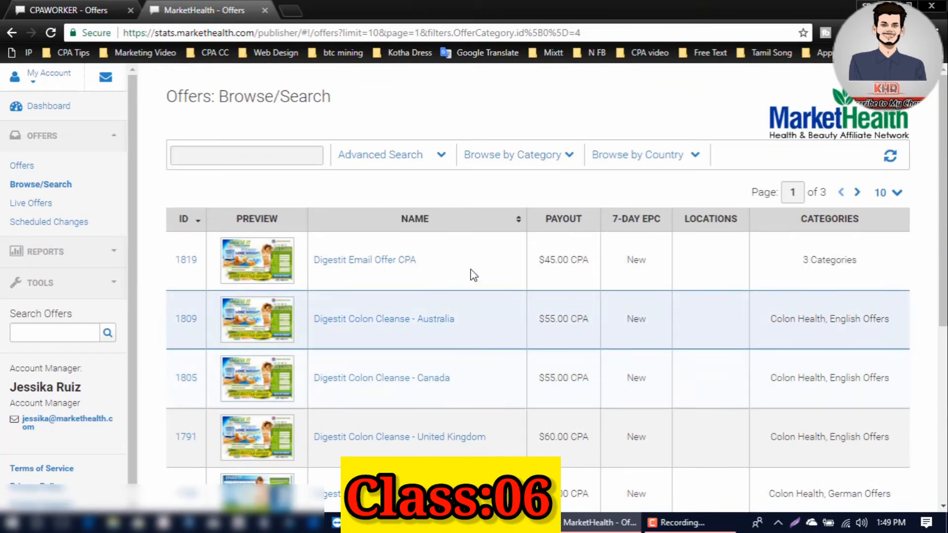
click(857, 192)
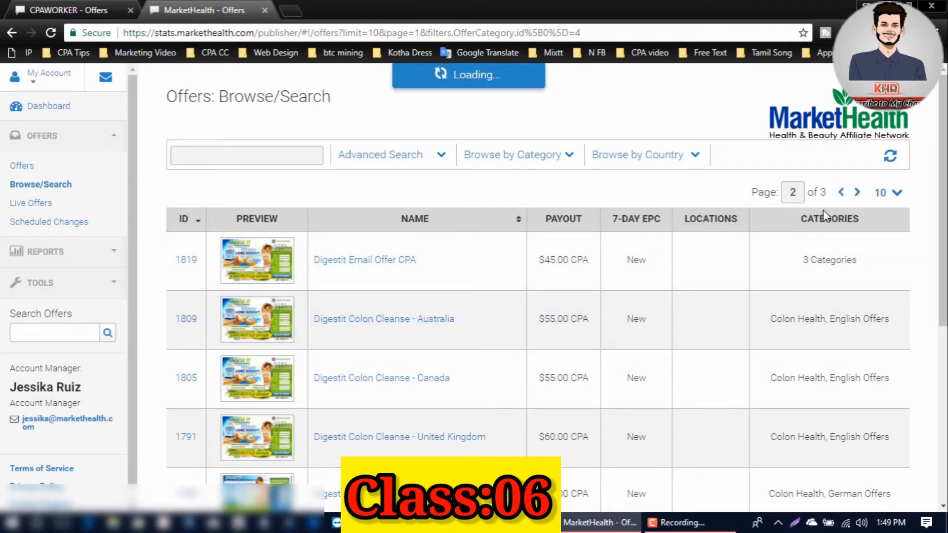
scroll(470, 271, down, 5)
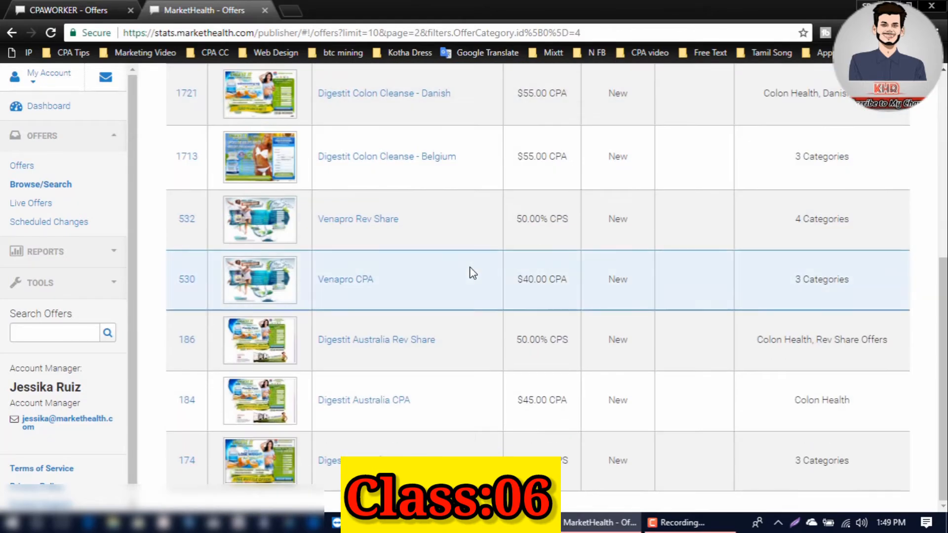
scroll(472, 272, up, 5)
click(570, 157)
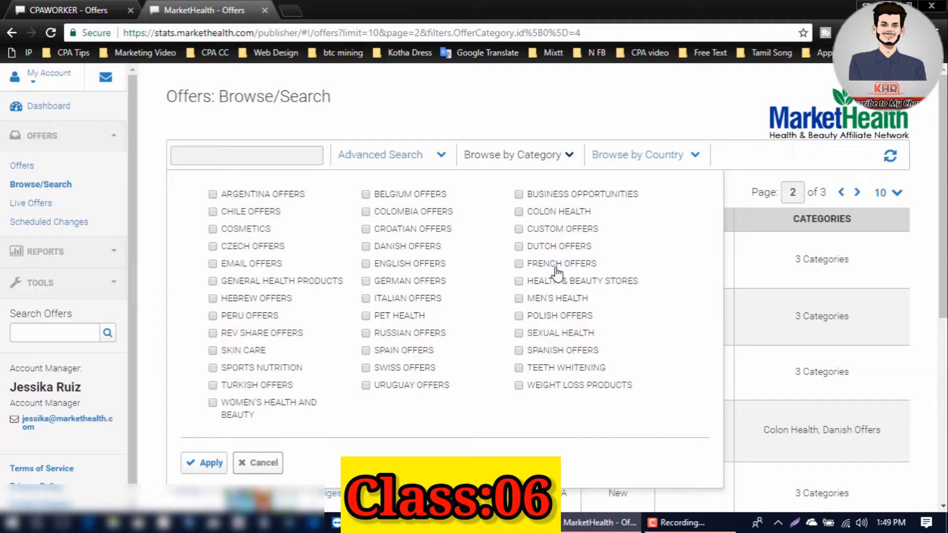
- Apply the Sexual Health category filter and scroll through the resulting offers
click(203, 464)
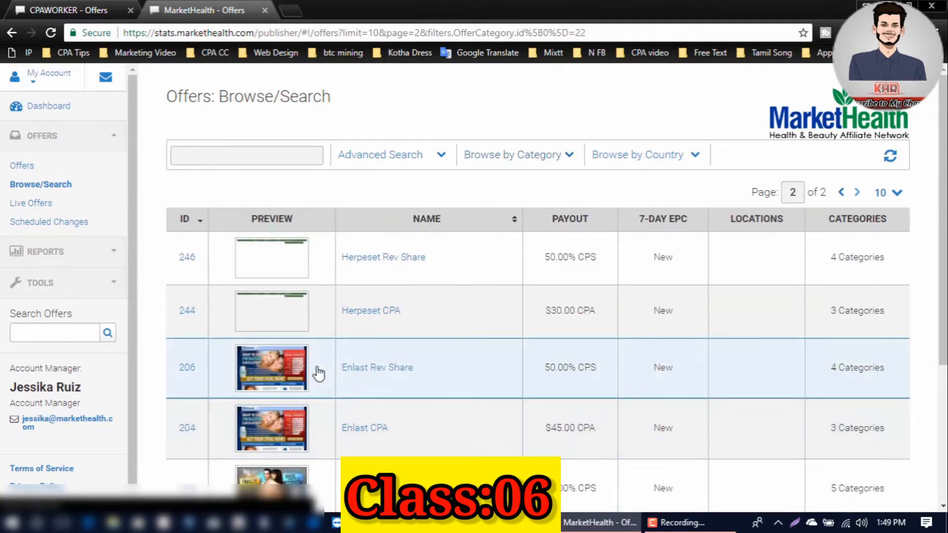
scroll(428, 346, down, 4)
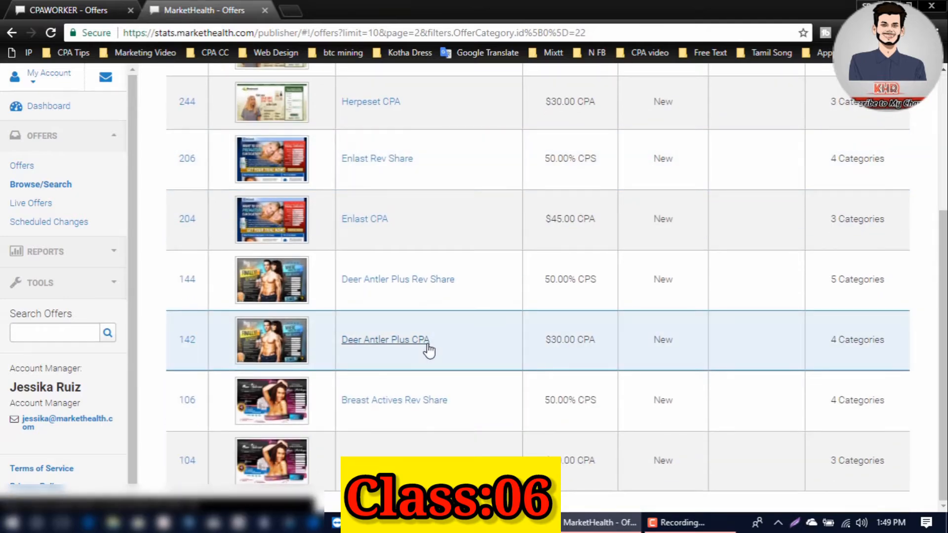
scroll(430, 349, up, 4)
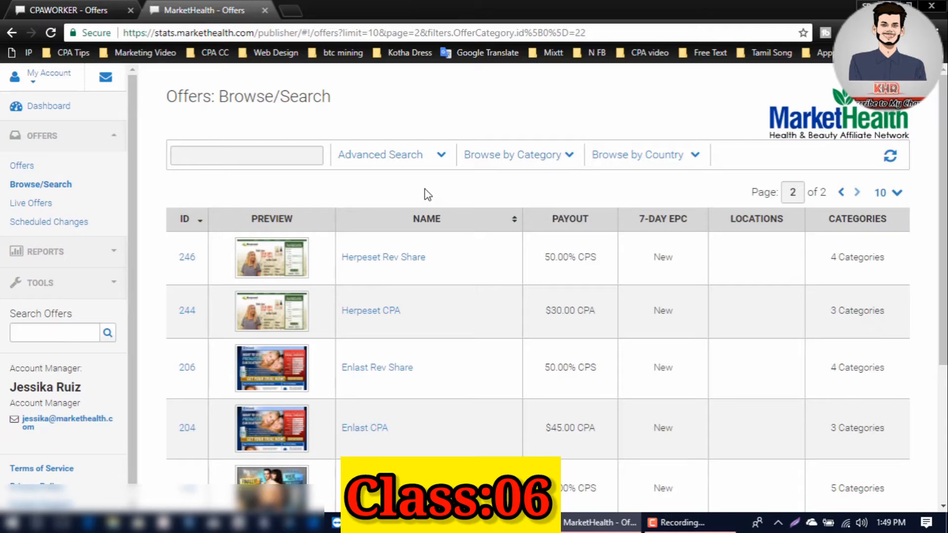
scroll(425, 197, down, 3)
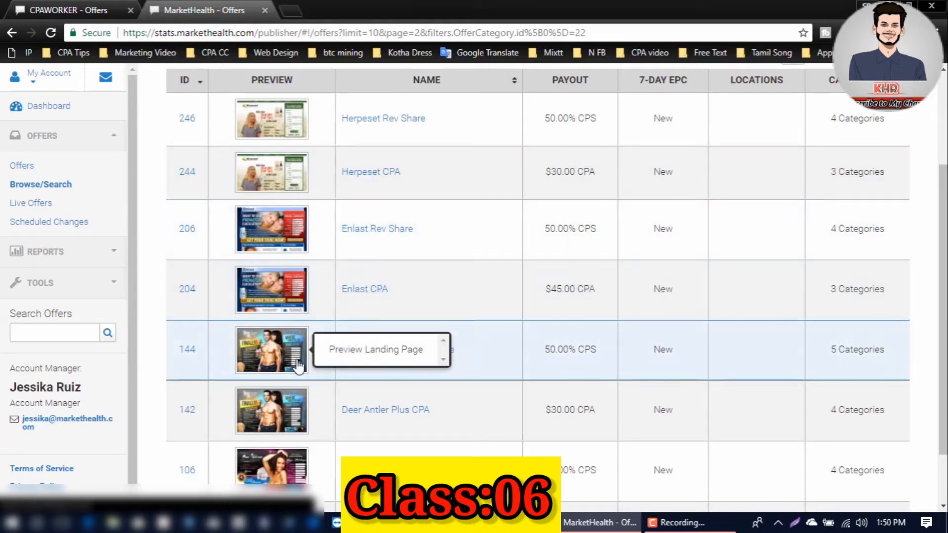
scroll(298, 366, up, 3)
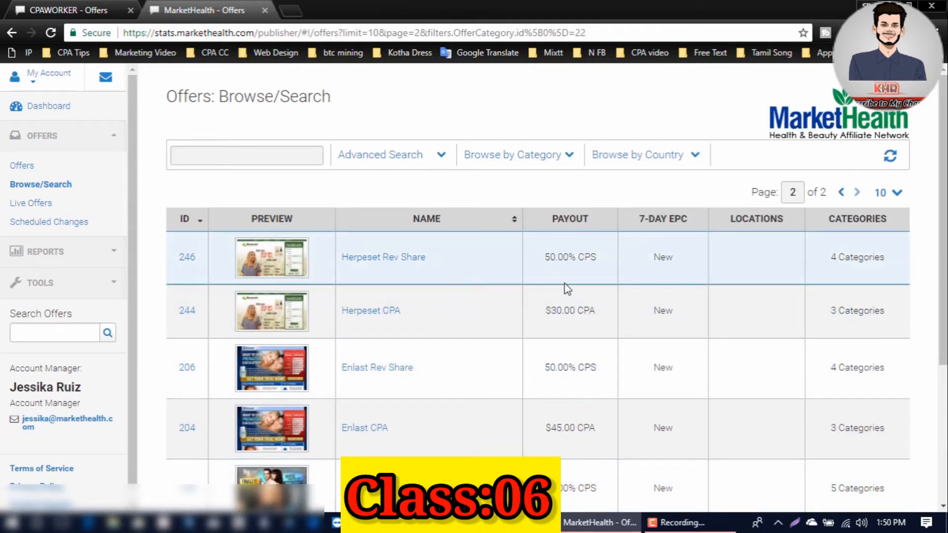
scroll(568, 289, down, 4)
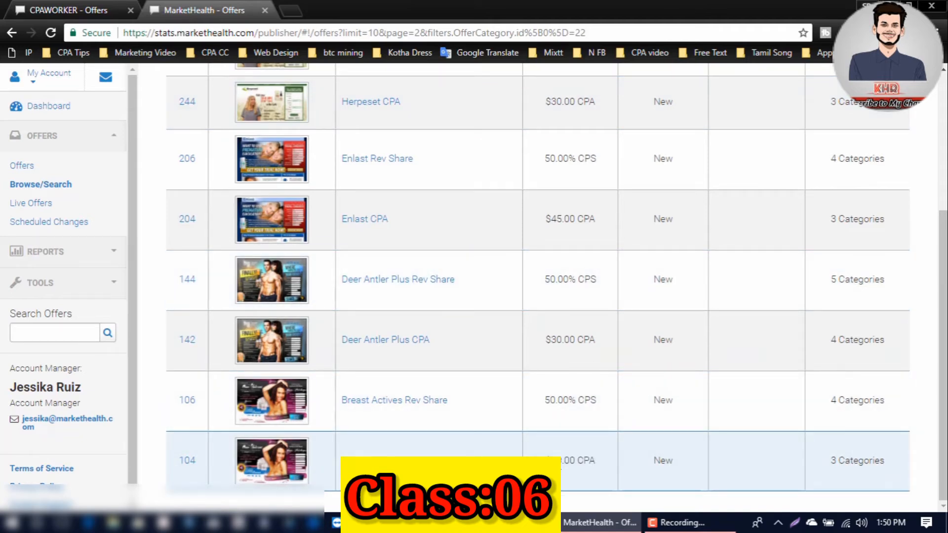
- Compare the payouts of offers 104, 106, 144 and 206
double_click(563, 461)
drag(587, 464, 598, 462)
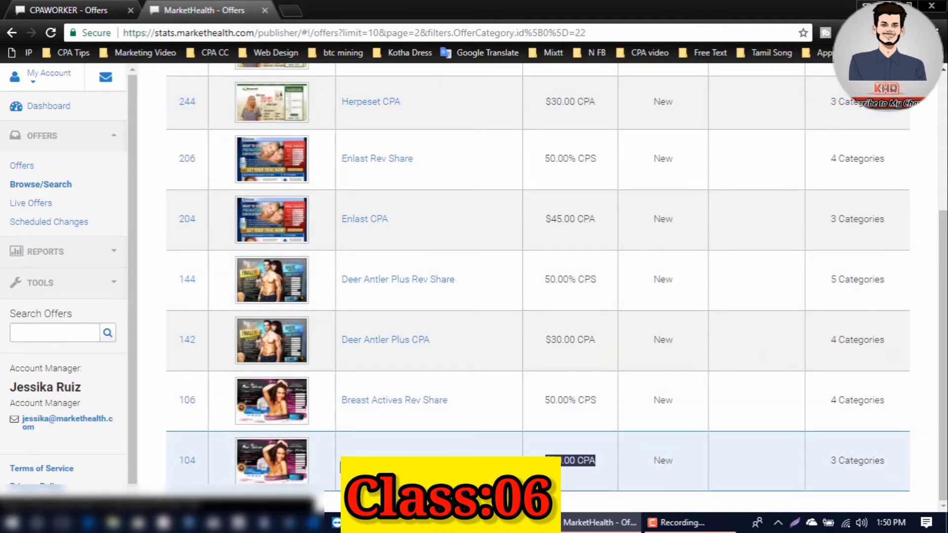
drag(546, 400, 601, 400)
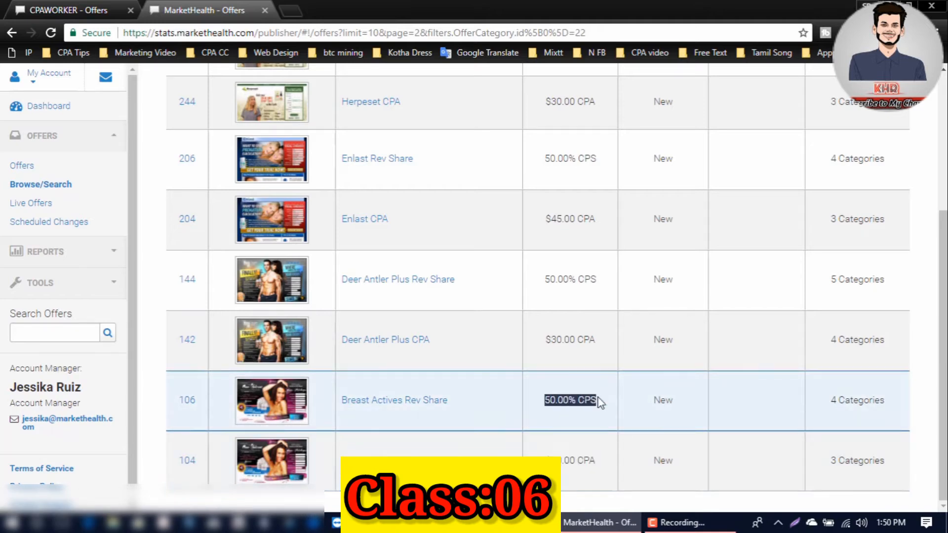
drag(546, 279, 598, 266)
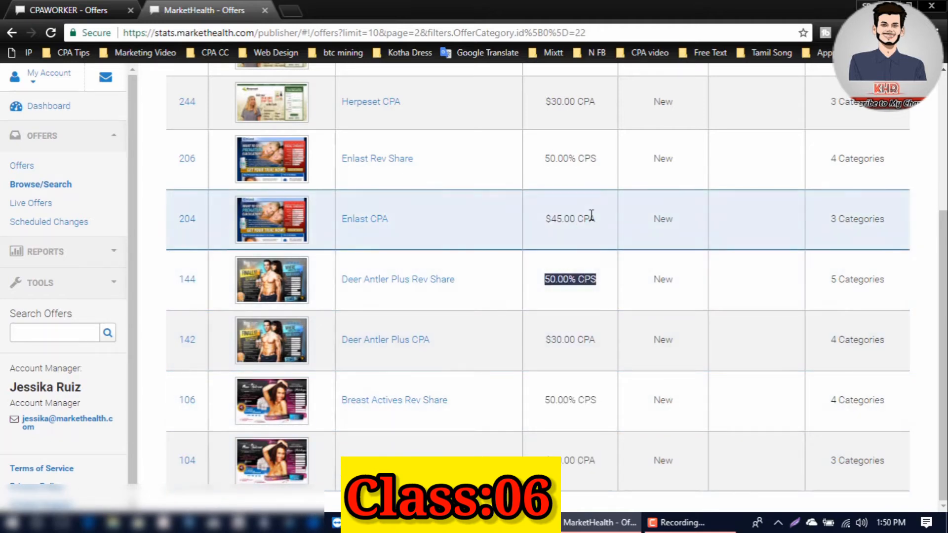
drag(550, 158, 598, 158)
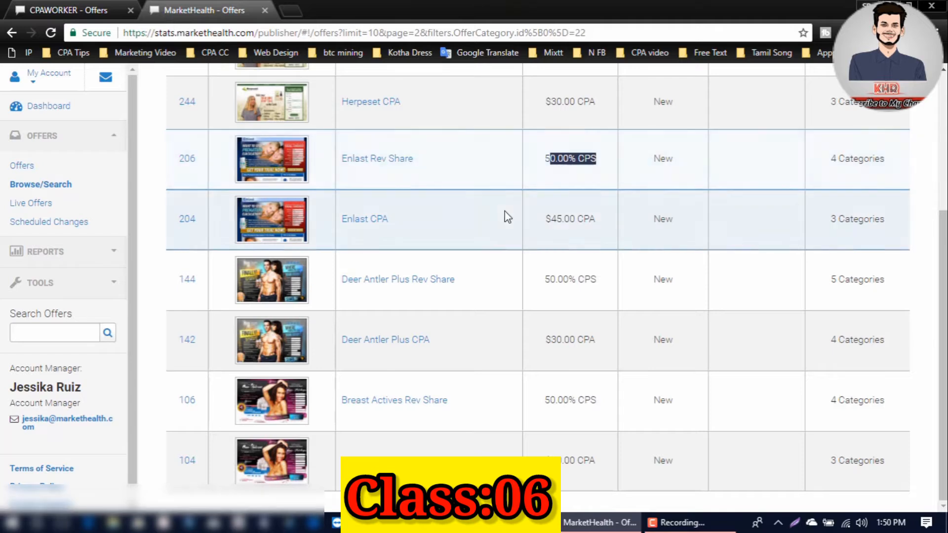
click(555, 218)
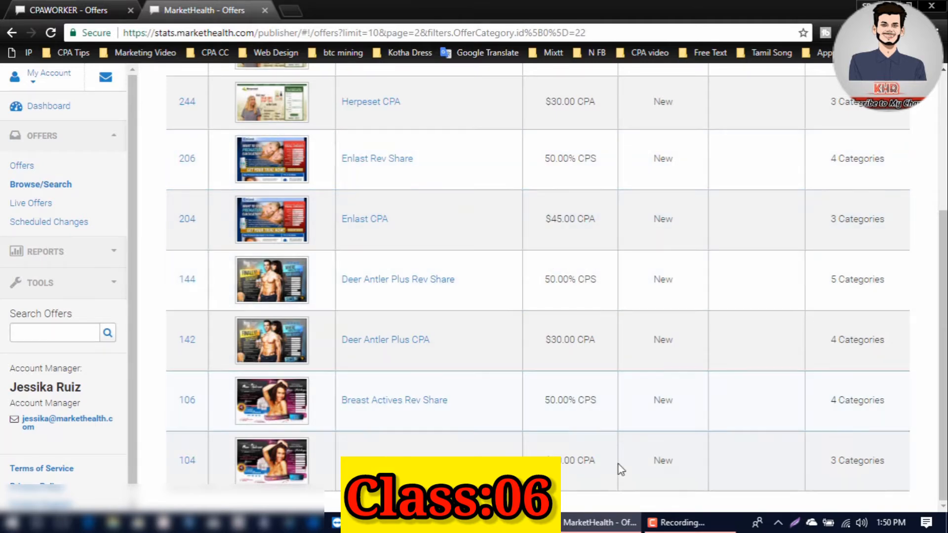
drag(549, 457, 601, 462)
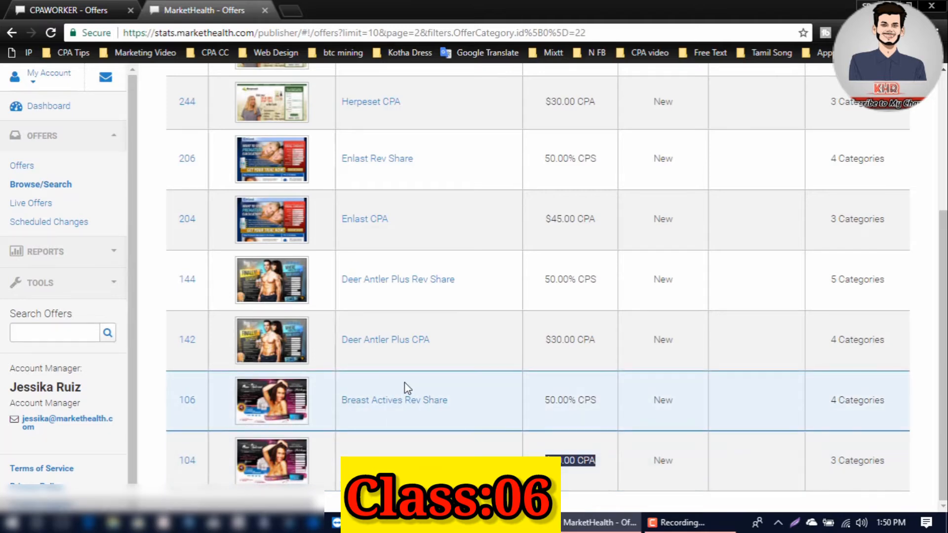
click(582, 441)
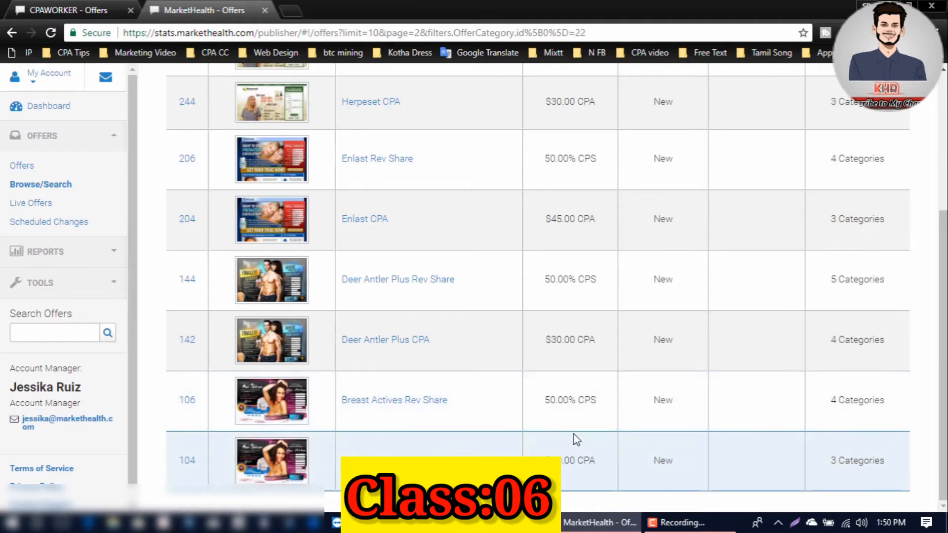
- Recheck offer 104's payout and open offer 104 in a new background tab
scroll(556, 423, up, 5)
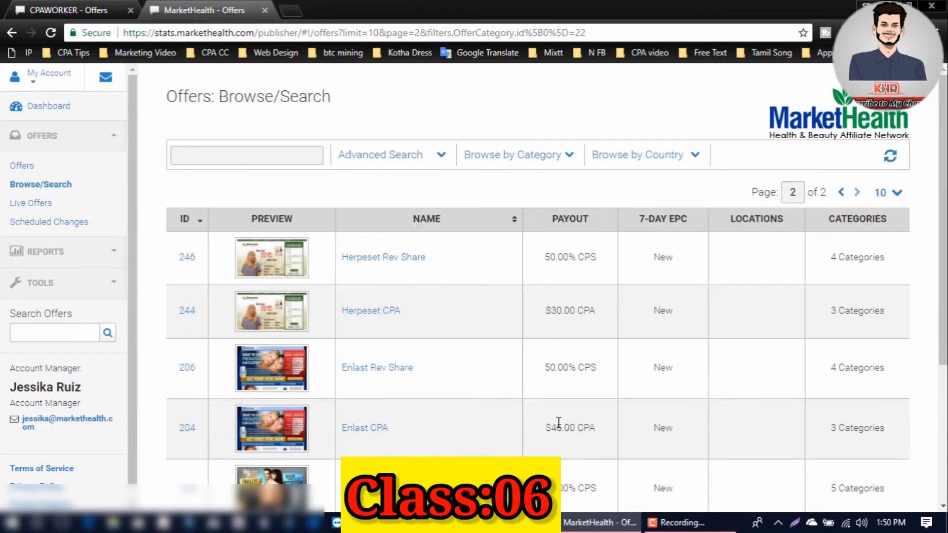
click(572, 156)
scroll(577, 309, down, 5)
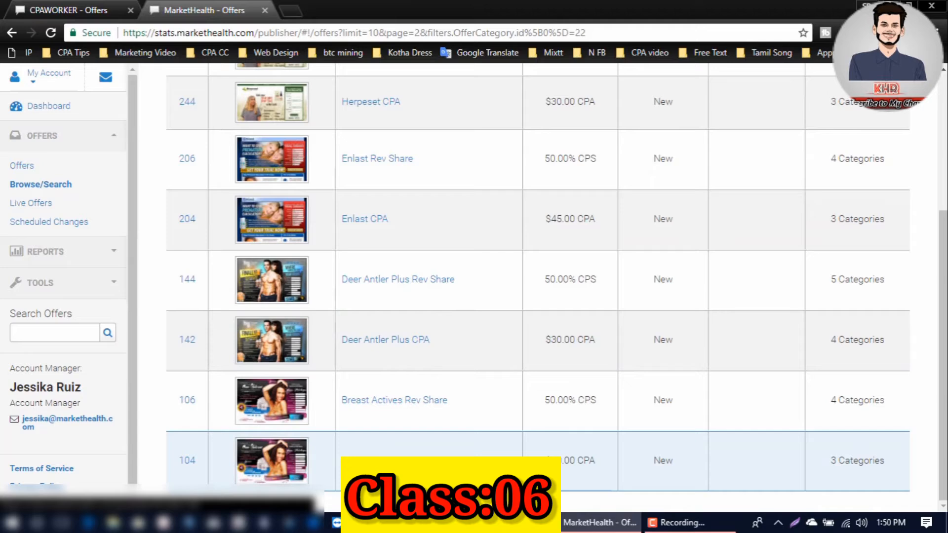
drag(545, 459, 608, 462)
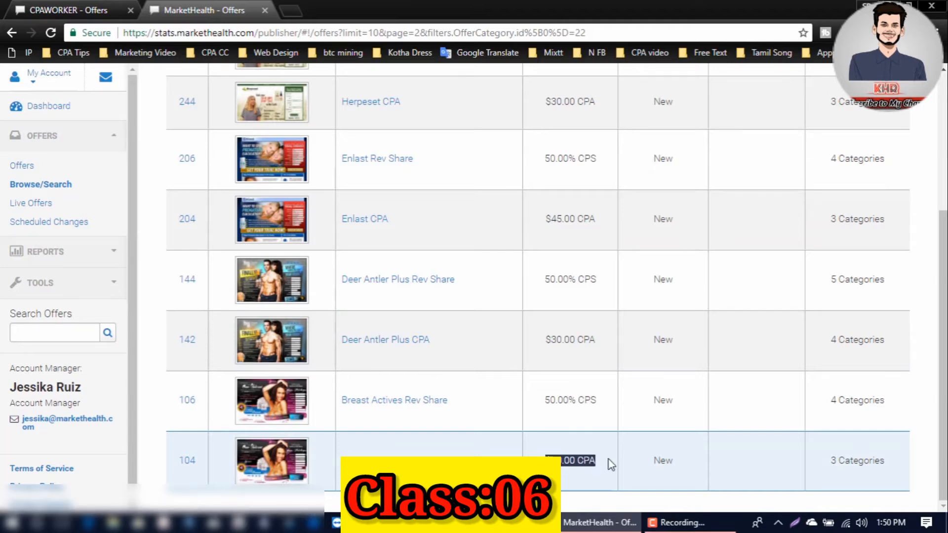
click(583, 480)
scroll(581, 481, up, 5)
scroll(494, 326, down, 5)
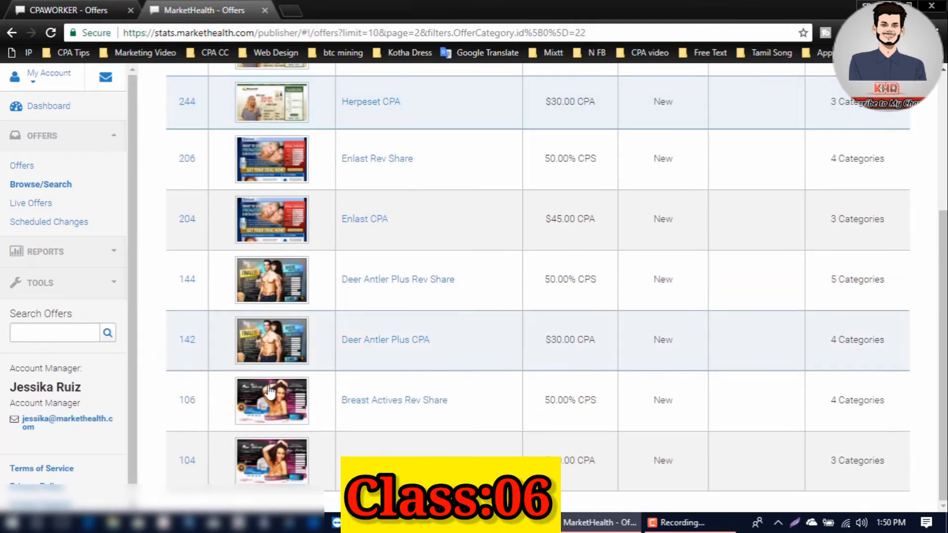
middle_click(346, 105)
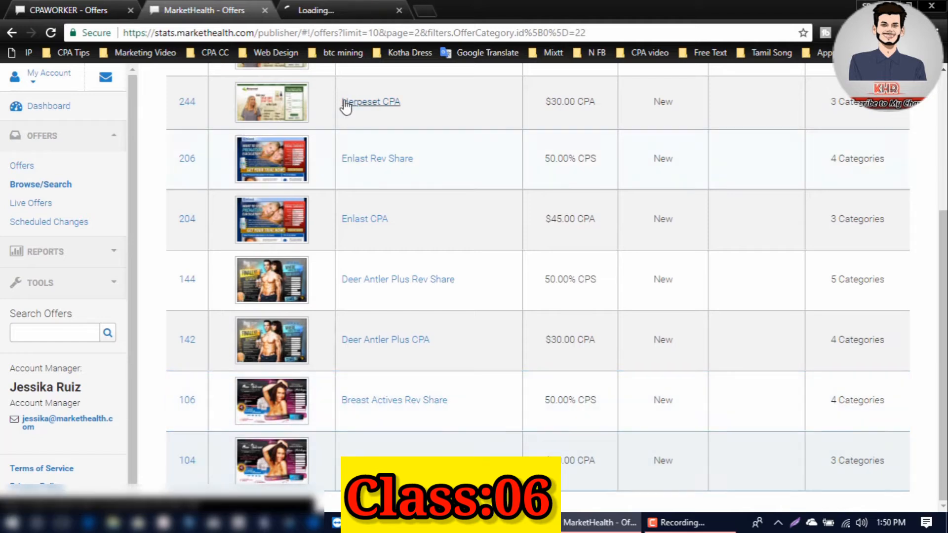
- Review offer 104's details and notes (Breast Actives, $40.00 CPA), then return to the CPAWORKER offers list
click(323, 10)
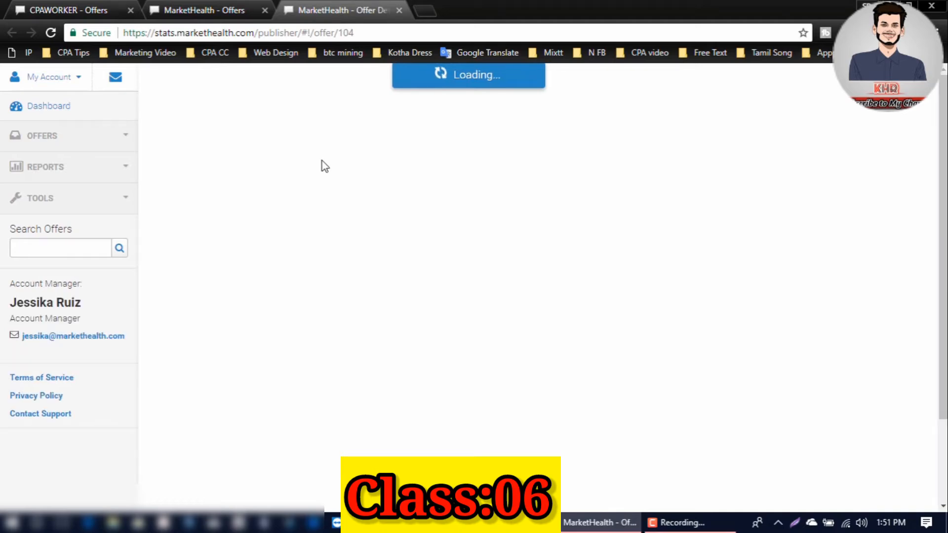
scroll(652, 220, down, 10)
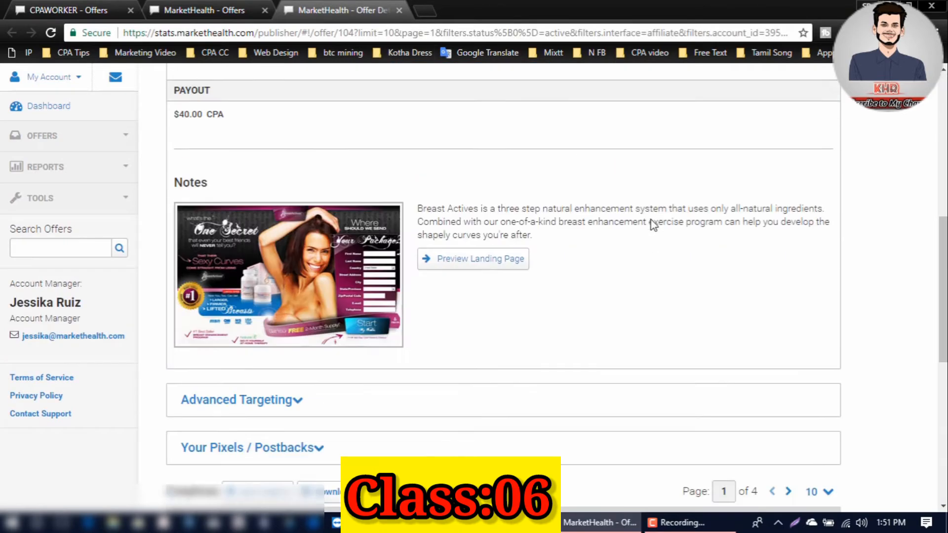
scroll(652, 225, up, 6)
scroll(653, 225, down, 9)
scroll(653, 225, up, 6)
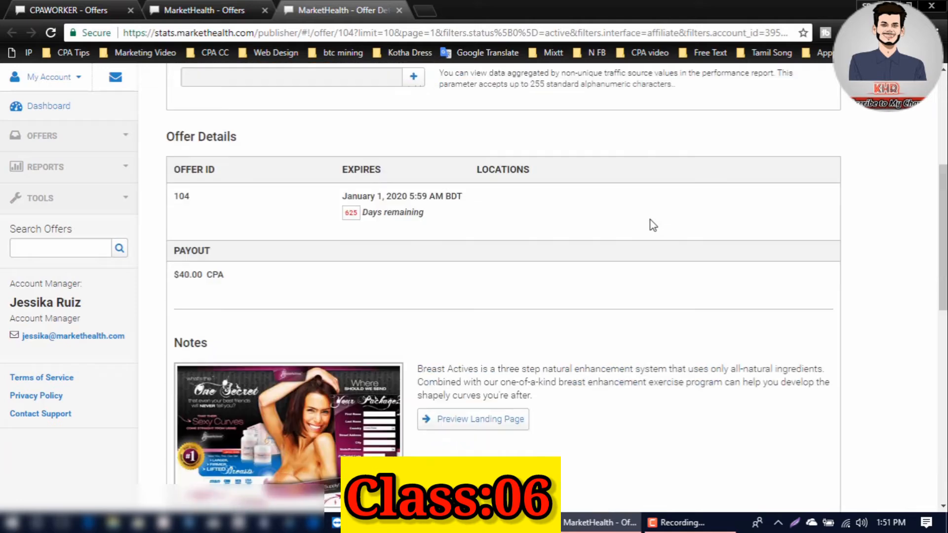
scroll(650, 220, up, 5)
click(79, 4)
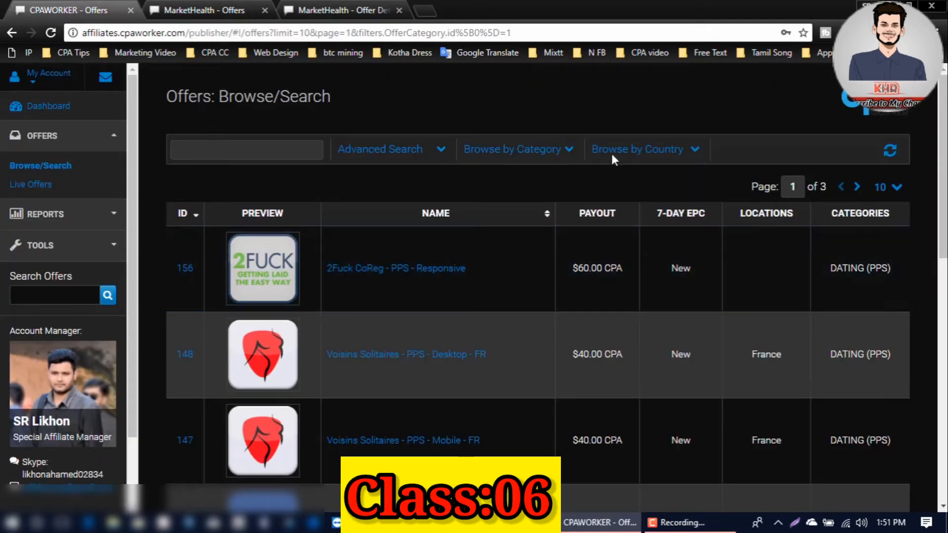
- Change the category filter from DATING (PPS) to DATING (PPL) and apply it
click(564, 157)
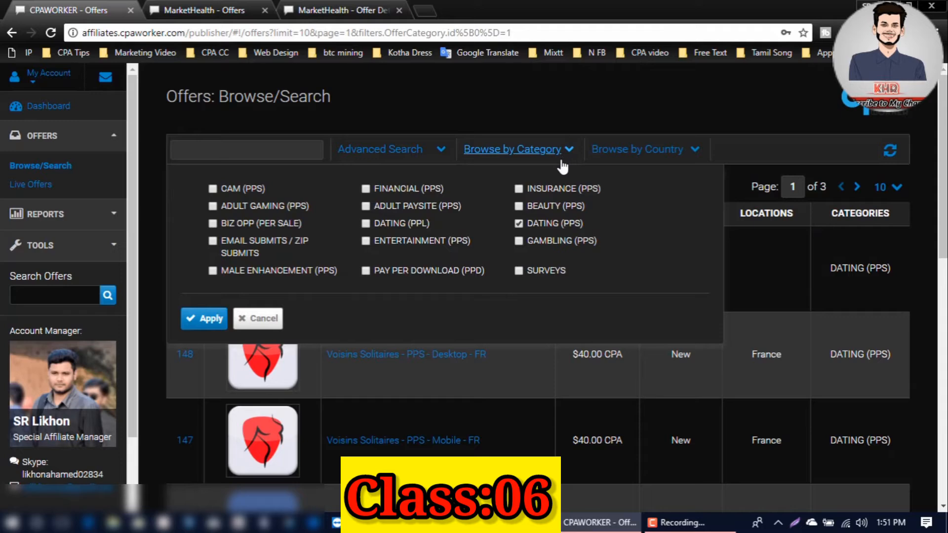
click(549, 227)
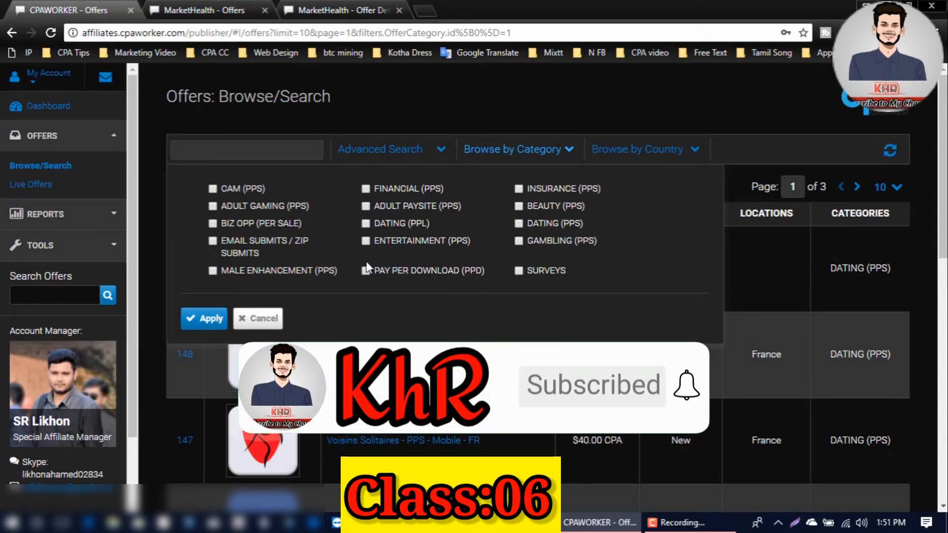
click(210, 317)
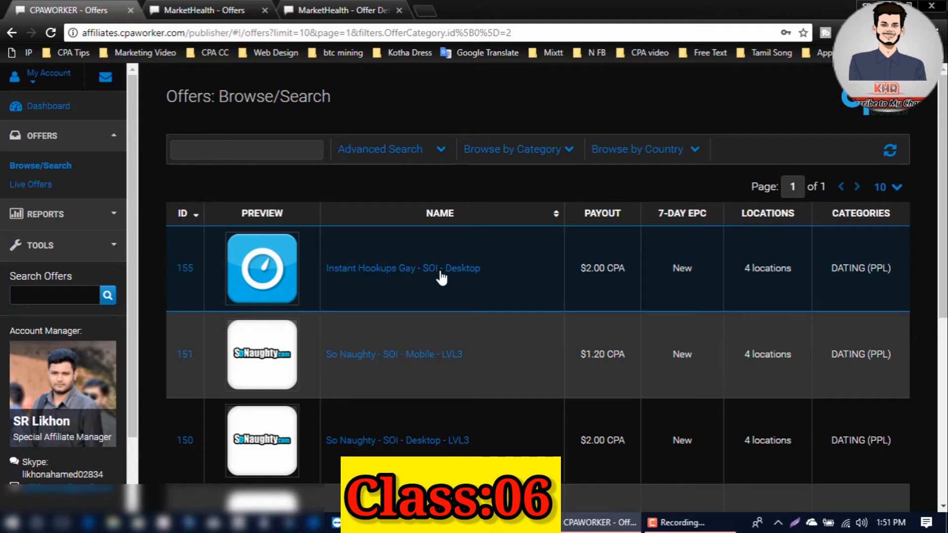
- Compare DATING (PPL) payouts, highlighting offer 149's $2.50 and offer 112's $3.00 CPA
scroll(437, 381, down, 5)
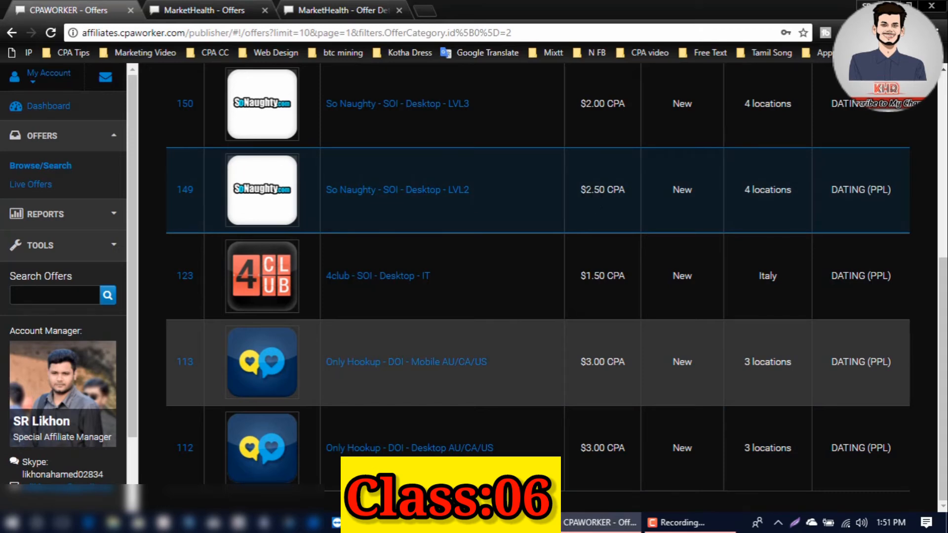
drag(580, 190, 631, 194)
drag(580, 449, 633, 448)
click(626, 463)
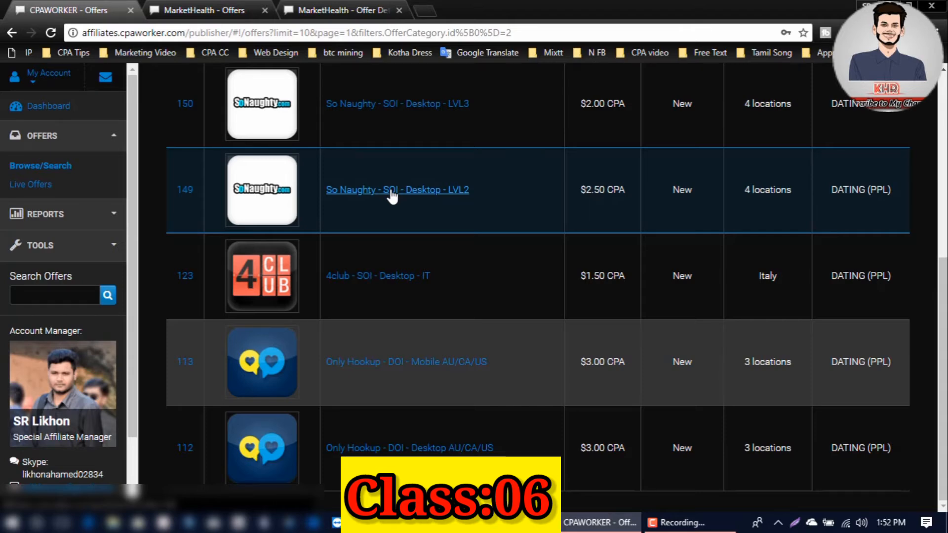
scroll(392, 195, up, 5)
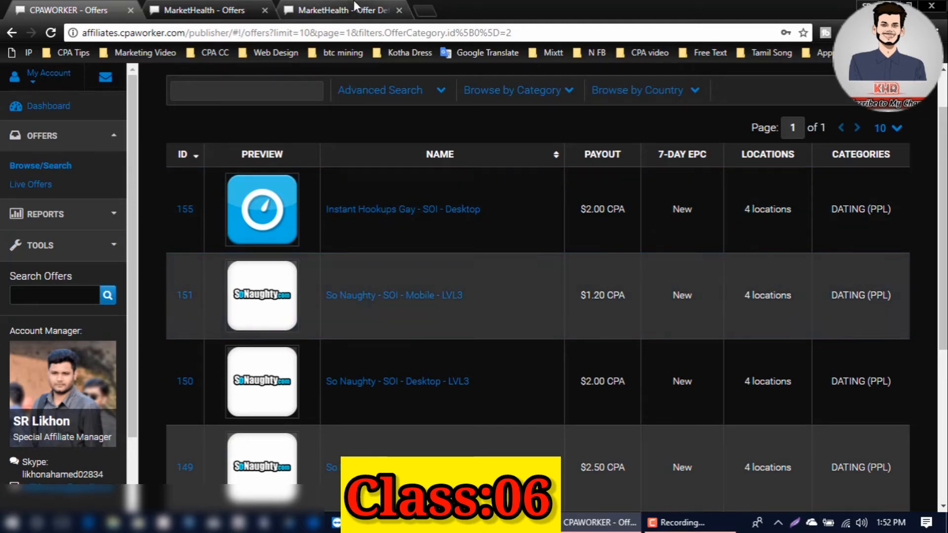
- Reopen the Breast Actives offer 104 page and select its tracking link
click(316, 10)
scroll(706, 352, down, 15)
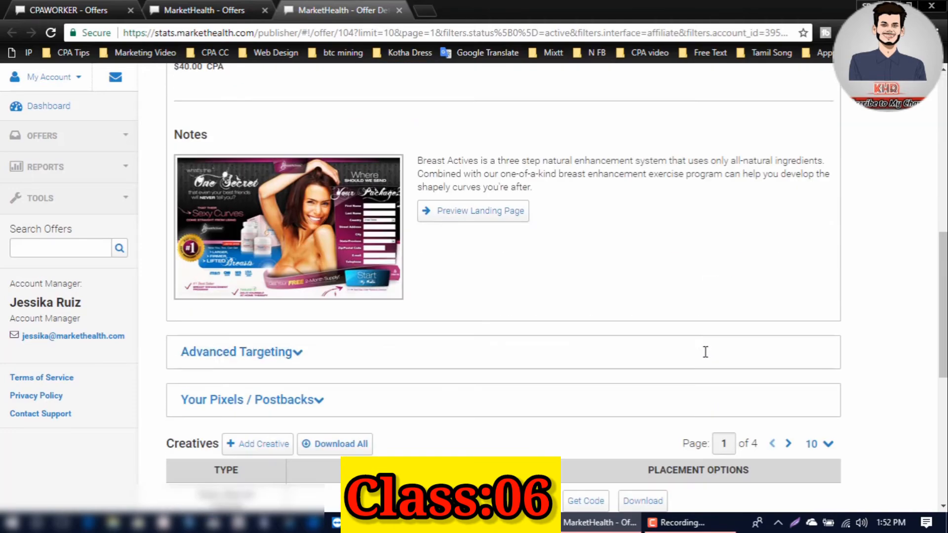
scroll(707, 359, up, 15)
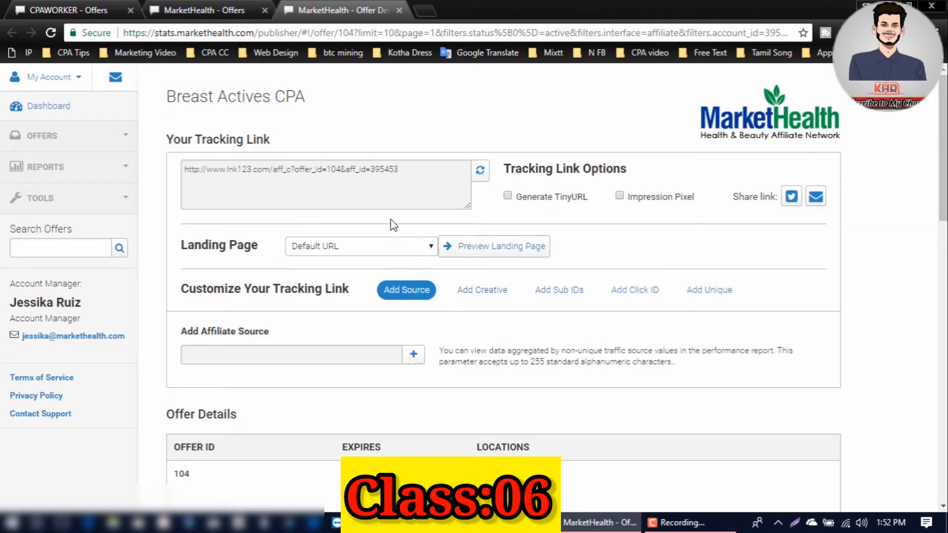
drag(417, 169, 155, 166)
click(429, 172)
drag(430, 169, 167, 169)
click(266, 181)
scroll(377, 189, down, 7)
scroll(377, 185, up, 6)
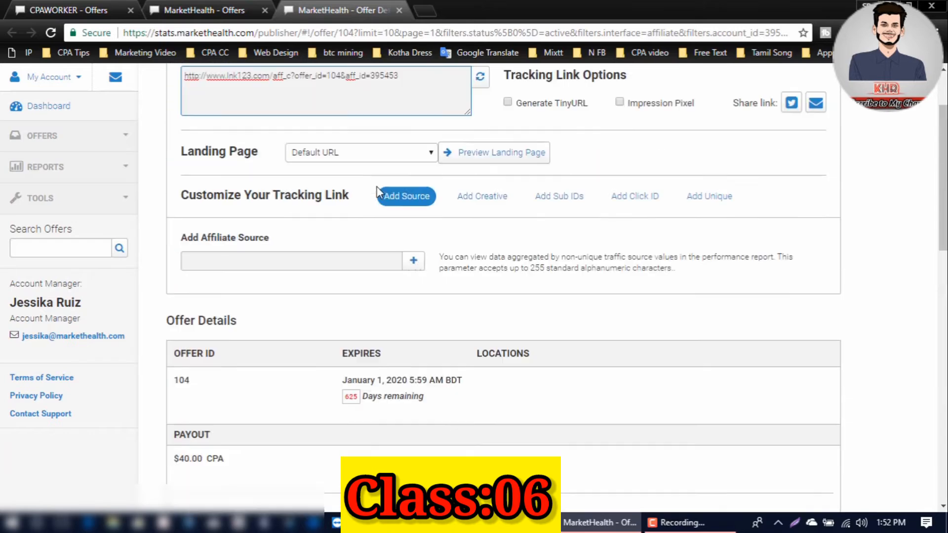
key(alt+Tab)
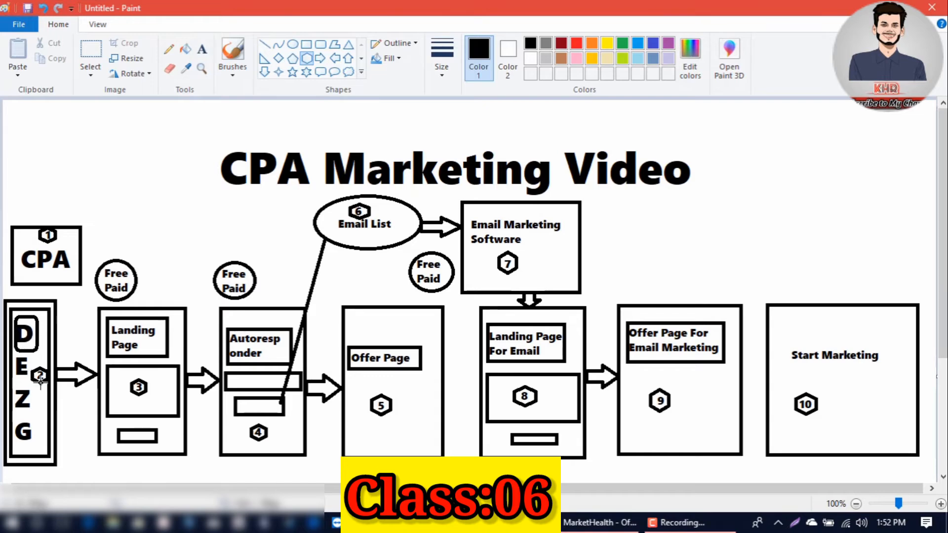
- Create a new text document named CPA Offer.txt on the desktop
key(alt+Tab)
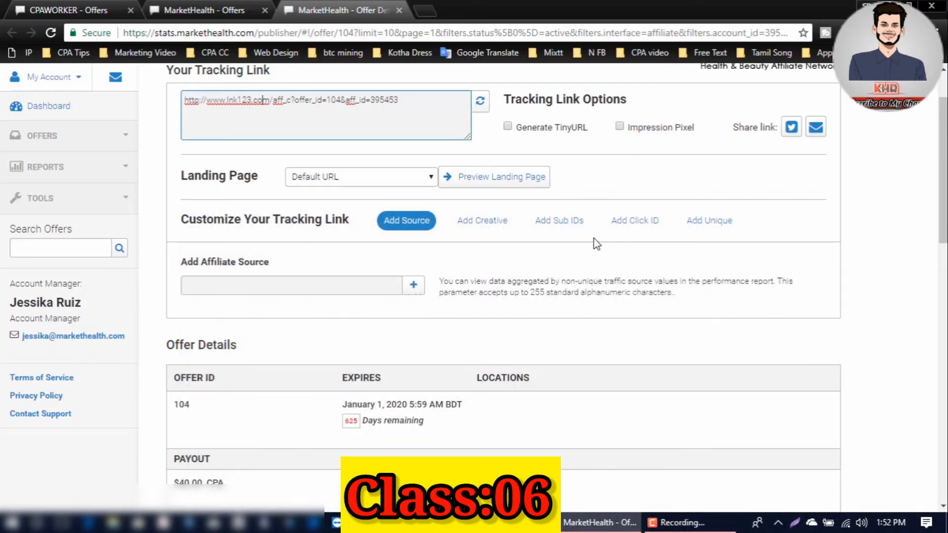
scroll(394, 233, up, 2)
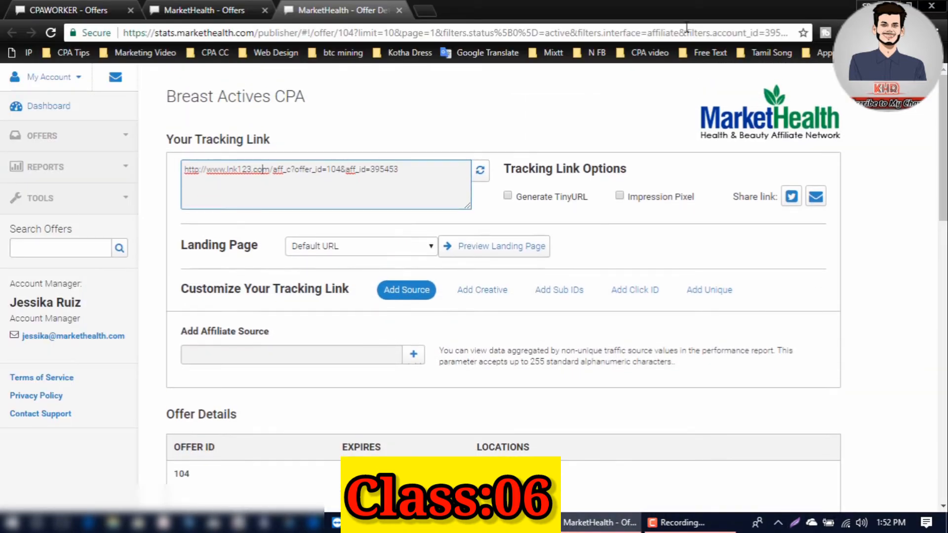
drag(724, 8, 584, 4)
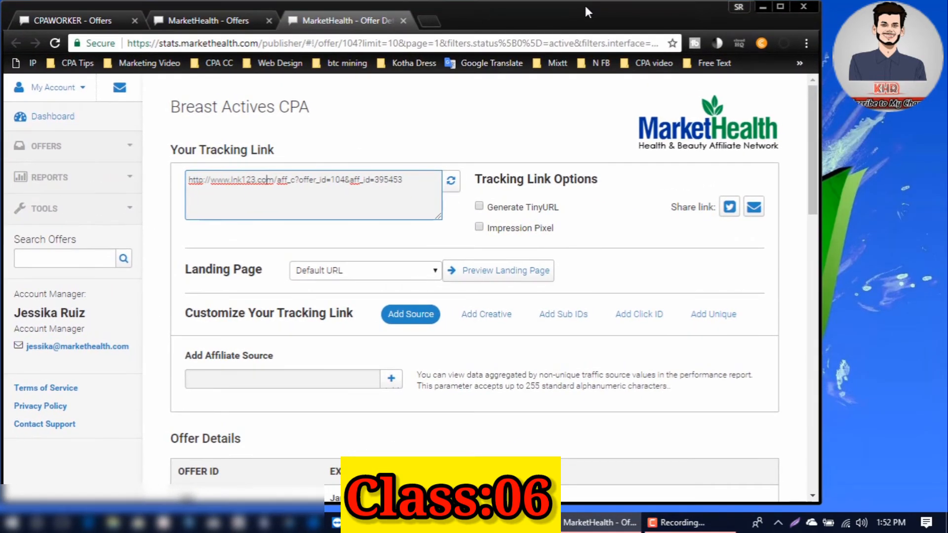
right_click(864, 129)
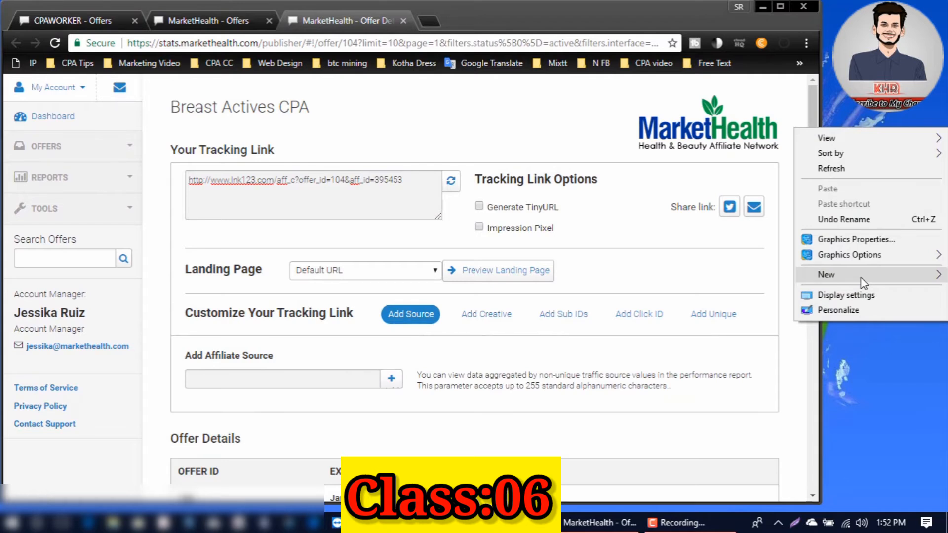
mouse_move(861, 277)
click(683, 387)
text(C)
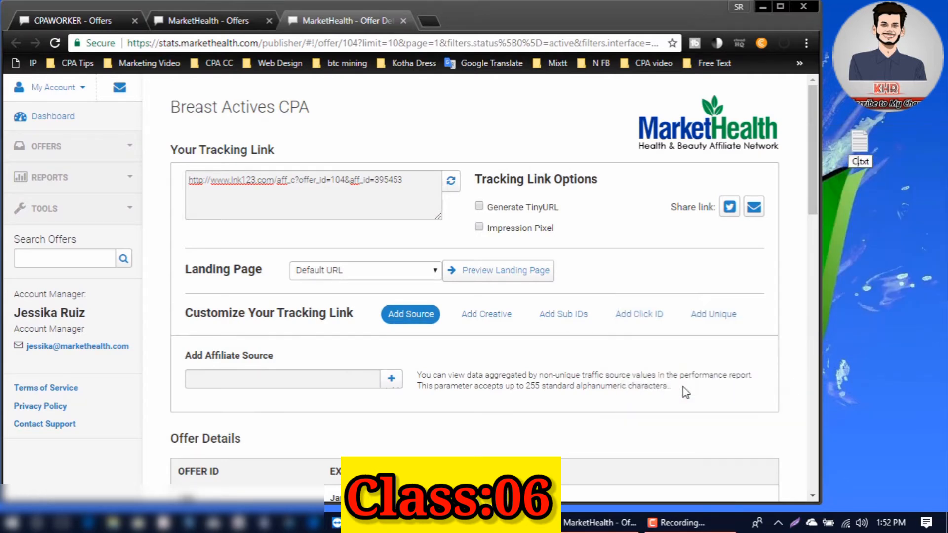
text(PA Off)
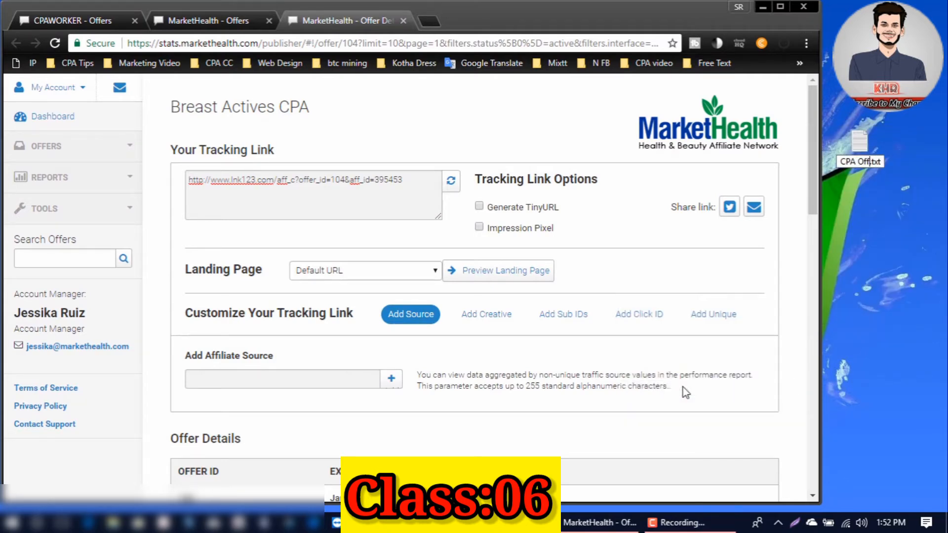
text(er)
click(871, 328)
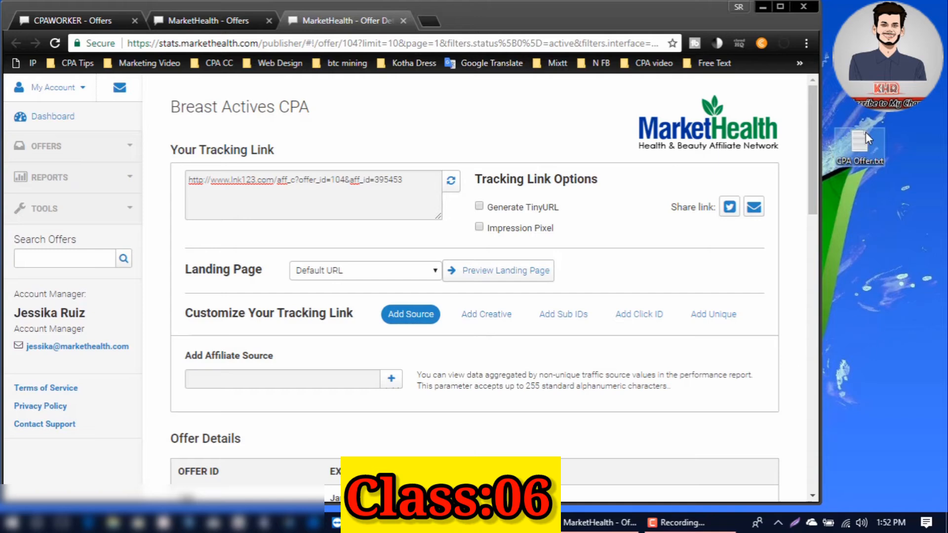
- Open CPA Offer.txt in Notepad, positioned at the top-right of the screen
drag(866, 132, 918, 22)
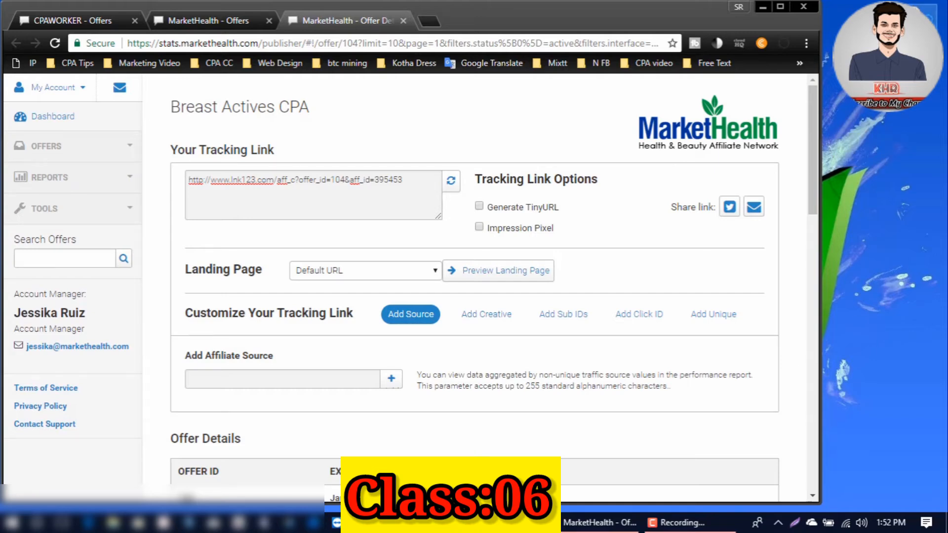
double_click(917, 22)
drag(367, 121, 779, 19)
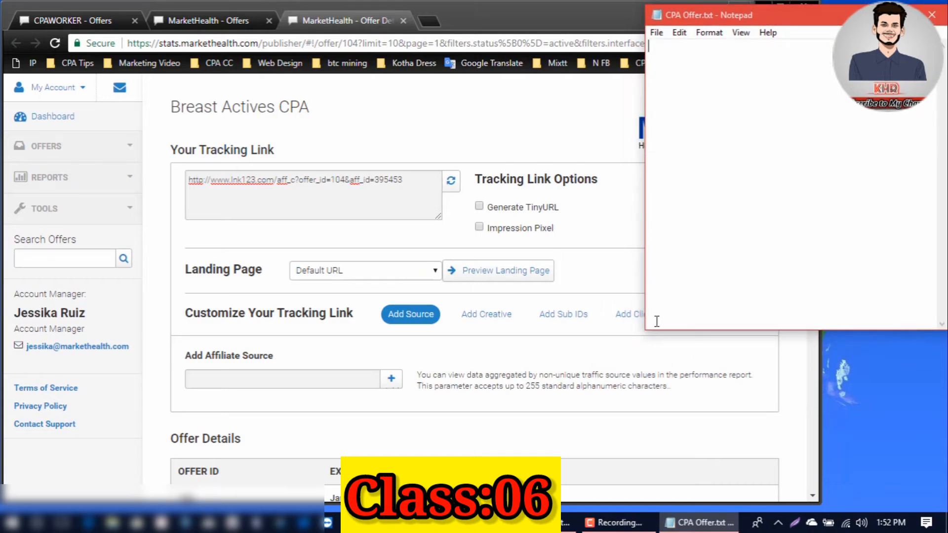
- Paste offer 104's full tracking link into CPA Offer.txt
drag(647, 331, 675, 502)
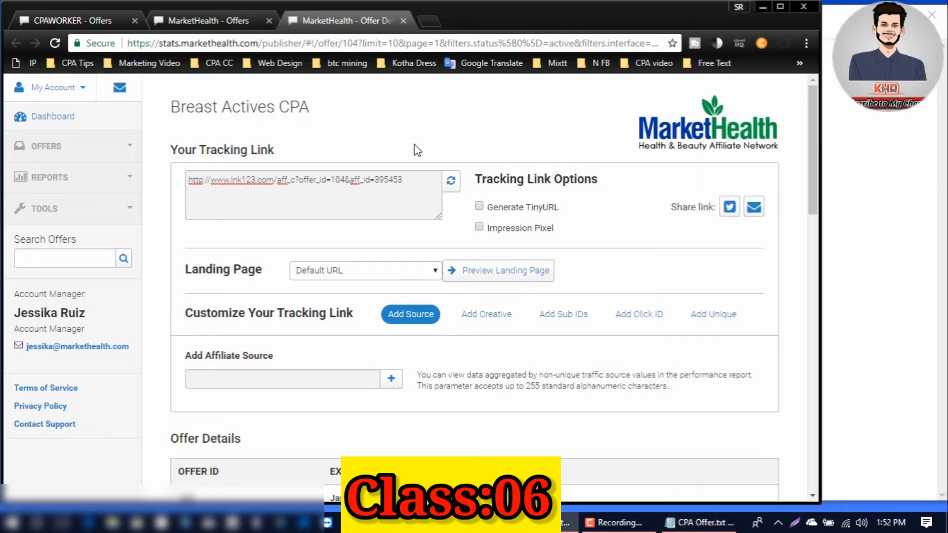
click(414, 144)
click(780, 7)
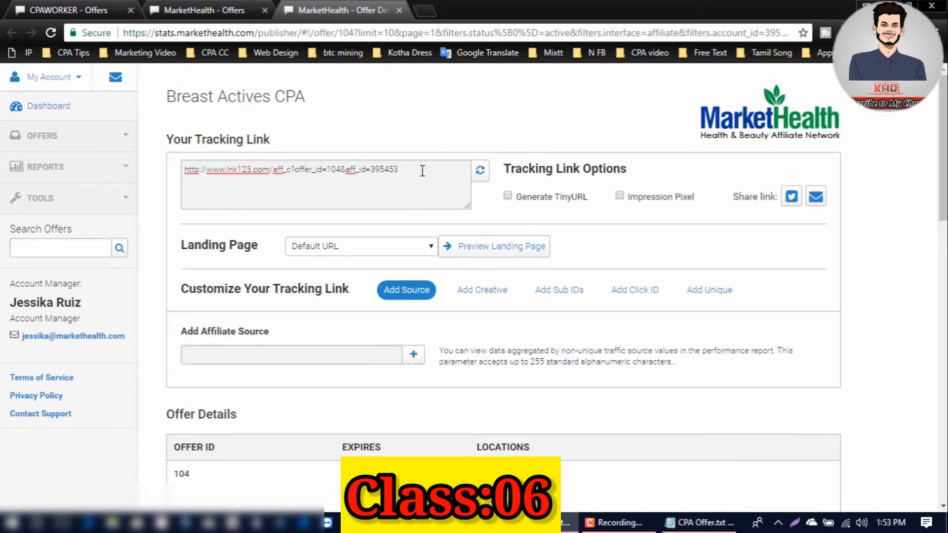
drag(422, 172, 184, 169)
right_click(233, 174)
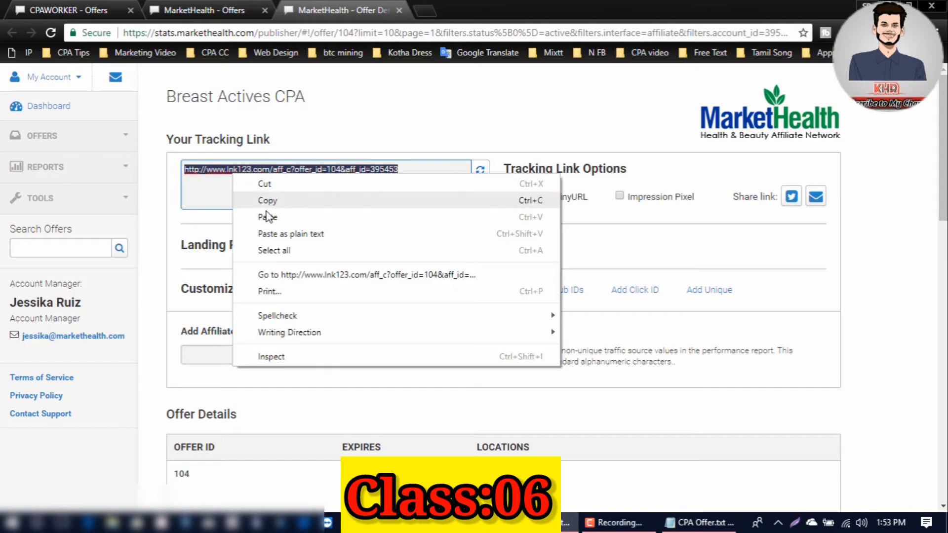
click(267, 201)
click(711, 522)
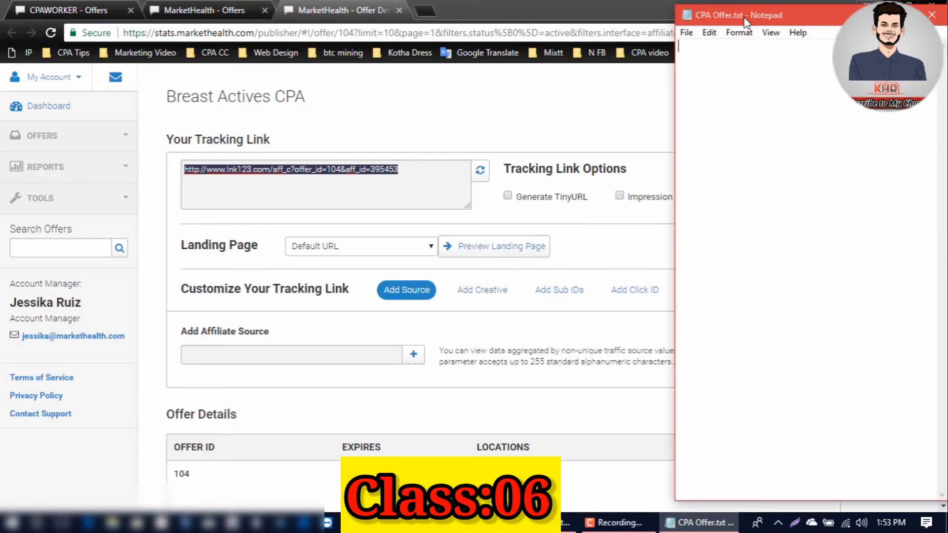
key(ctrl+v)
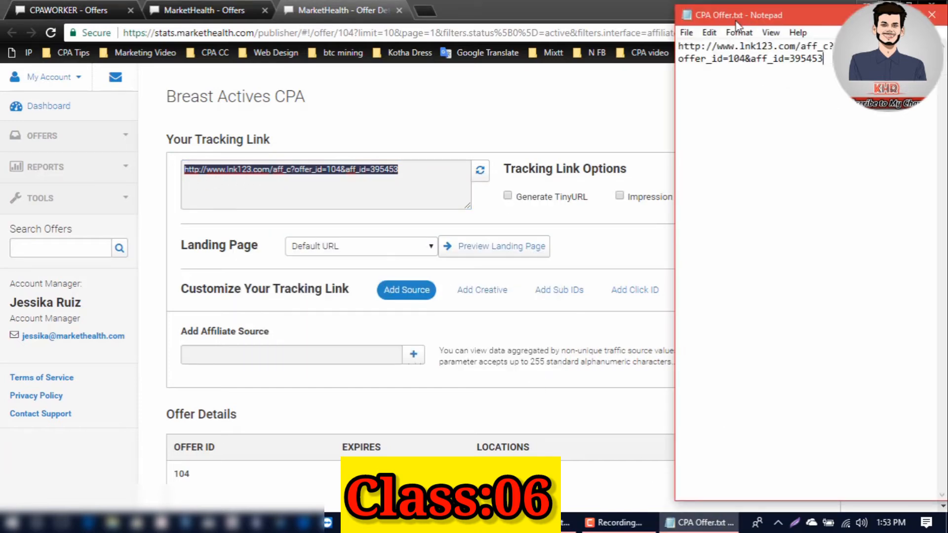
drag(675, 104, 538, 101)
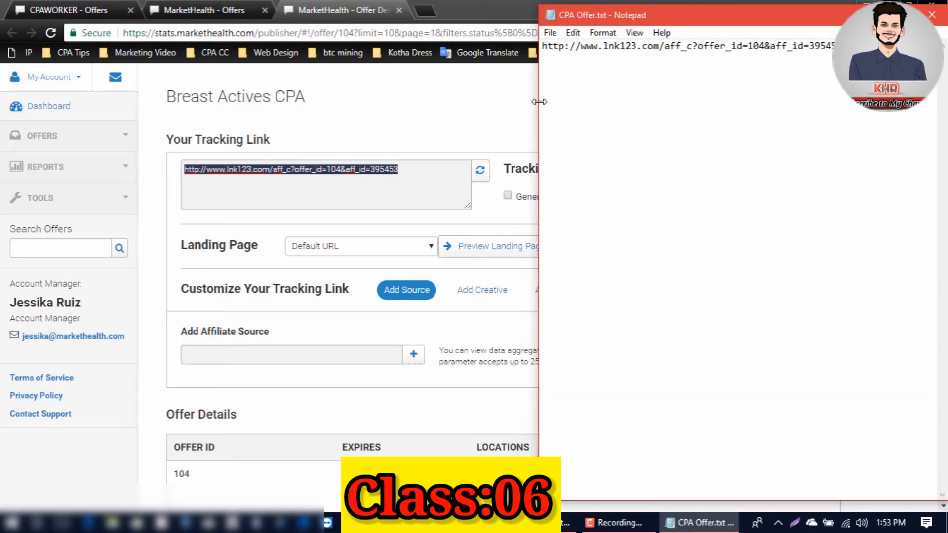
click(440, 122)
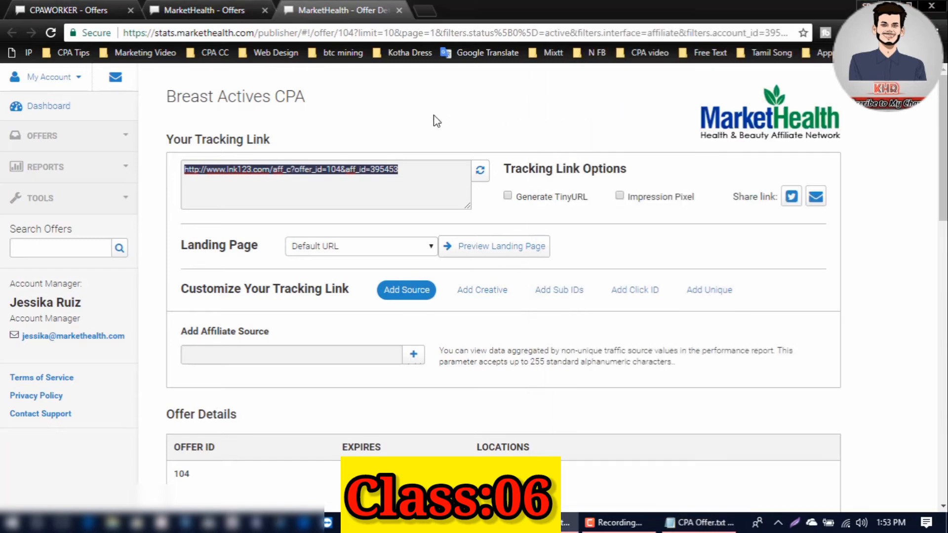
click(543, 199)
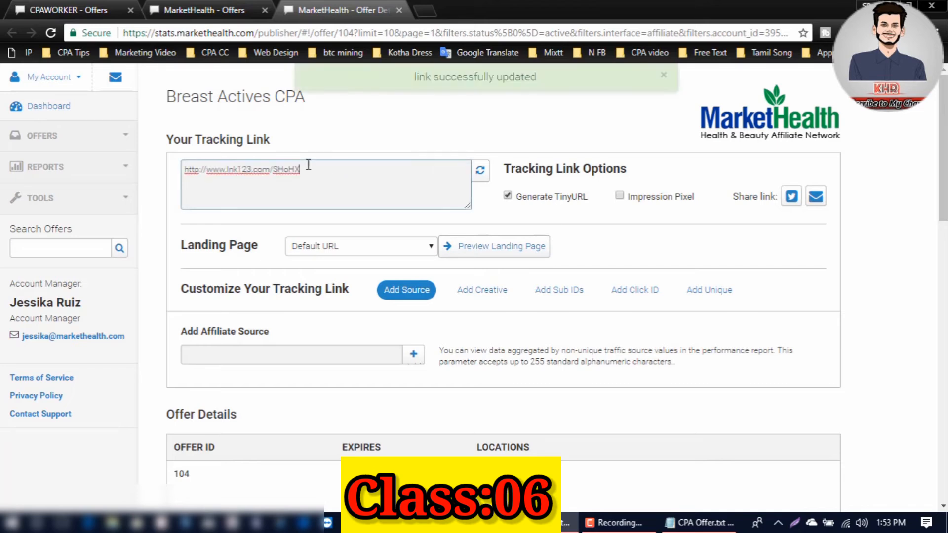
drag(303, 169, 177, 171)
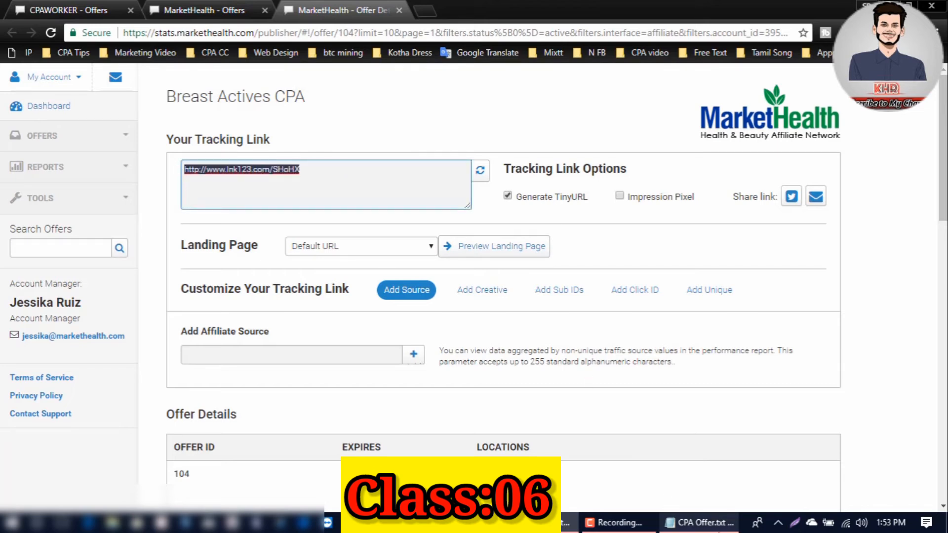
click(698, 522)
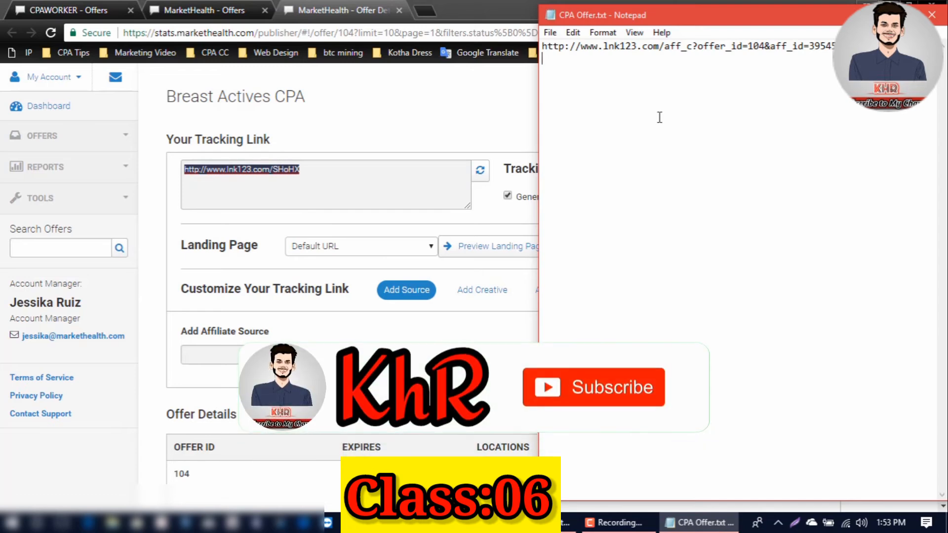
key(BackSpace)
key(ctrl+v)
key(Return)
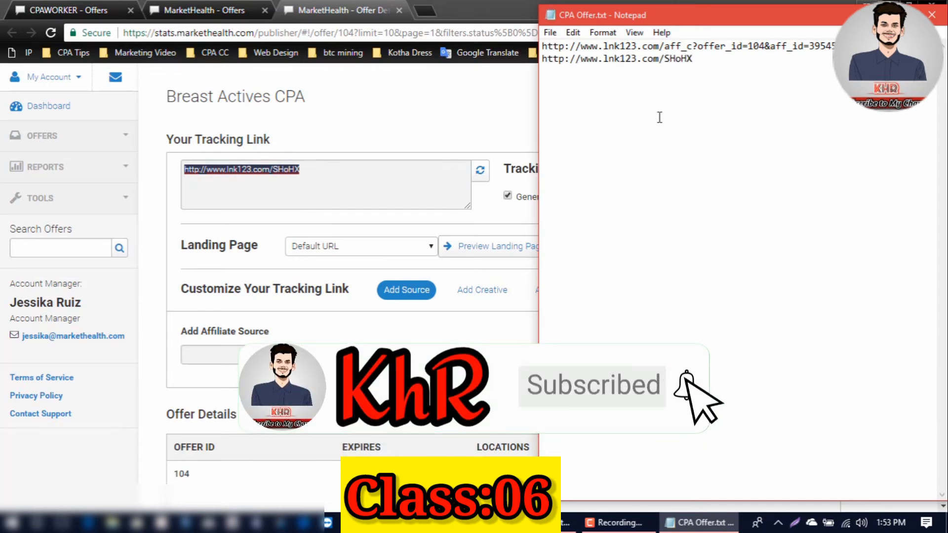
- Delete both pasted links, leaving CPA Offer.txt empty
drag(724, 59, 498, 20)
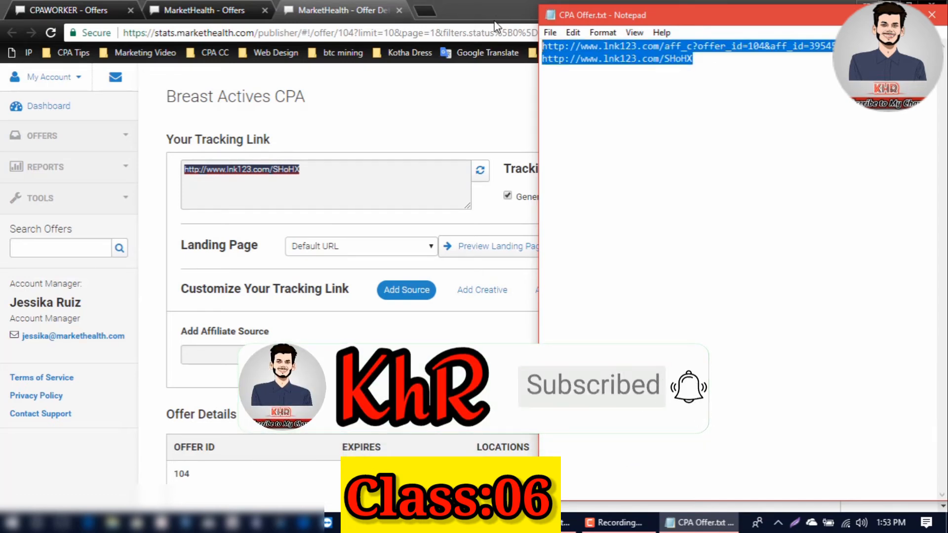
key(BackSpace)
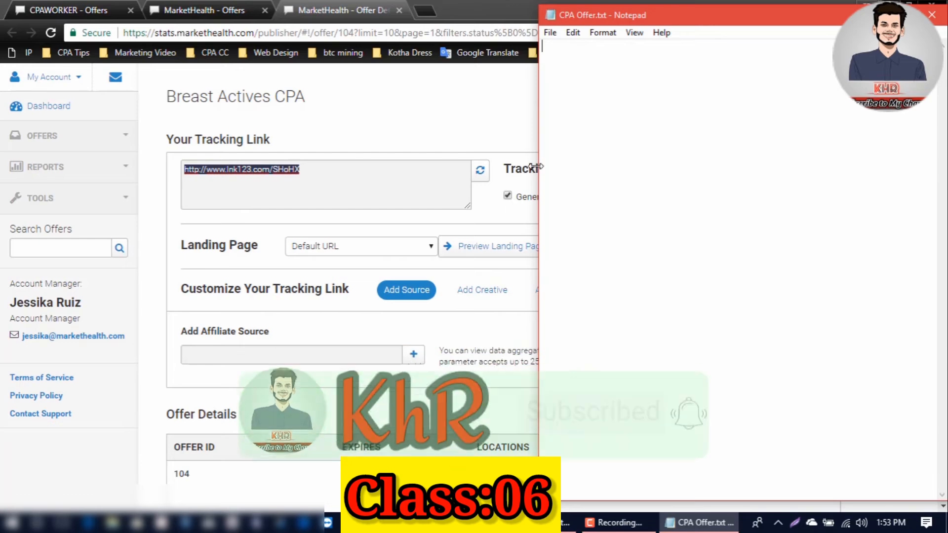
click(408, 136)
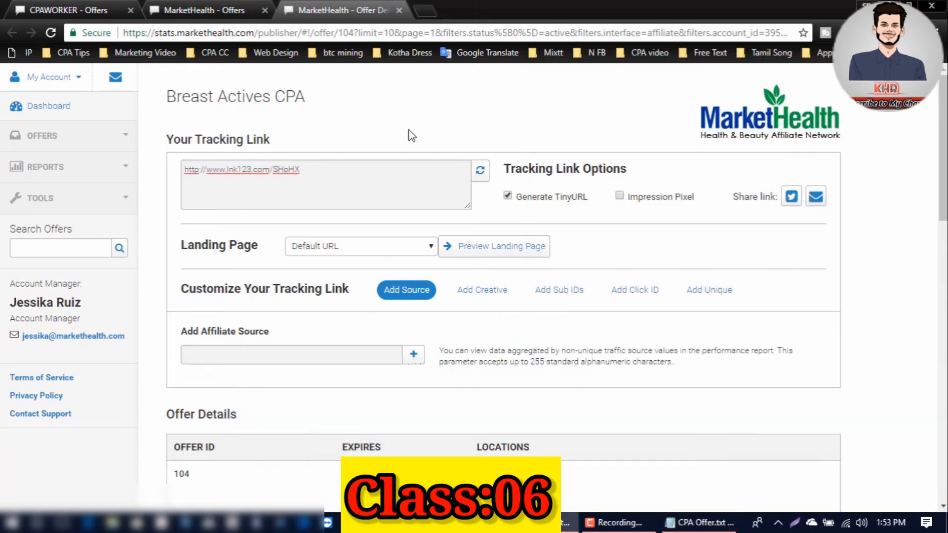
- Switch the tracking link back to the full URL and select it
scroll(493, 254, down, 3)
scroll(517, 264, up, 3)
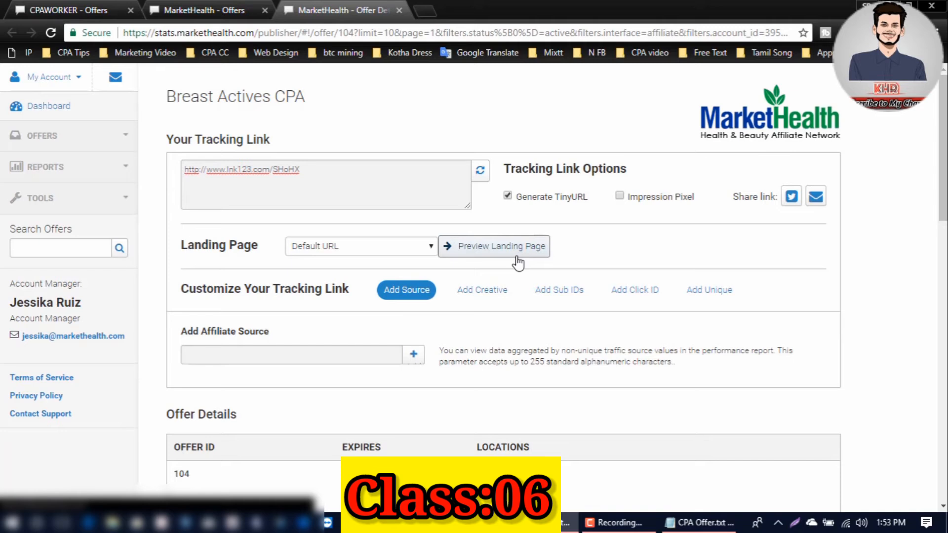
click(508, 195)
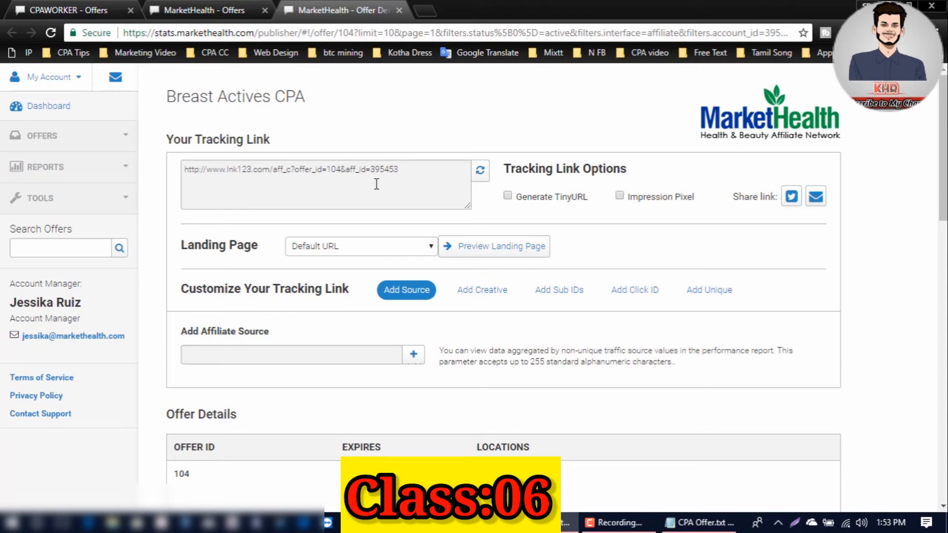
drag(425, 165, 170, 168)
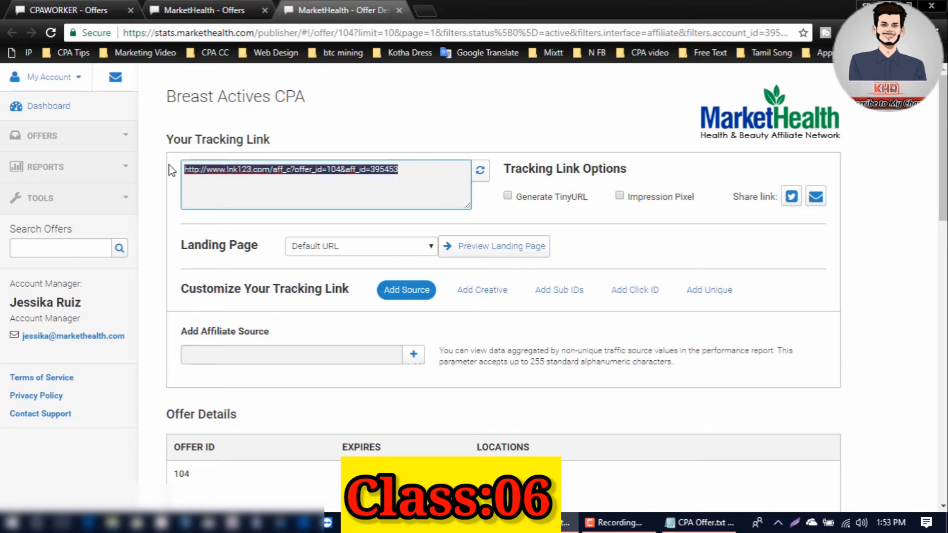
click(260, 181)
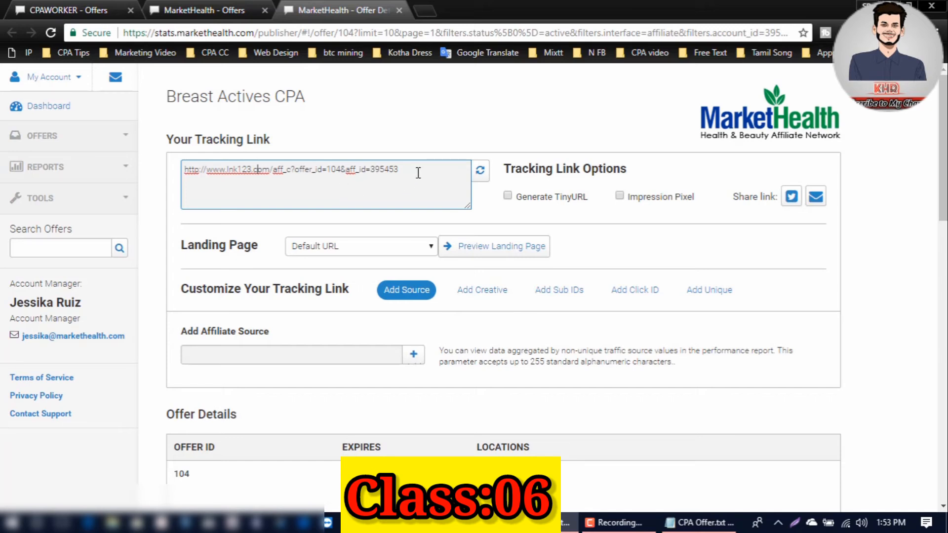
drag(418, 171, 154, 176)
click(559, 292)
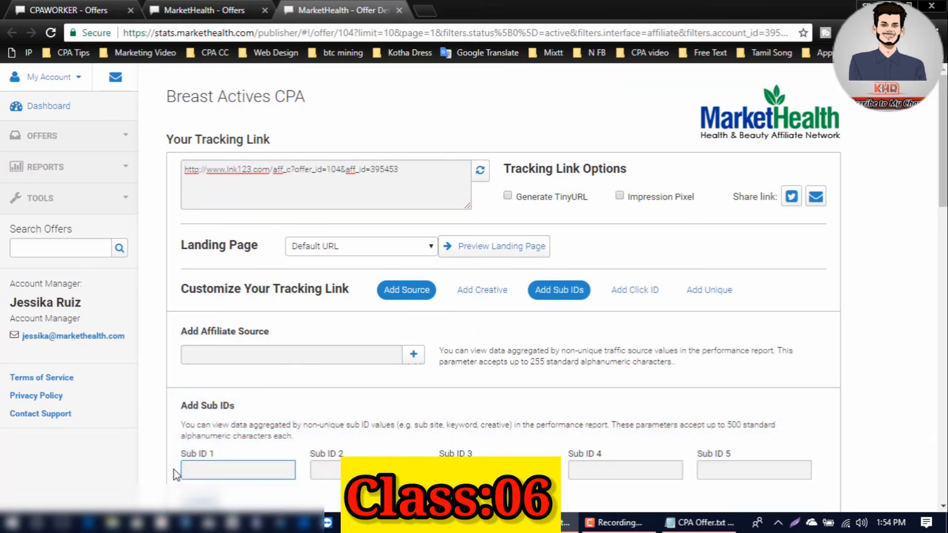
text(Rohim)
click(213, 500)
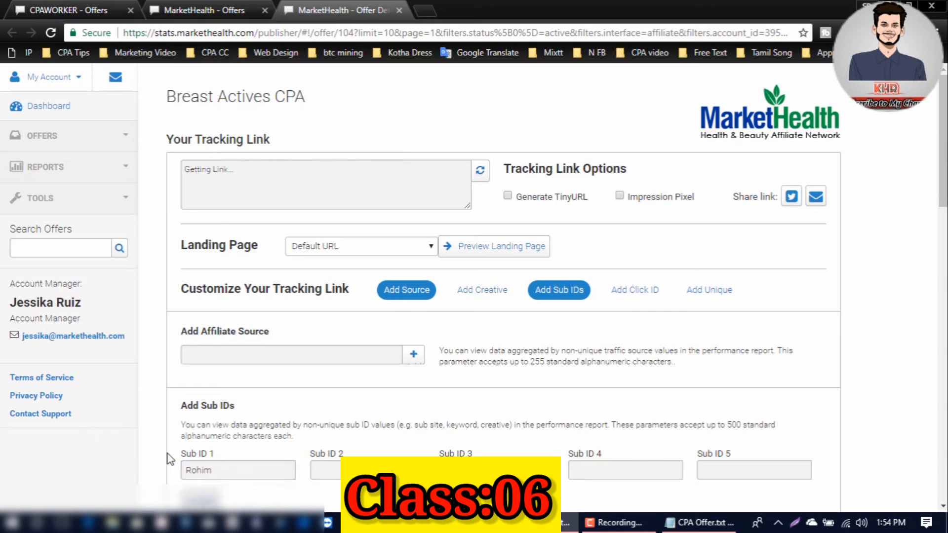
drag(461, 169, 195, 183)
click(195, 183)
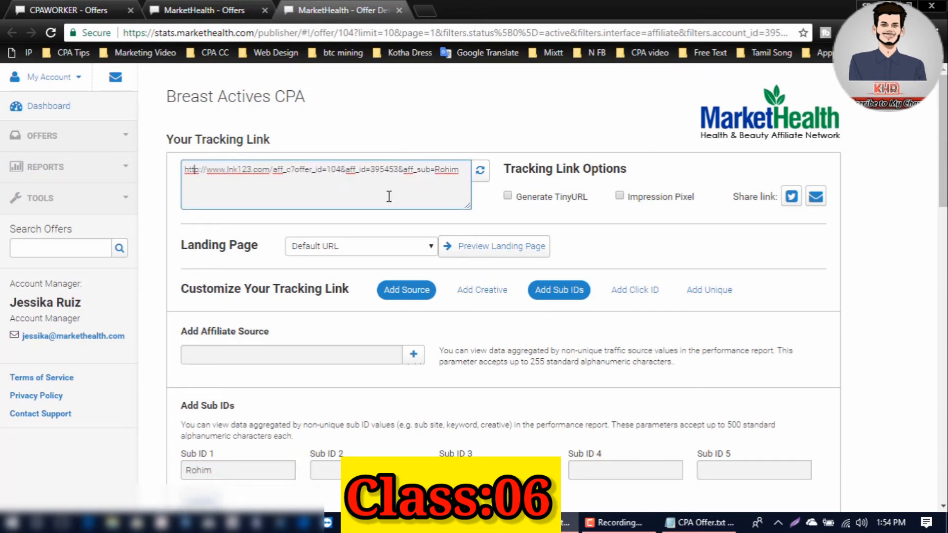
click(507, 195)
drag(331, 173, 98, 173)
- Paste the short link into CPA Offer.txt and start replacing the Sub ID 1 value
click(699, 522)
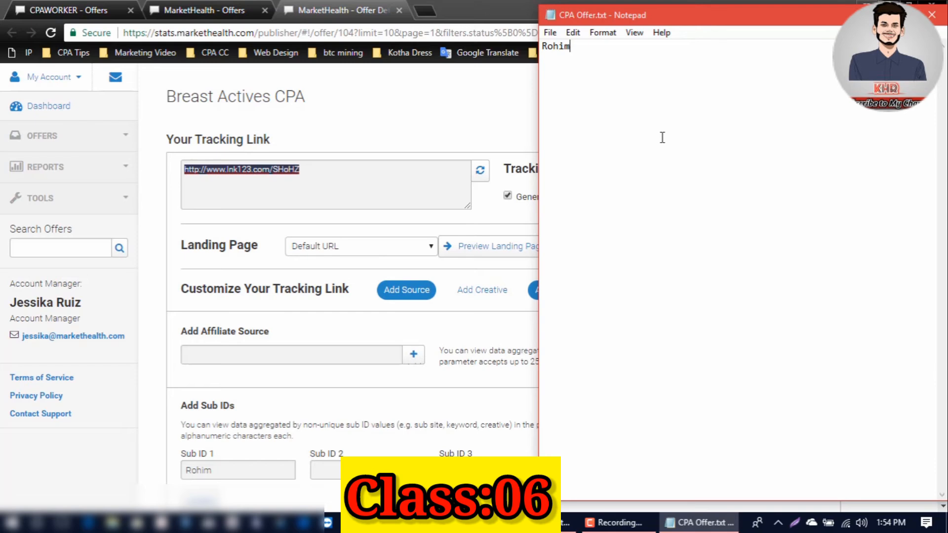
key(ctrl+v)
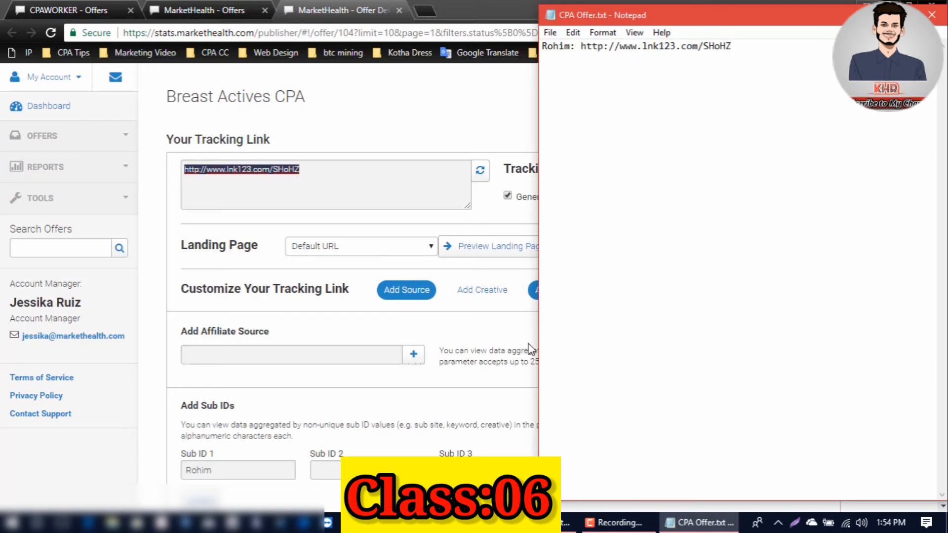
drag(247, 470, 5, 434)
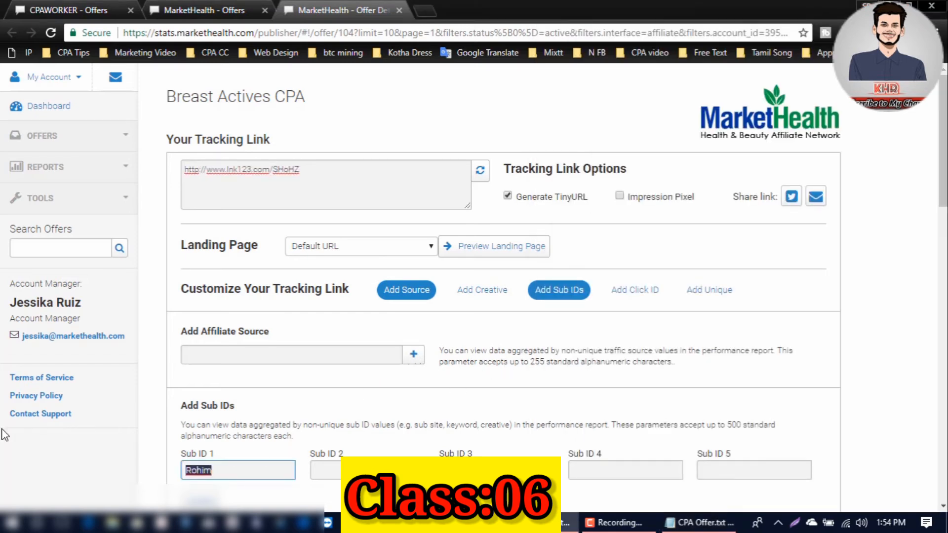
text(karim)
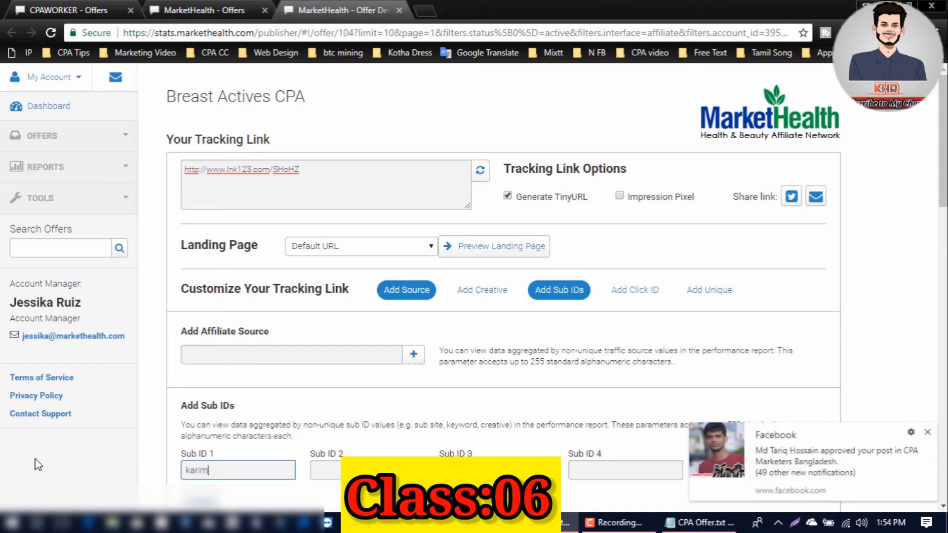
click(198, 499)
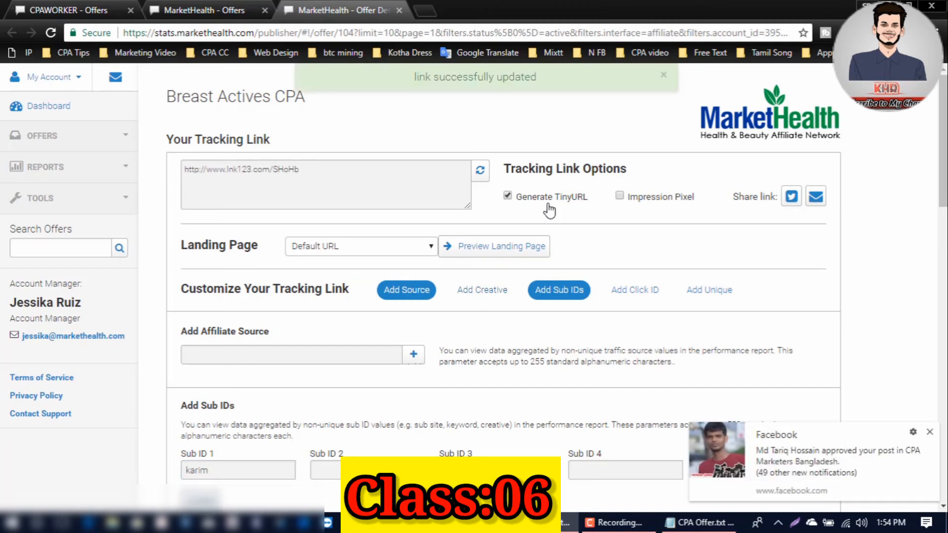
click(385, 178)
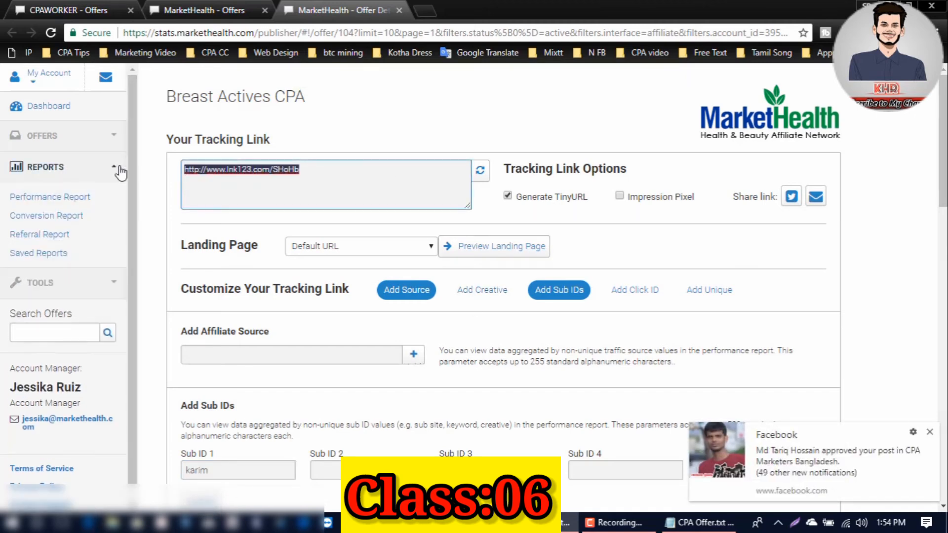
click(930, 434)
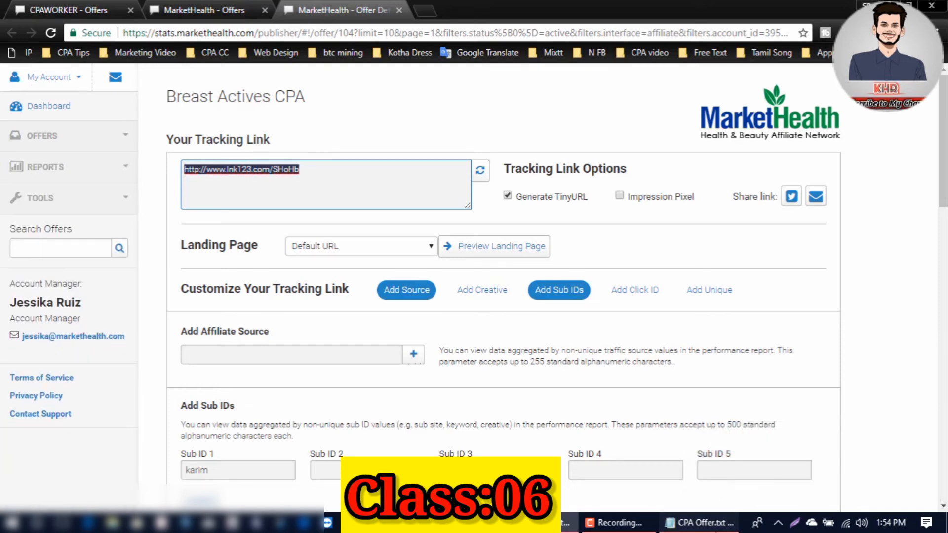
click(698, 523)
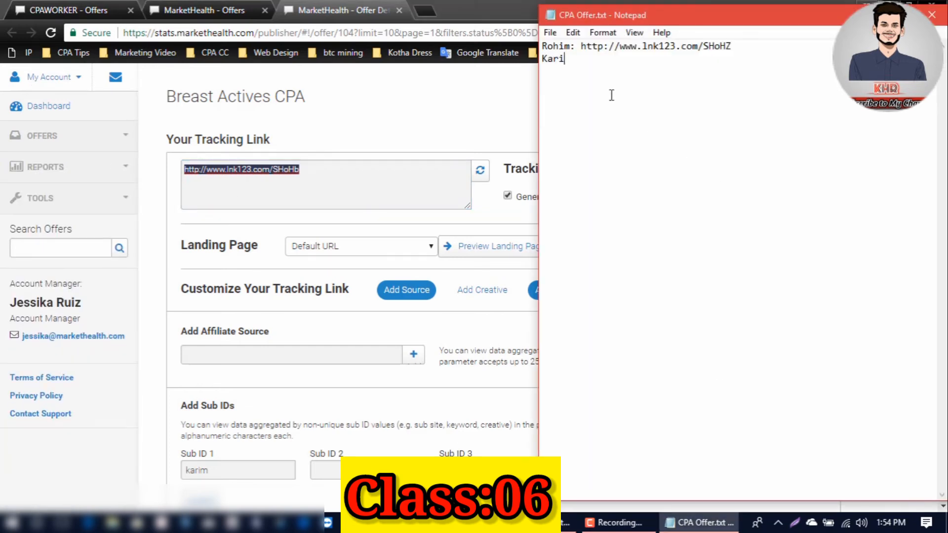
key(BackSpace)
key(ctrl+v)
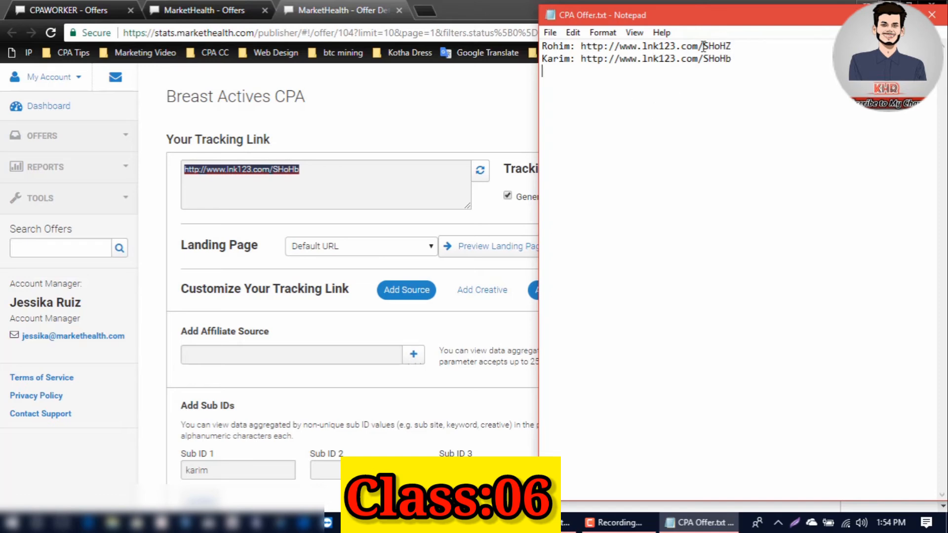
- Compare the two noted links, then clear all text from CPA Offer.txt
drag(704, 46, 767, 59)
click(769, 62)
key(ctrl+a)
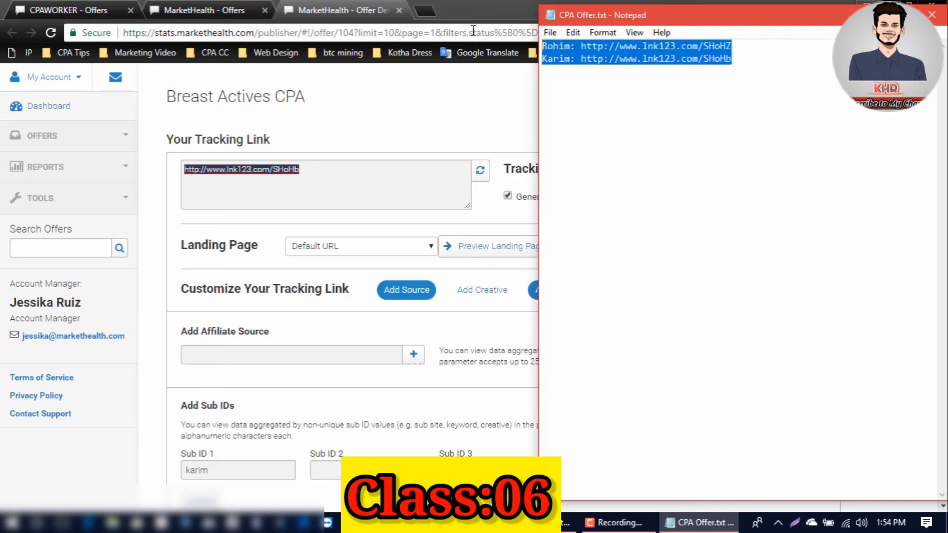
key(Delete)
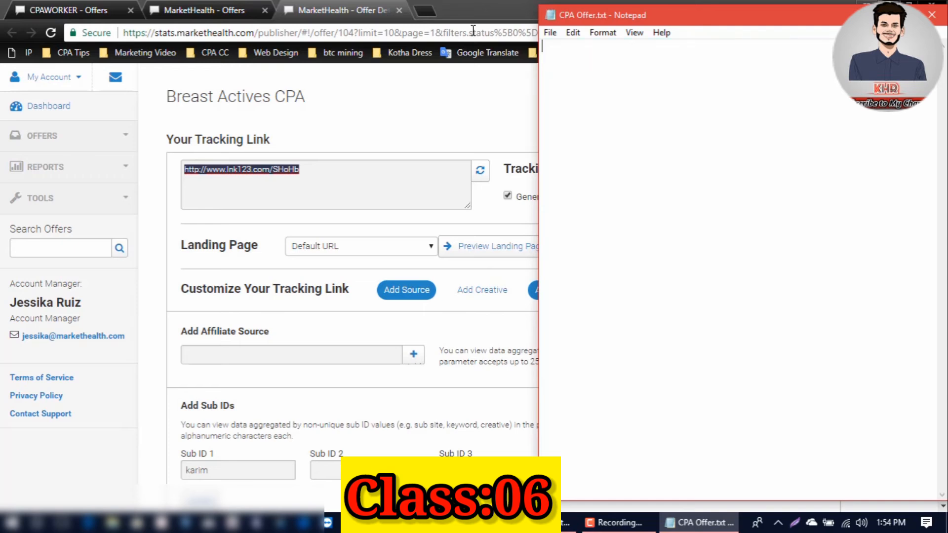
- Turn off Generate TinyURL so the full offer 104 sub-ID link shows, and reload the page
click(532, 113)
scroll(504, 202, down, 7)
scroll(505, 197, down, 4)
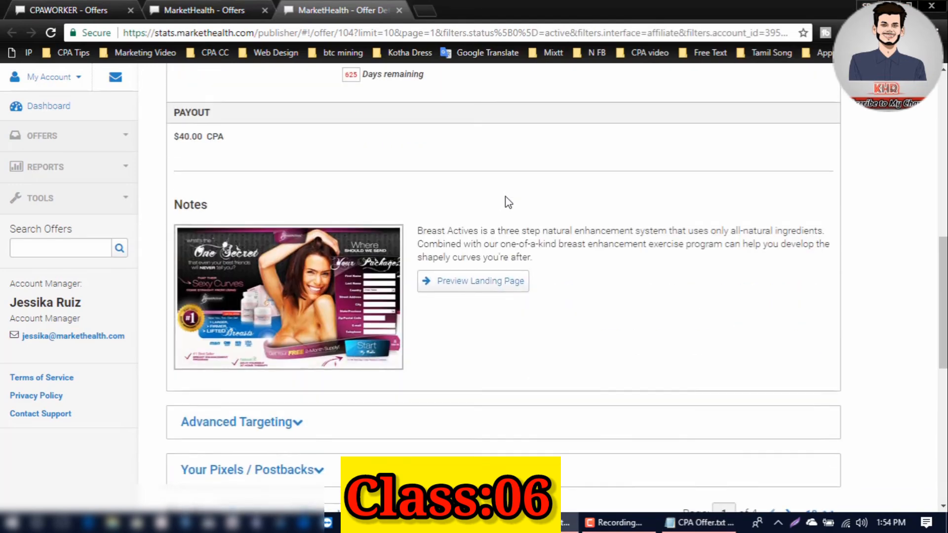
scroll(505, 196, up, 5)
scroll(504, 195, up, 6)
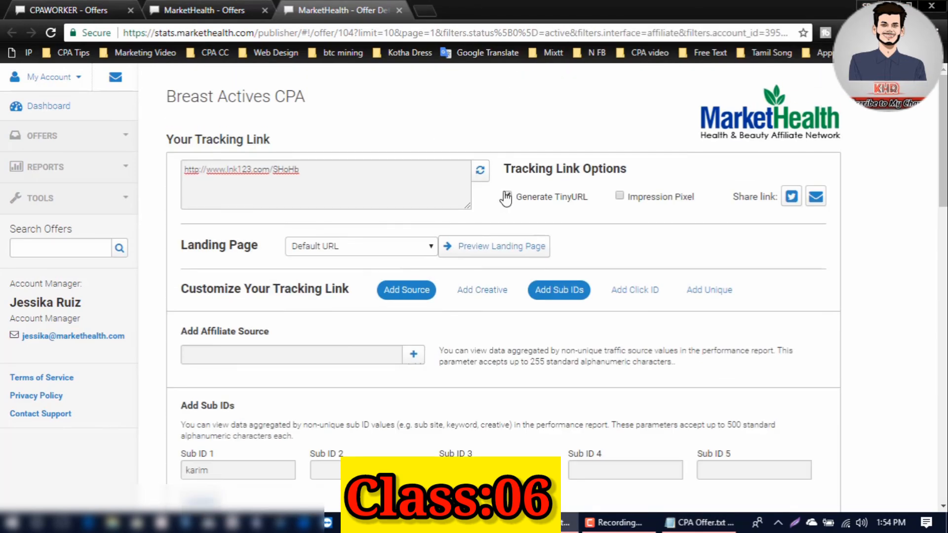
scroll(506, 196, down, 5)
scroll(507, 197, up, 3)
scroll(507, 198, down, 9)
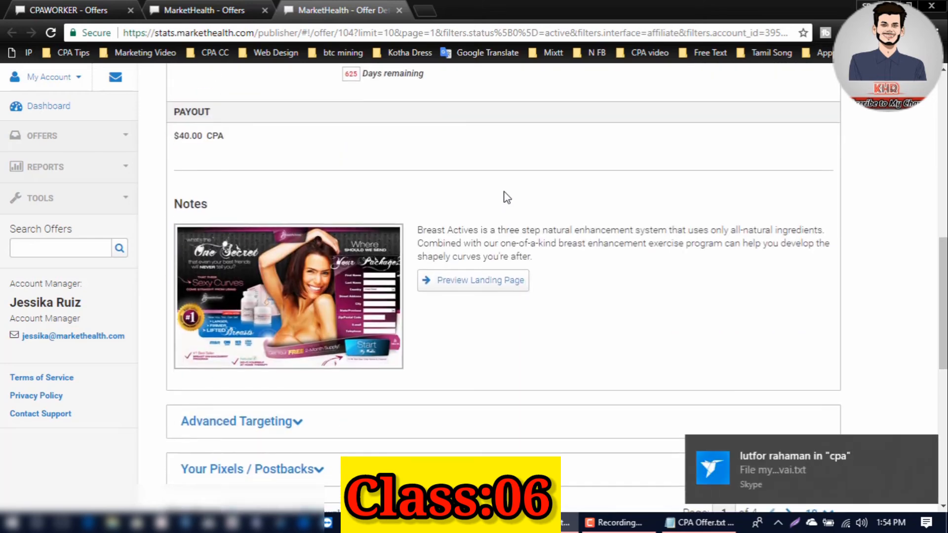
scroll(507, 198, down, 2)
scroll(507, 198, up, 5)
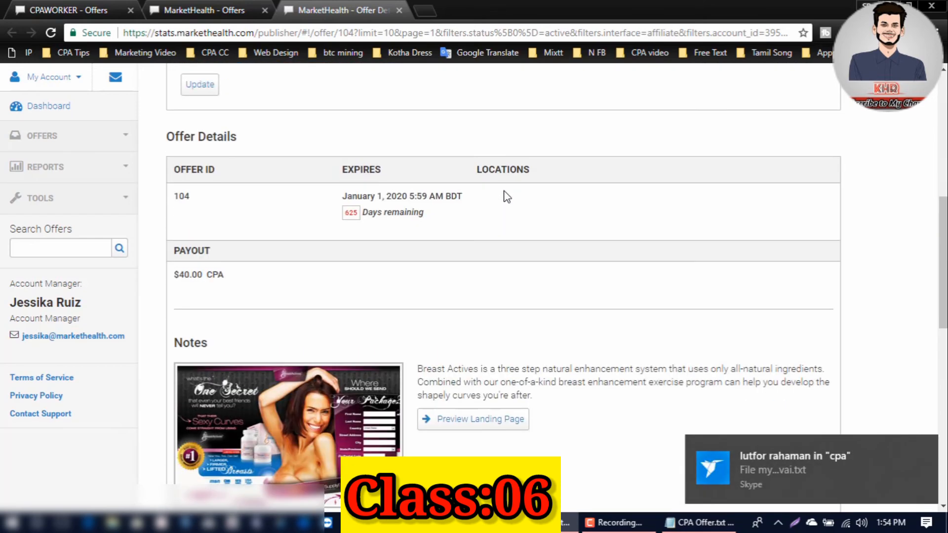
scroll(508, 198, up, 8)
scroll(500, 307, down, 4)
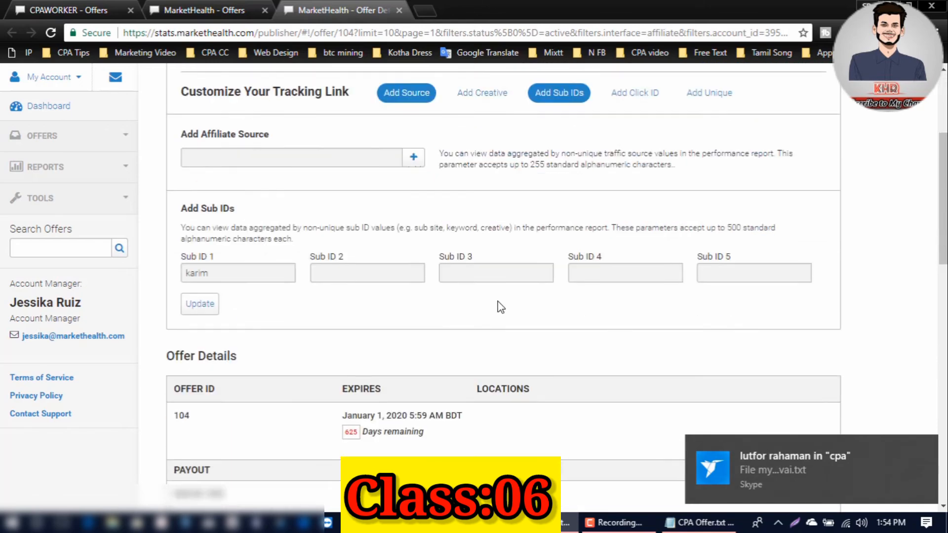
scroll(501, 307, down, 4)
scroll(500, 308, up, 8)
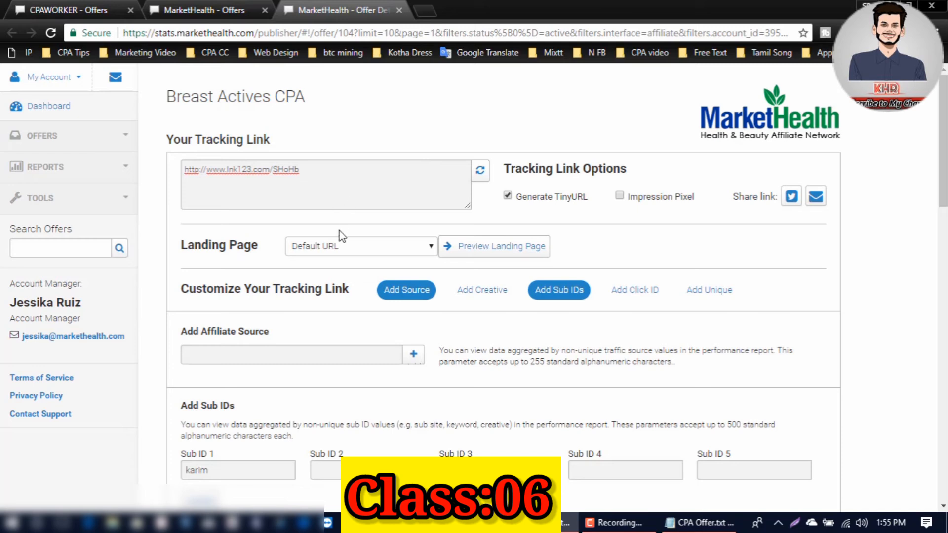
click(545, 200)
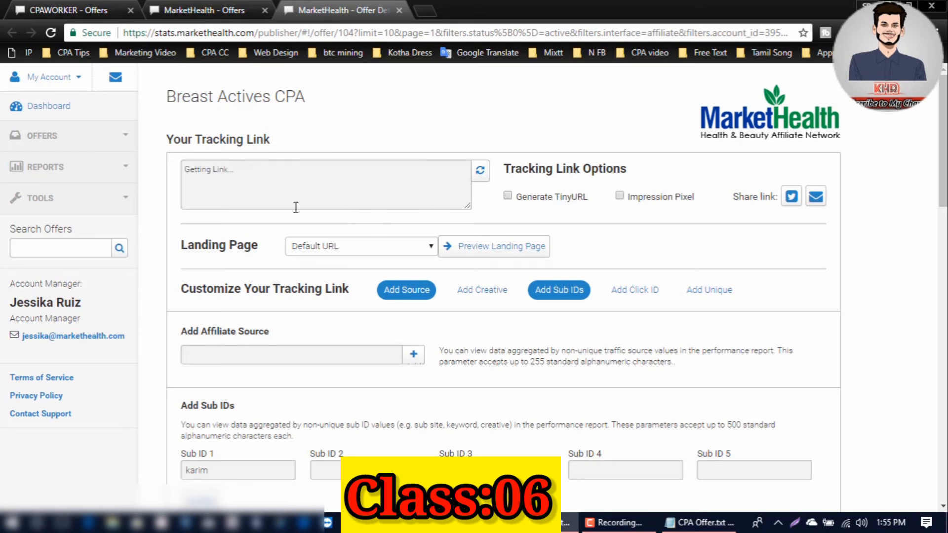
click(50, 32)
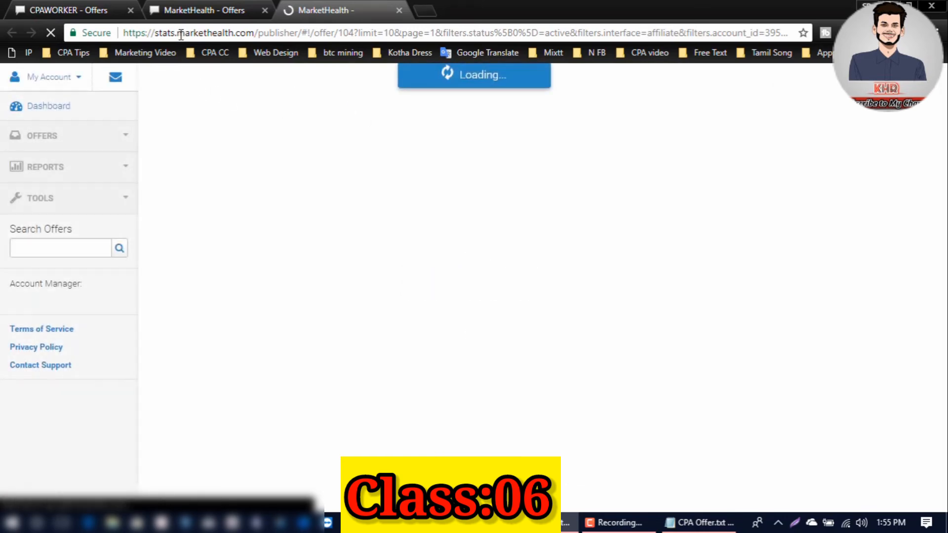
- Copy the MarketHealth domain from the address bar
drag(177, 32, 254, 32)
right_click(241, 34)
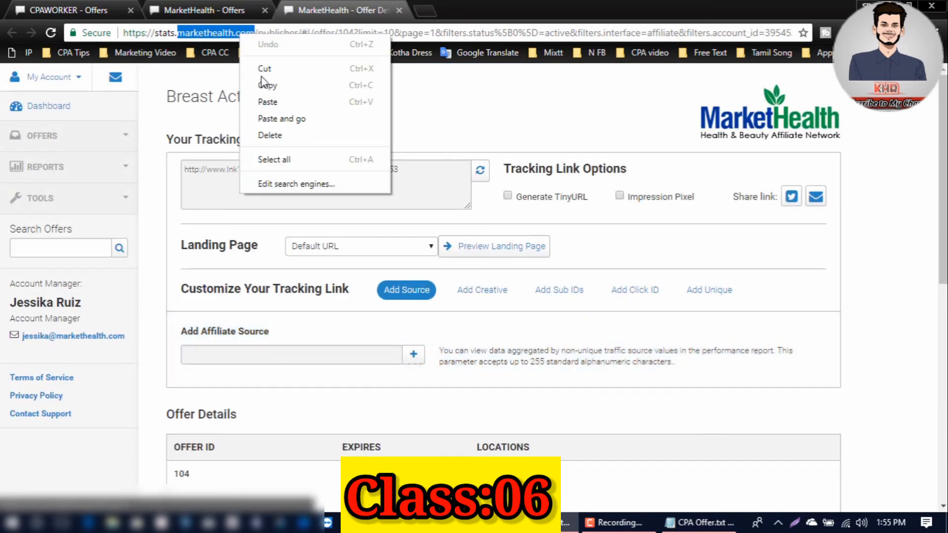
click(267, 85)
click(699, 523)
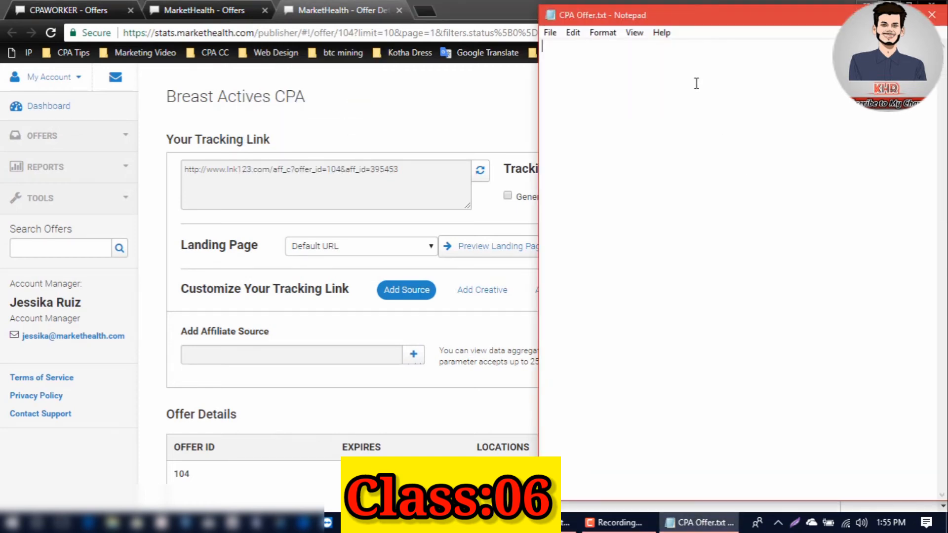
mouse_move(583, 17)
mouse_down()
mouse_move(554, 16)
mouse_move(577, 18)
mouse_up()
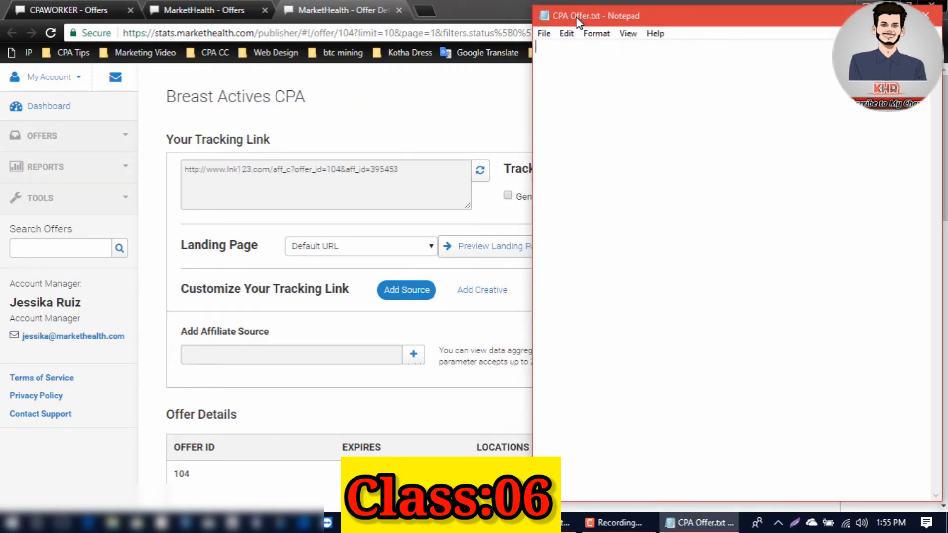
- Record the OFFER ID heading and its value 104 in CPA Offer.txt
click(413, 109)
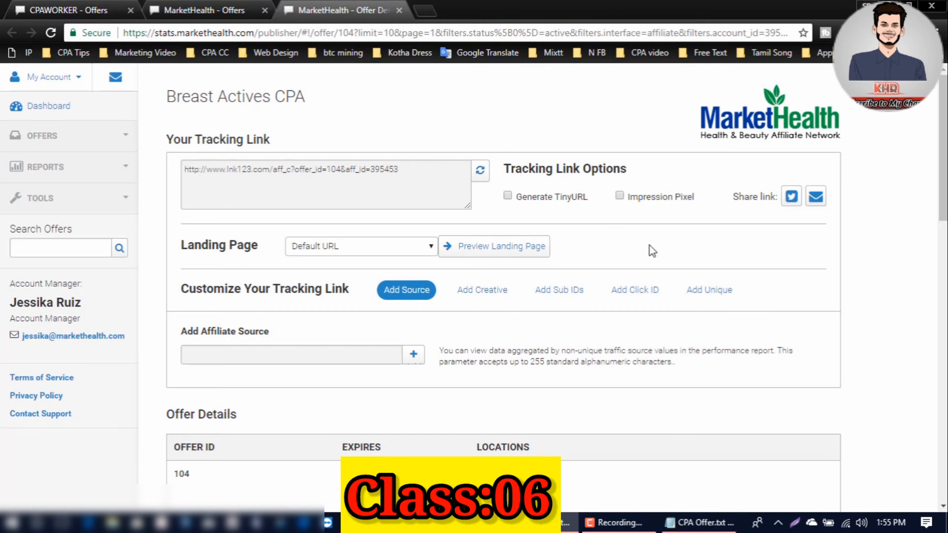
scroll(650, 250, down, 3)
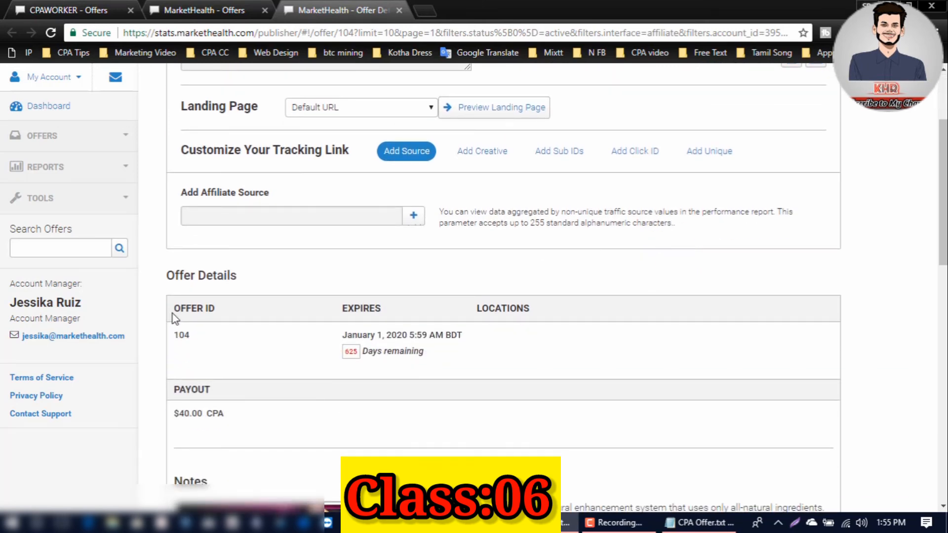
drag(177, 308, 223, 315)
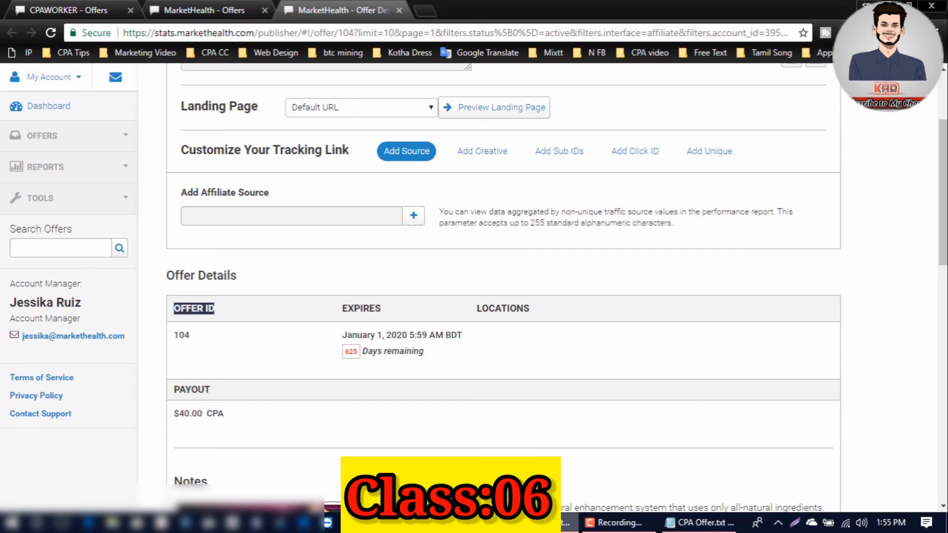
click(699, 523)
key(ctrl+v)
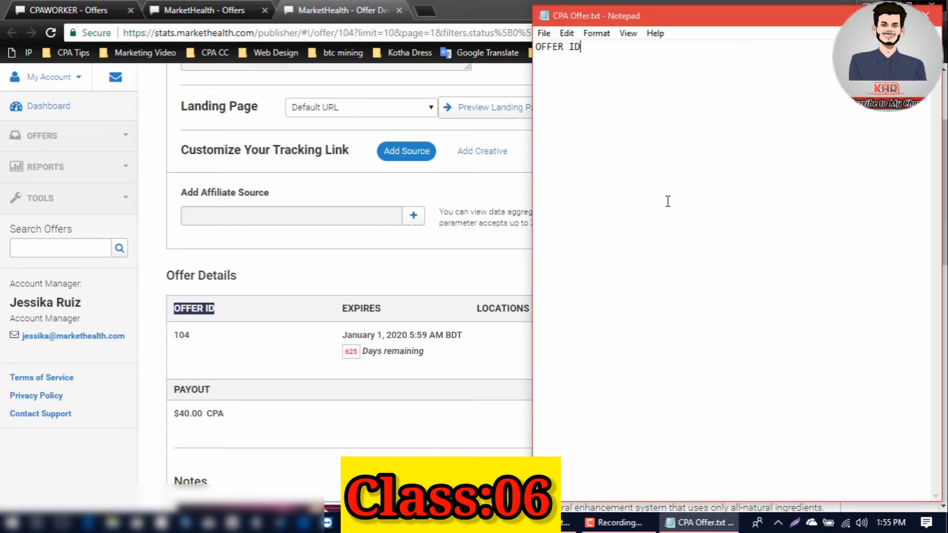
click(191, 335)
double_click(182, 331)
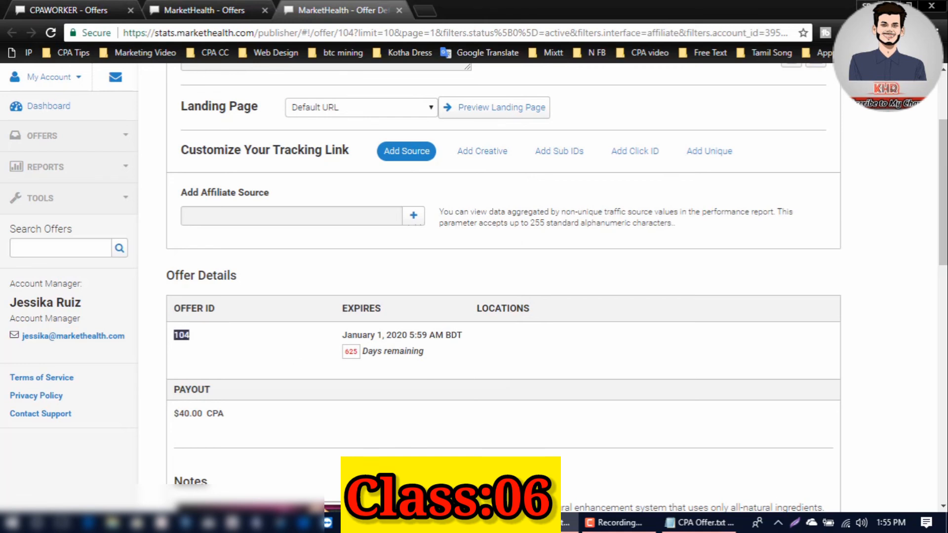
click(698, 523)
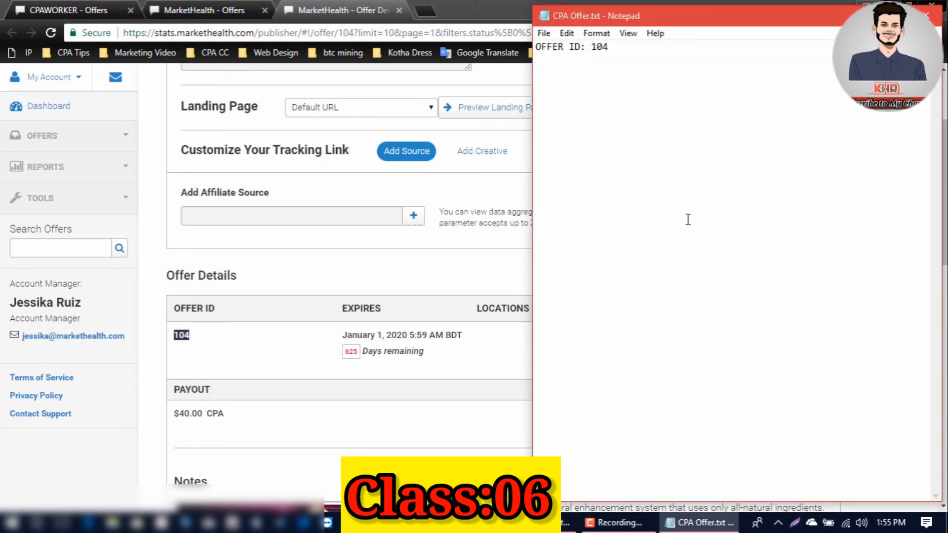
- Select the PAYOUT heading on the offer page
click(462, 251)
scroll(463, 250, up, 3)
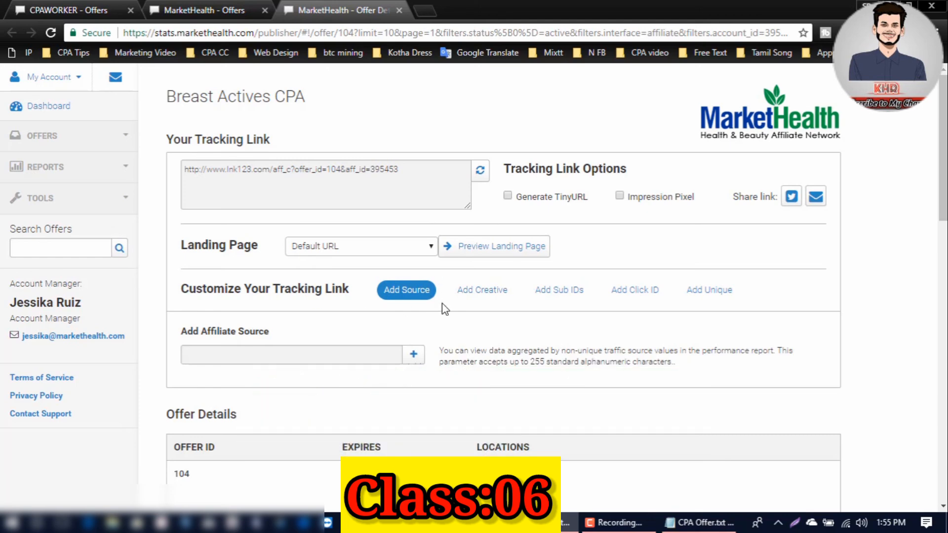
scroll(444, 304, down, 2)
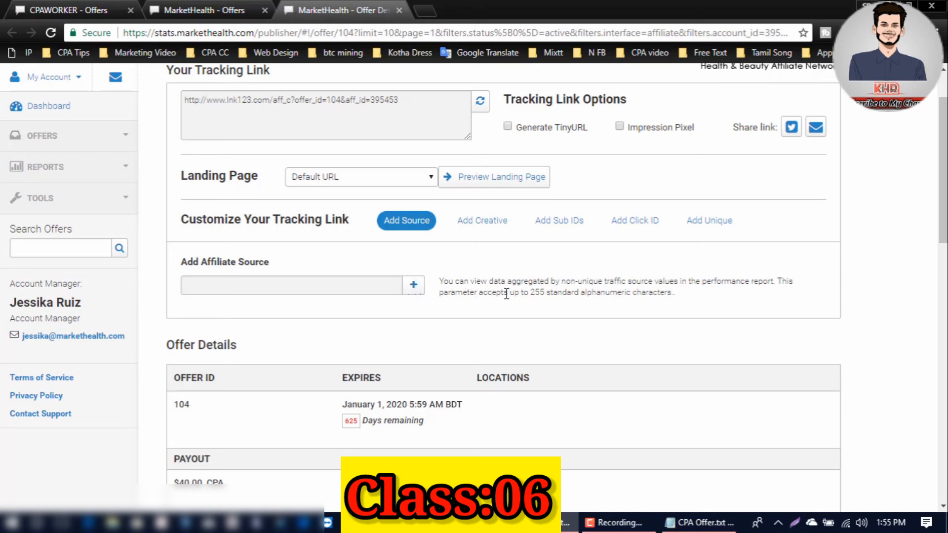
scroll(506, 293, down, 3)
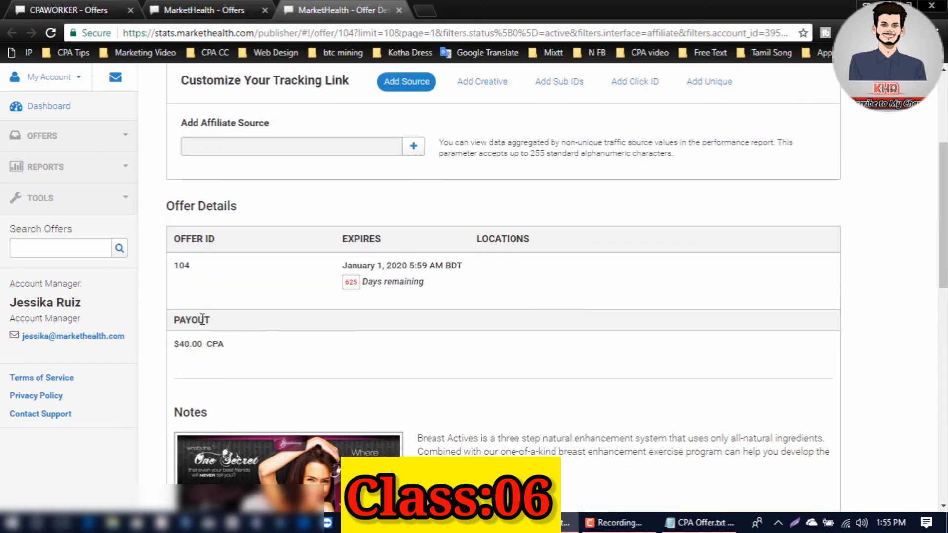
drag(178, 322, 256, 329)
click(698, 522)
key(ctrl+v)
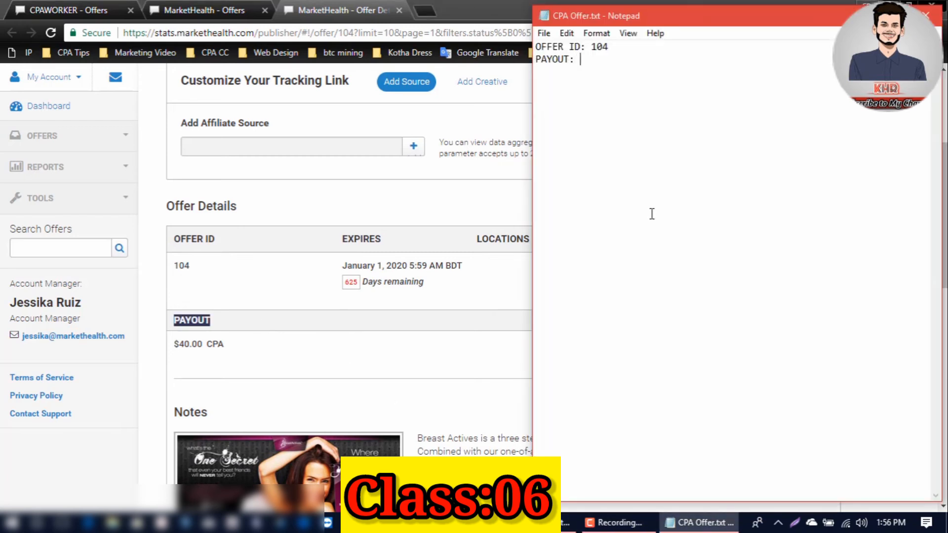
drag(176, 343, 249, 342)
click(686, 528)
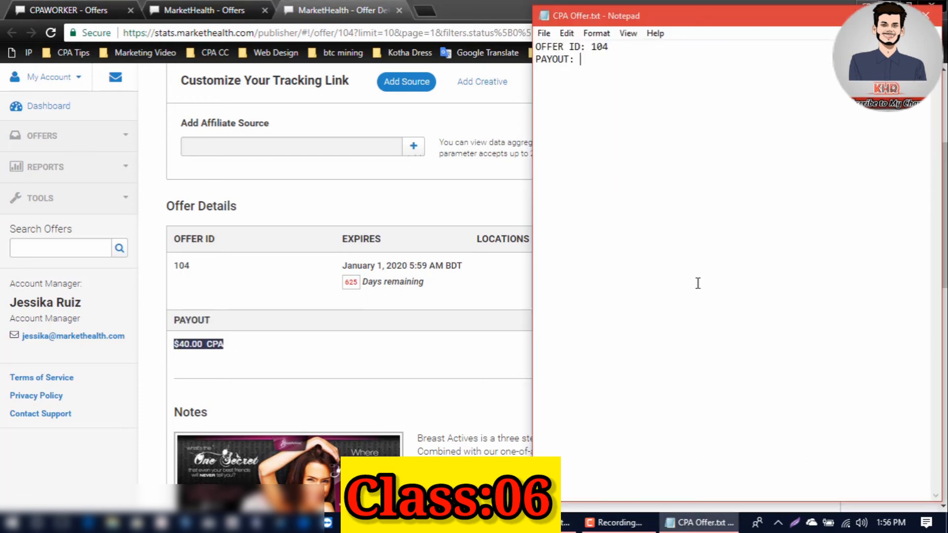
key(ctrl+v)
click(419, 380)
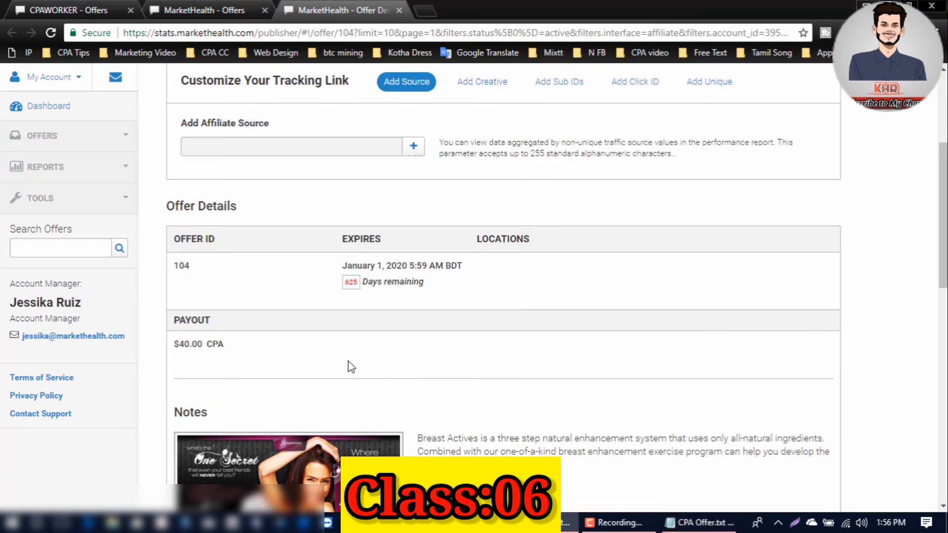
scroll(371, 364, down, 8)
scroll(374, 359, down, 3)
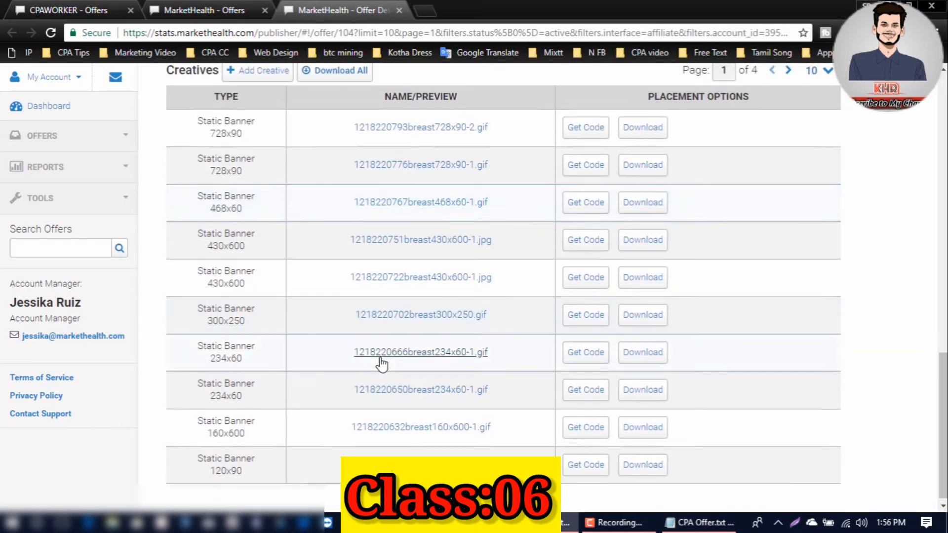
scroll(381, 362, up, 10)
scroll(385, 364, down, 4)
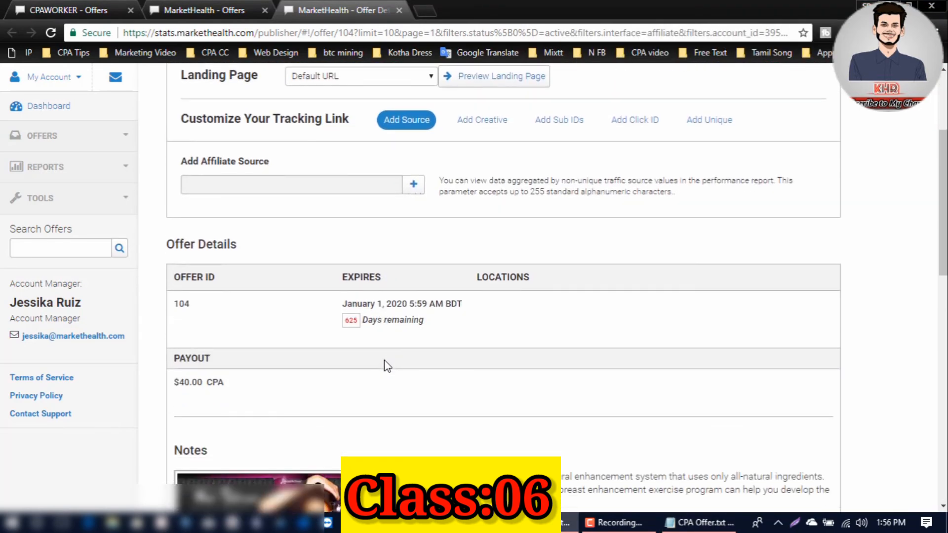
scroll(387, 367, down, 3)
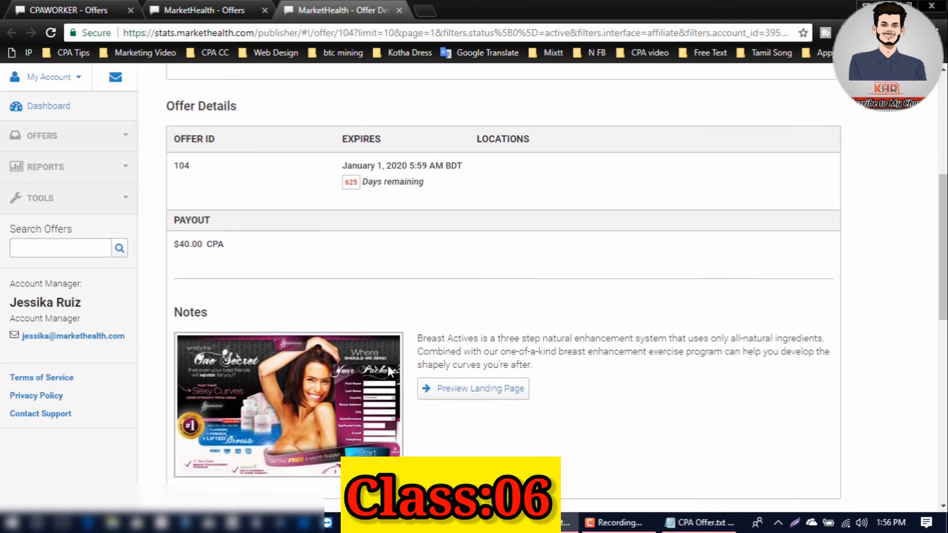
scroll(387, 366, up, 7)
scroll(390, 363, down, 7)
scroll(394, 360, up, 7)
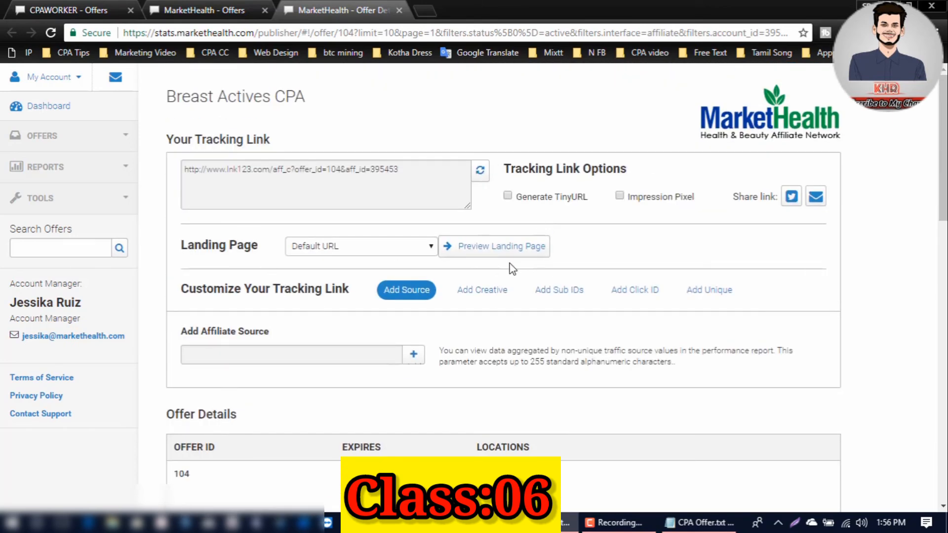
scroll(509, 264, down, 2)
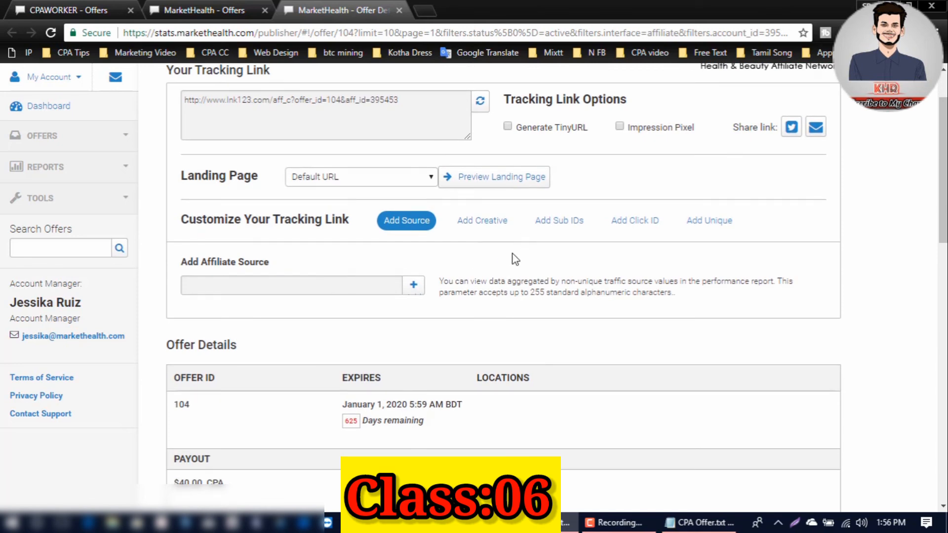
scroll(560, 236, up, 2)
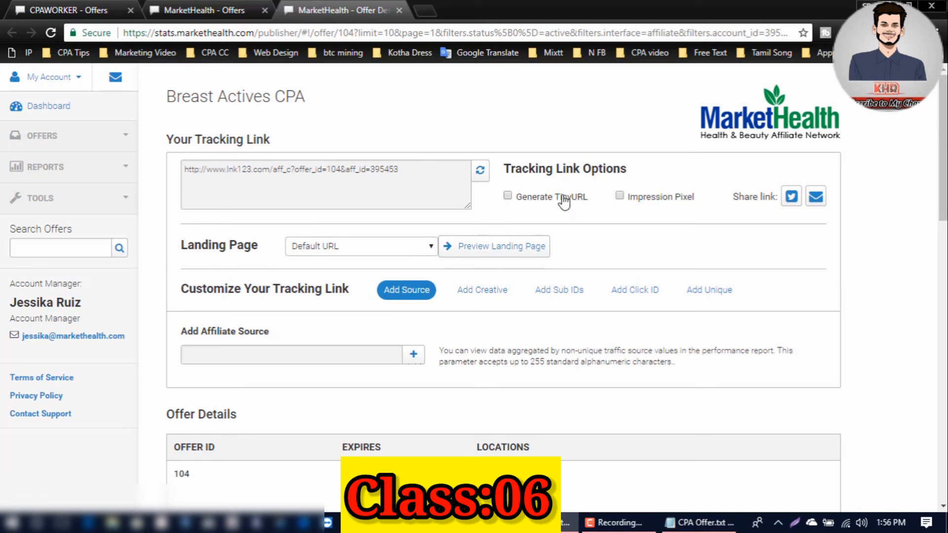
- Paste offer 104's full tracking link on a new line below the payout
drag(455, 171, 176, 170)
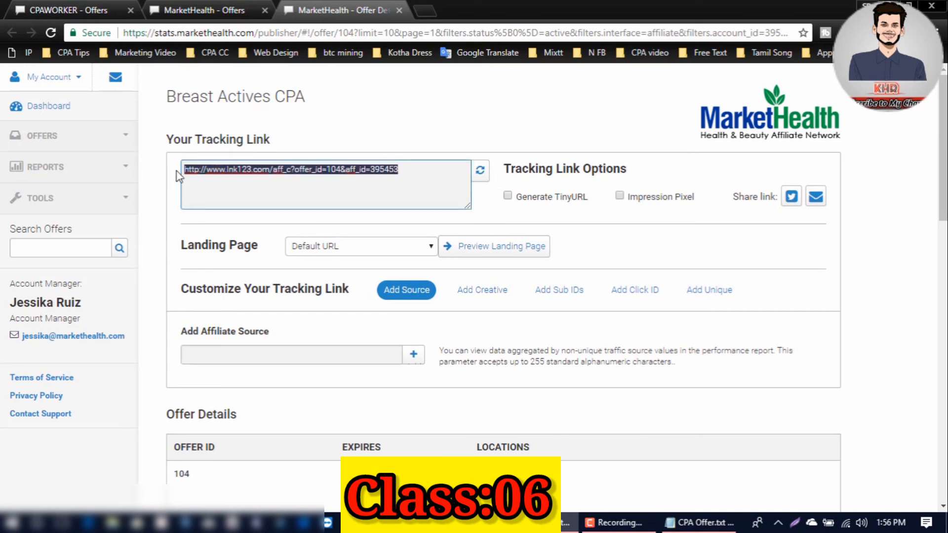
right_click(254, 172)
click(281, 197)
click(699, 526)
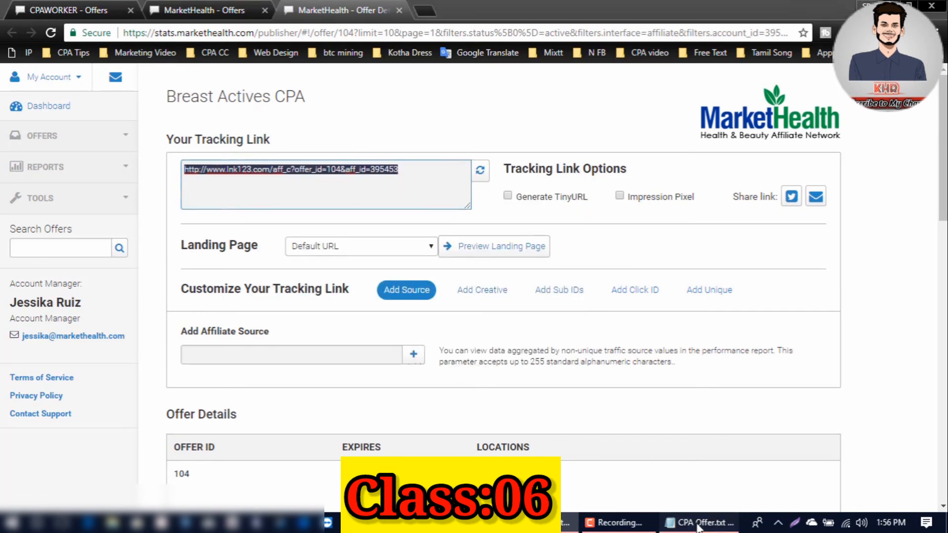
key(Return)
key(ctrl+v)
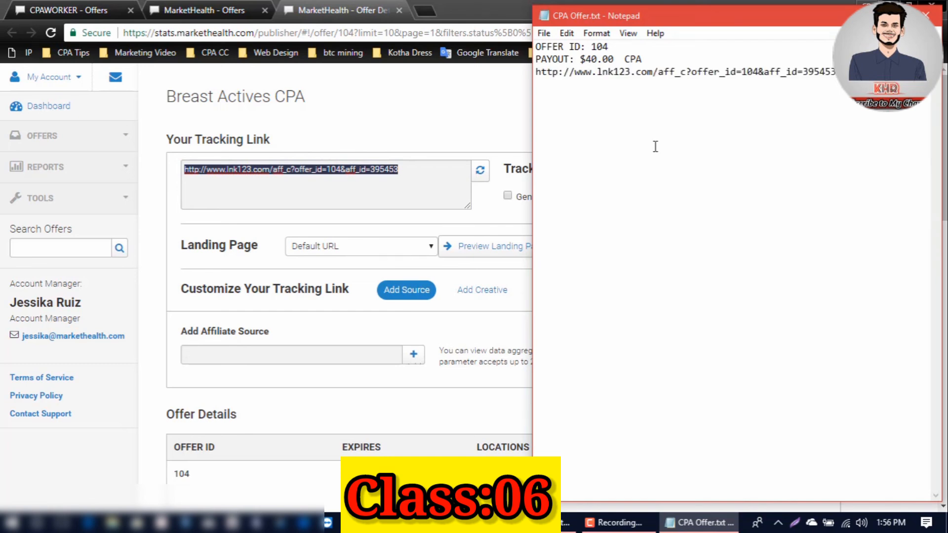
- Save CPA Offer.txt and return to the MarketHealth offer page
click(544, 33)
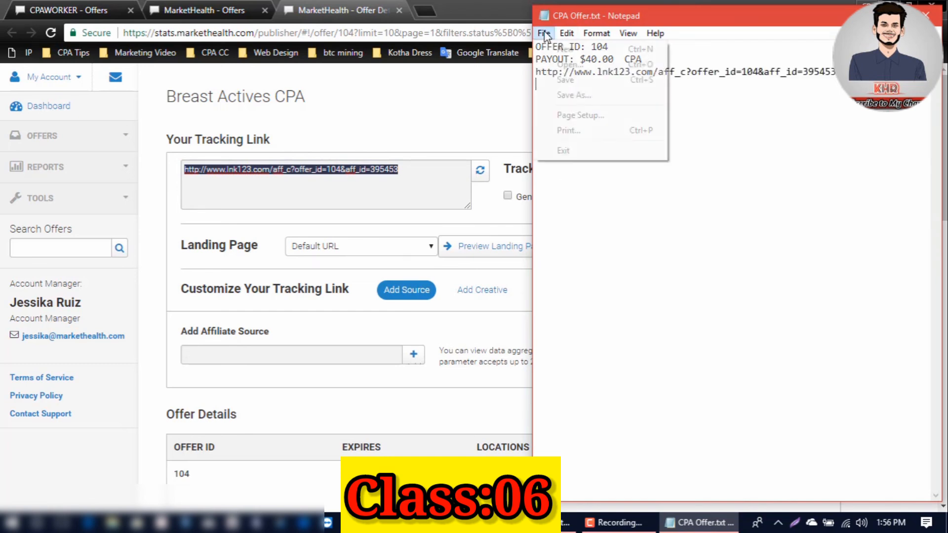
click(570, 79)
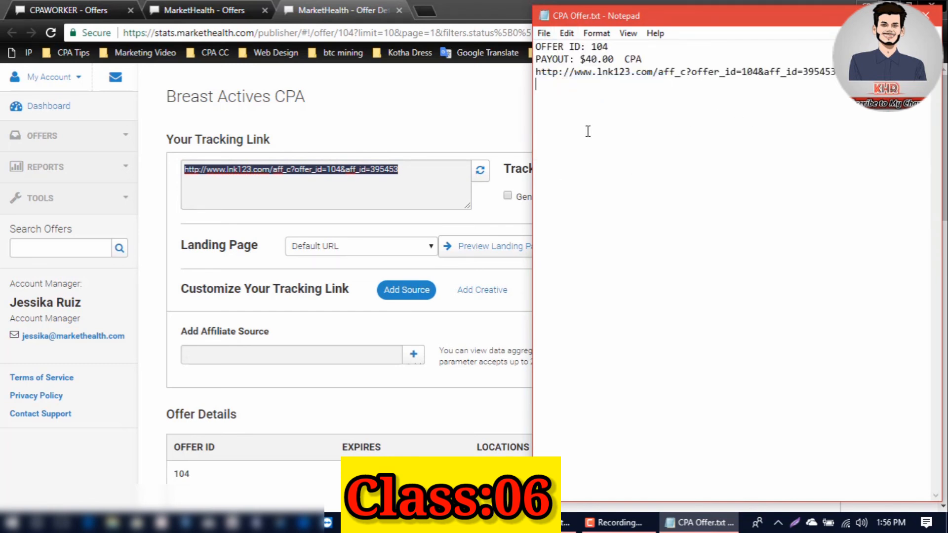
click(478, 138)
scroll(488, 284, down, 2)
scroll(488, 288, down, 5)
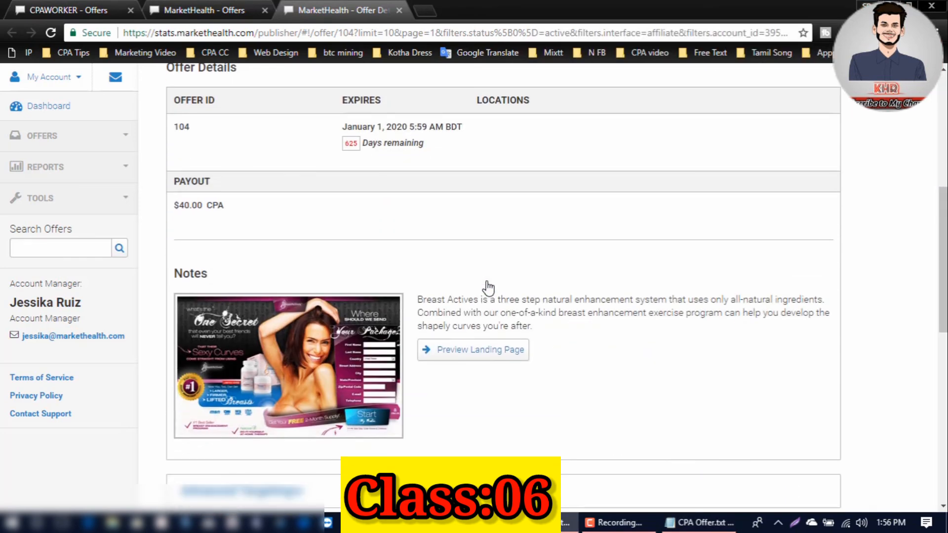
scroll(488, 285, up, 5)
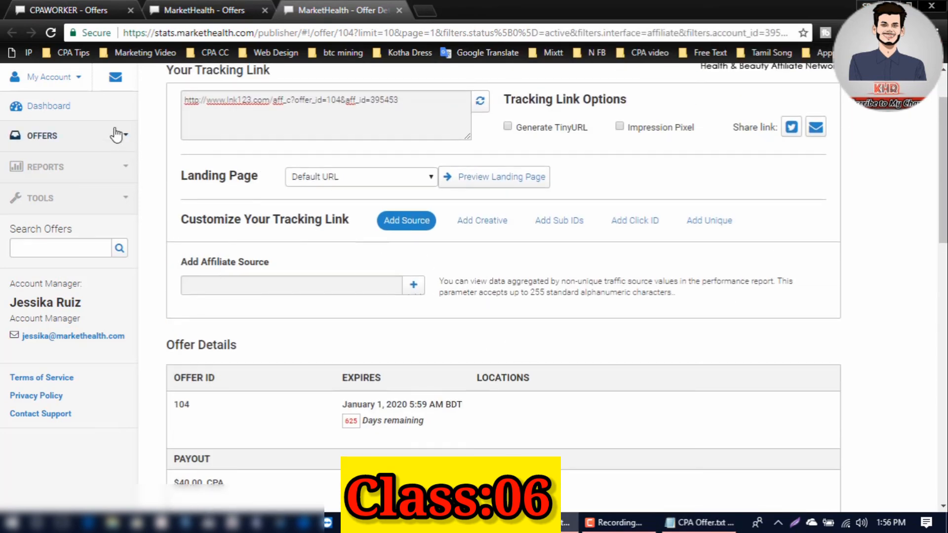
scroll(509, 236, up, 2)
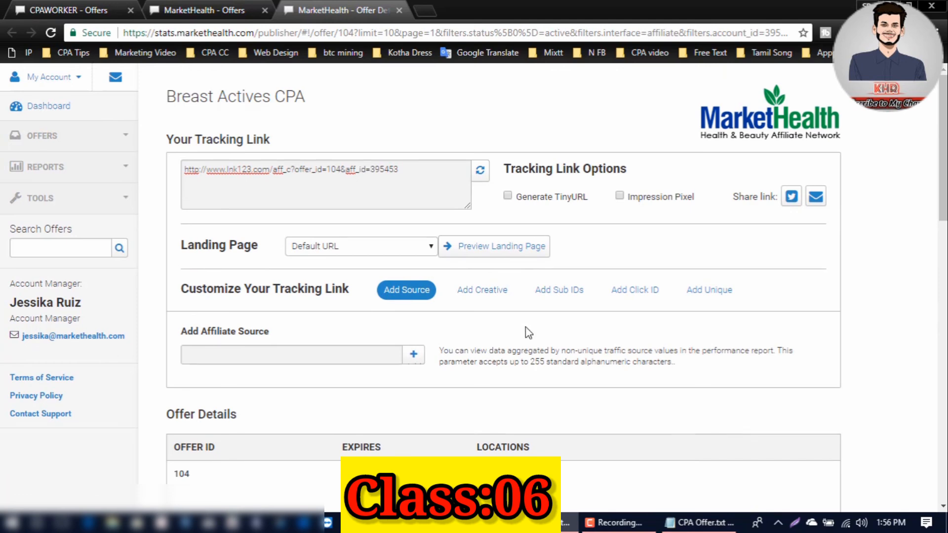
- Review the Dashboard's last-7-days zero Clicks, Conversions and $0.00 Payout, then expand Offers and Reports
click(77, 111)
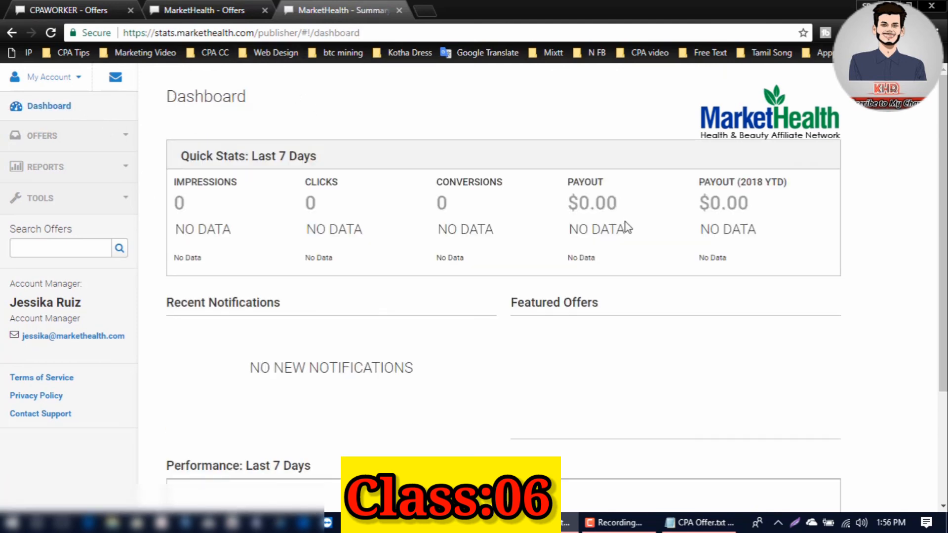
scroll(625, 226, down, 3)
scroll(619, 227, up, 3)
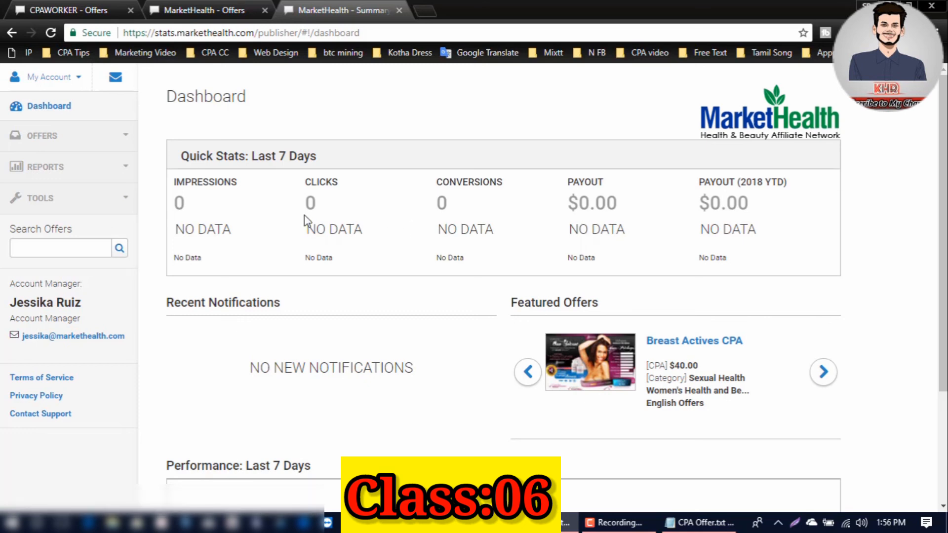
drag(310, 196, 499, 229)
click(511, 229)
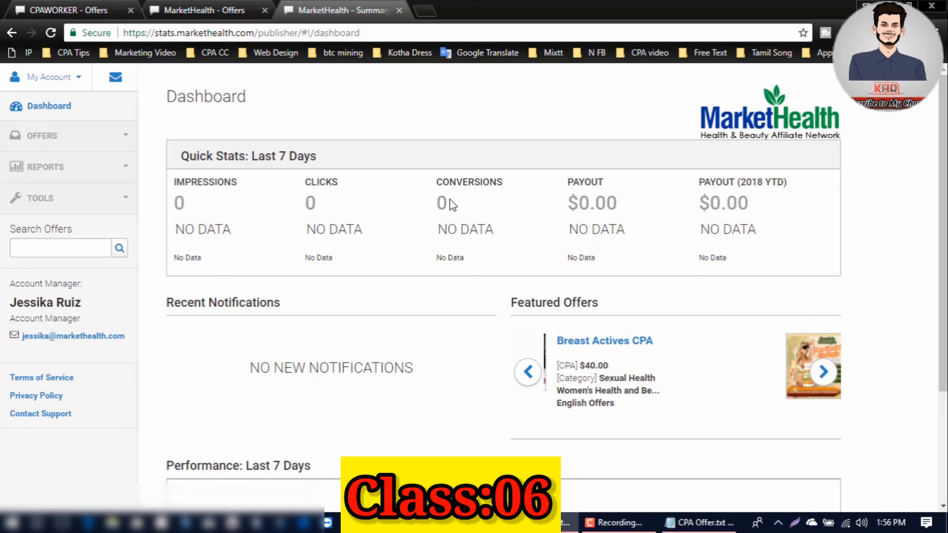
drag(436, 196, 495, 231)
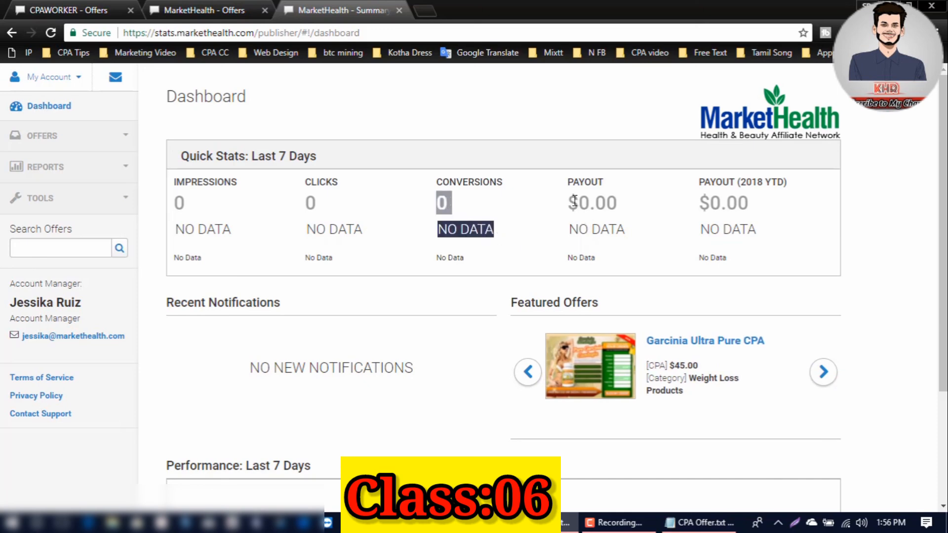
drag(575, 200, 626, 226)
scroll(599, 275, down, 3)
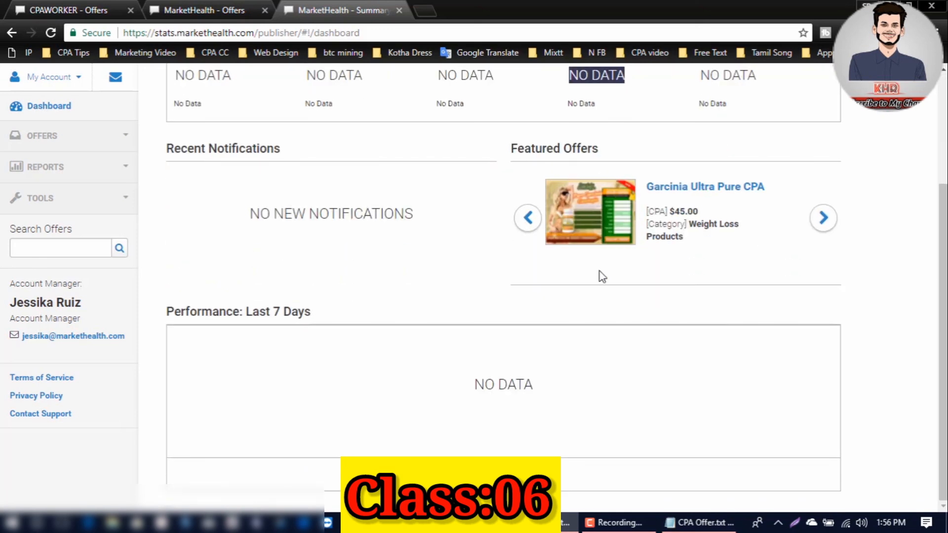
scroll(599, 275, up, 3)
click(65, 147)
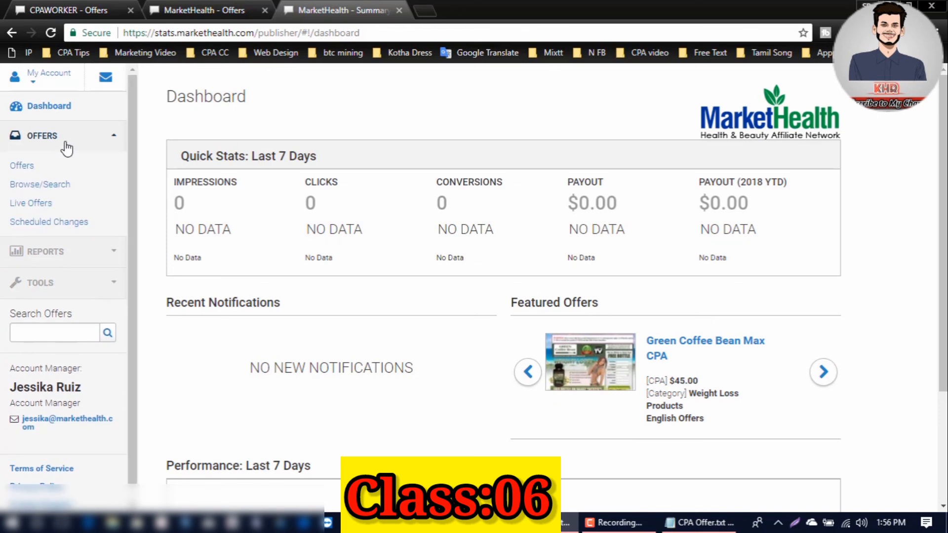
click(79, 178)
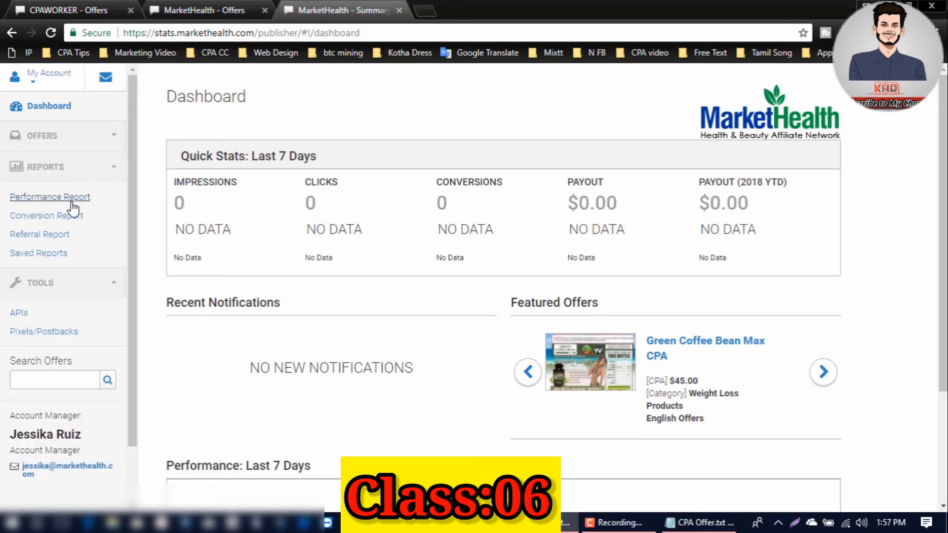
- Open the Conversion Report and point out its 'No results found' message
click(67, 217)
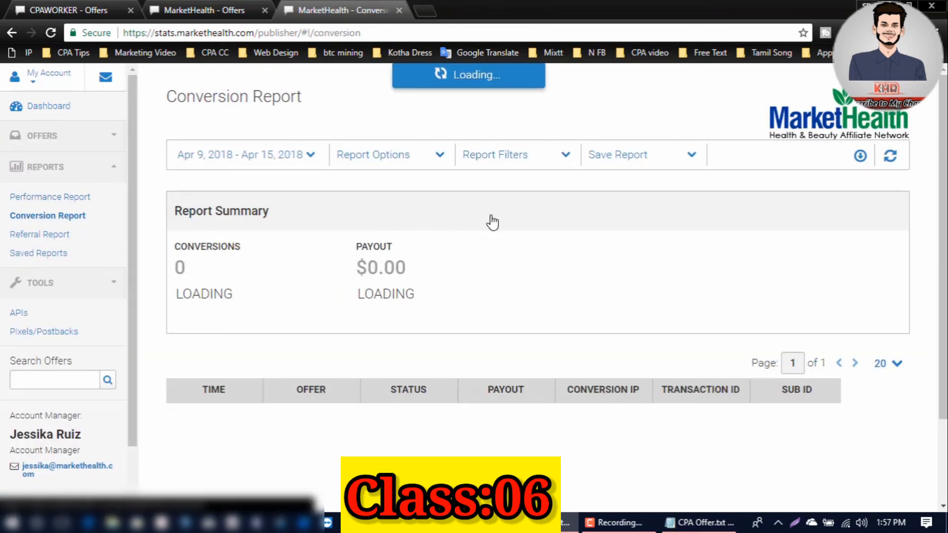
scroll(491, 296, down, 2)
drag(262, 349, 609, 387)
click(612, 387)
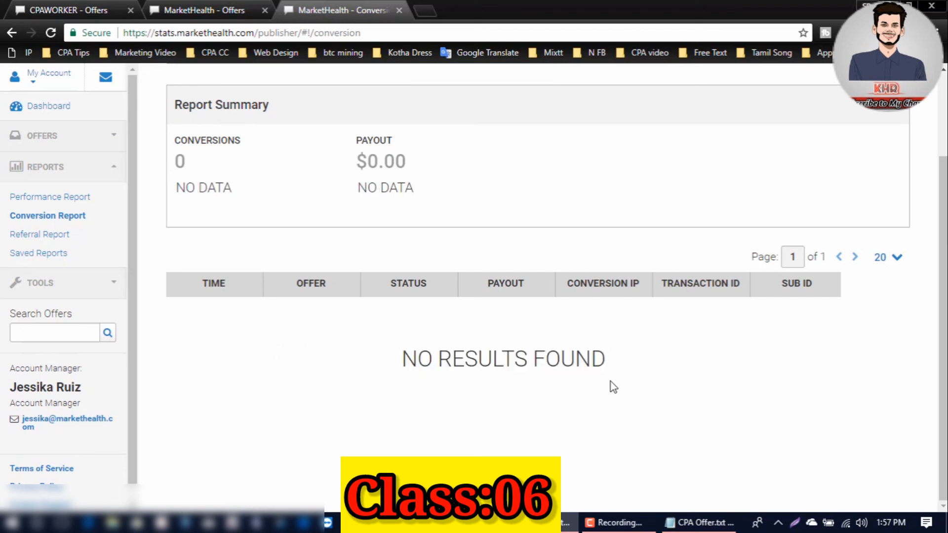
drag(172, 379, 771, 409)
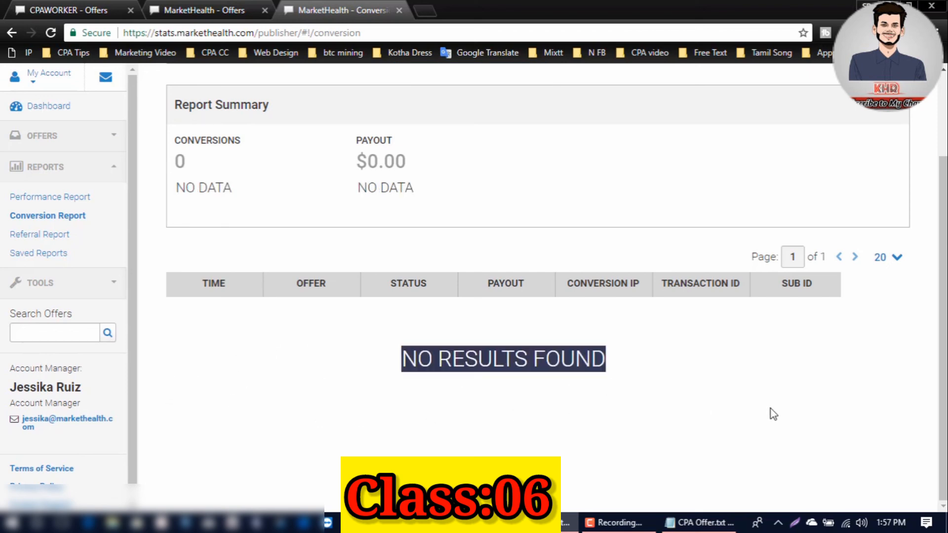
click(777, 409)
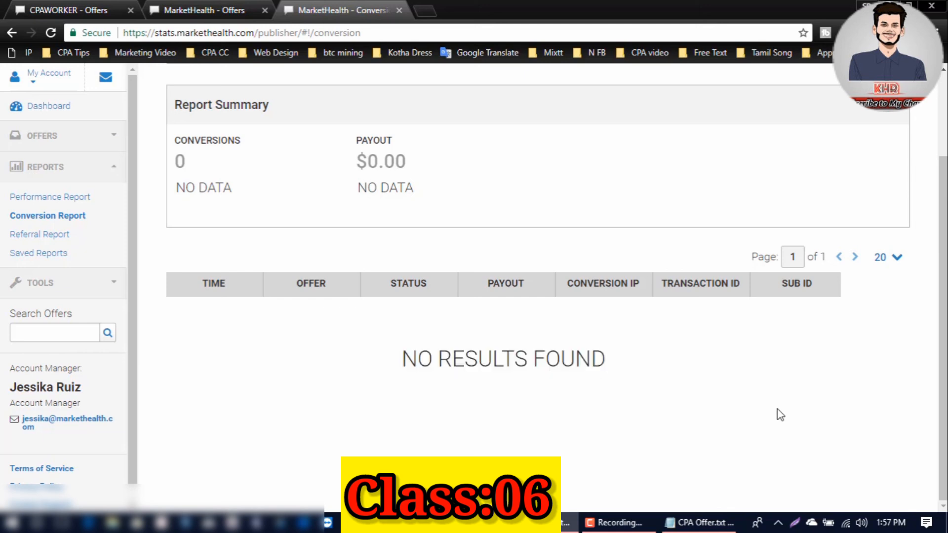
- Open the Performance Report, which shows no data for Apr 9 – Apr 15, 2018
scroll(84, 256, up, 2)
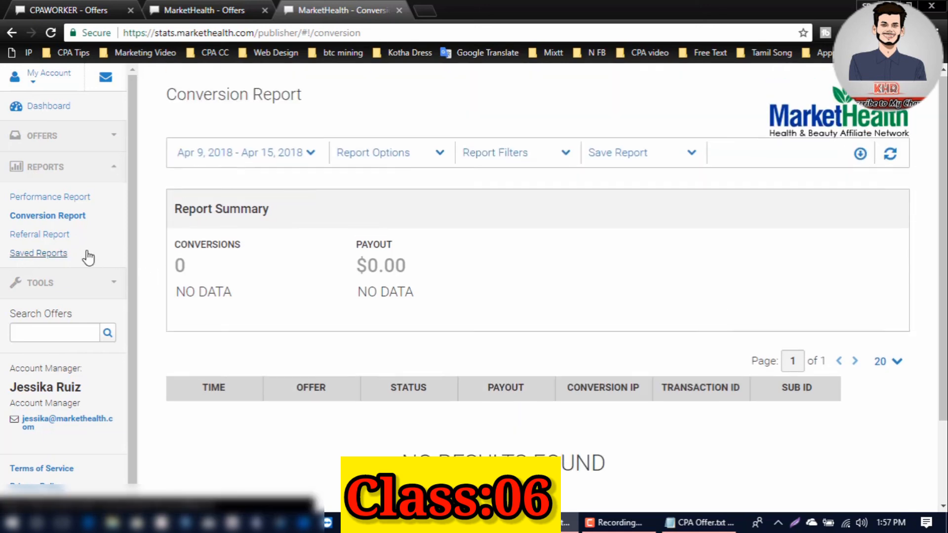
click(66, 197)
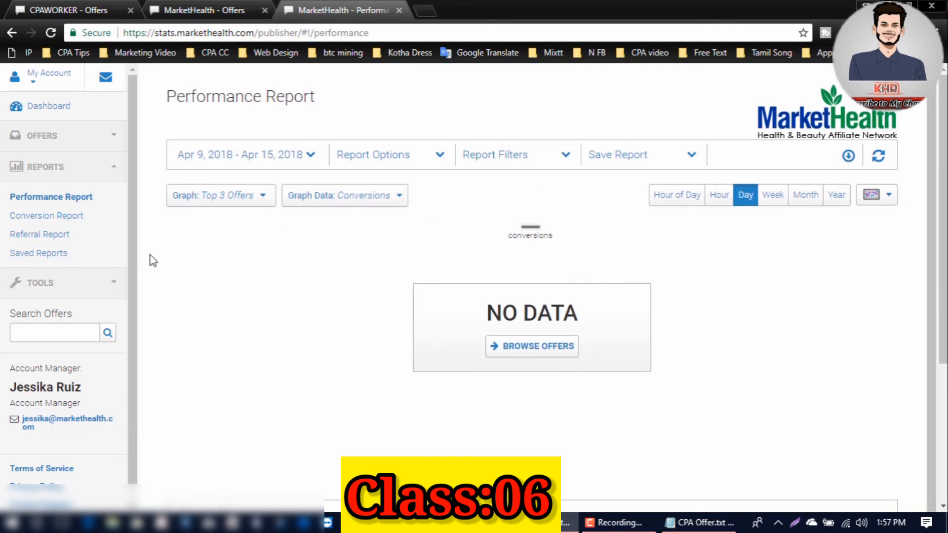
click(41, 75)
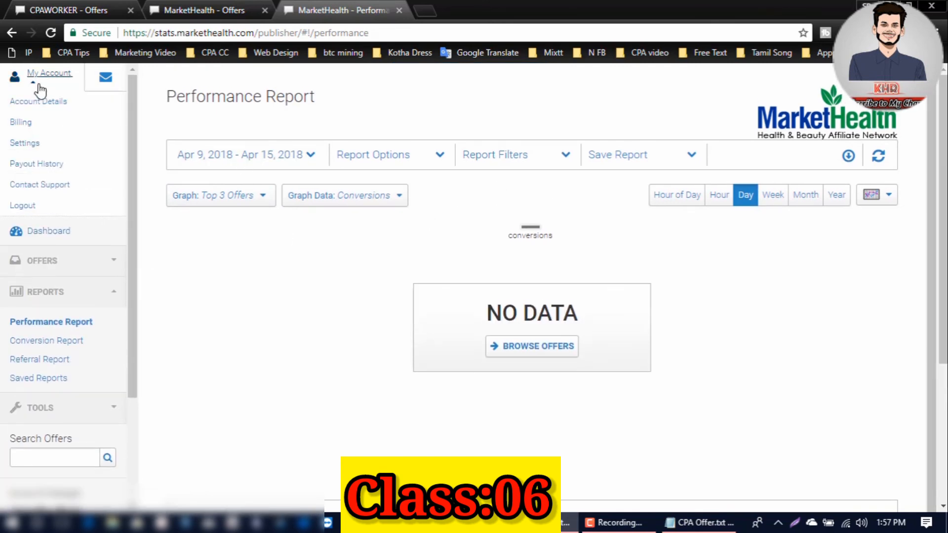
- View Billing's $0.00 balance and the empty Payout History, then return to the Dashboard
click(29, 126)
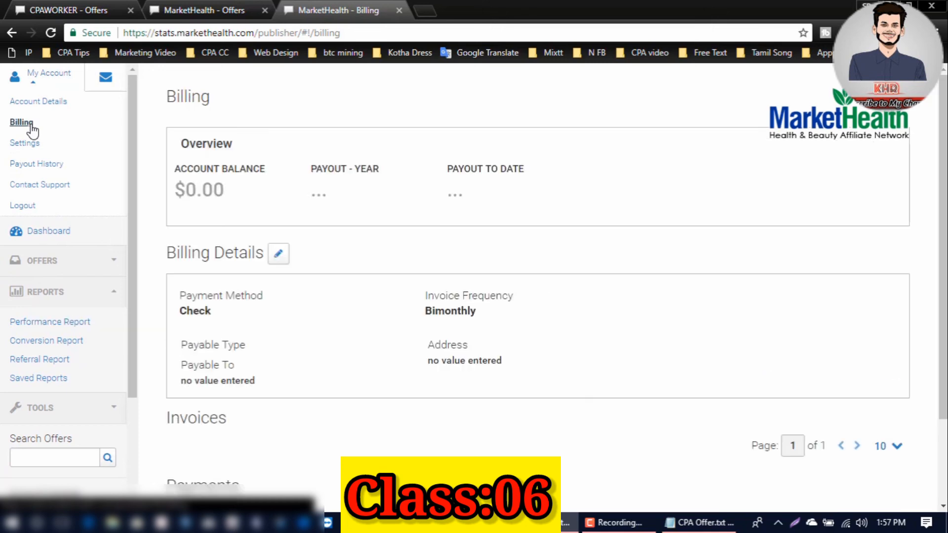
click(41, 165)
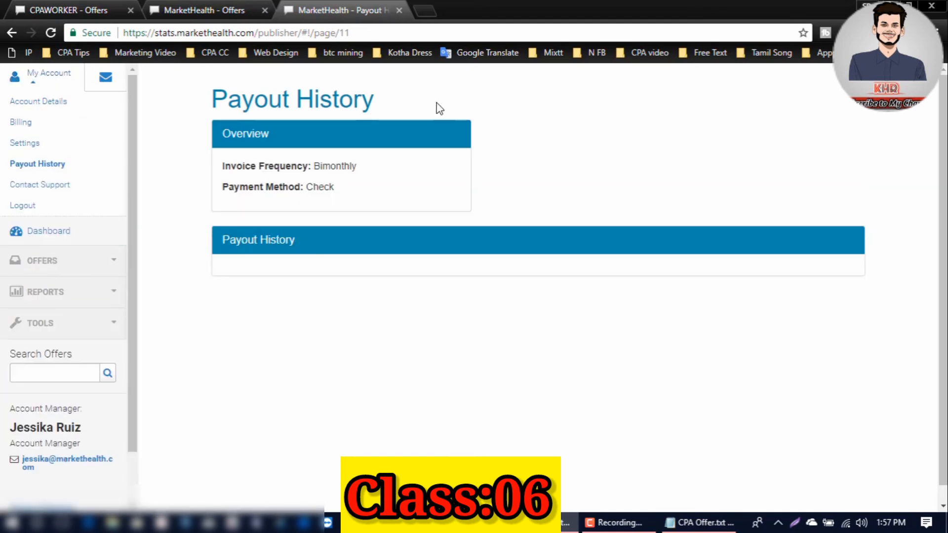
click(48, 231)
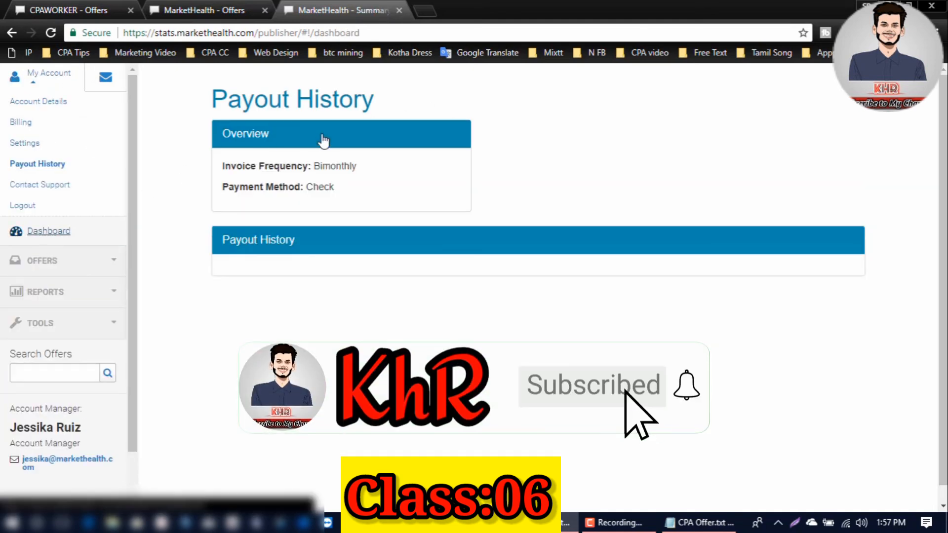